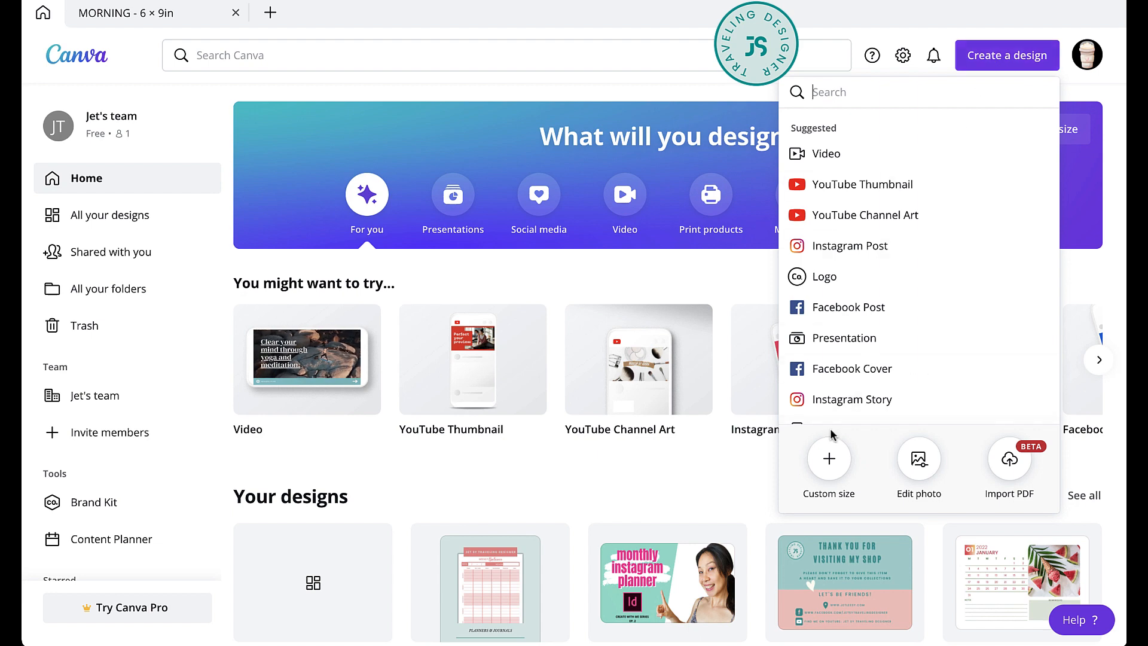
Create a new blank custom-size design 6 in wide and 9 in high.
left_click(828, 459)
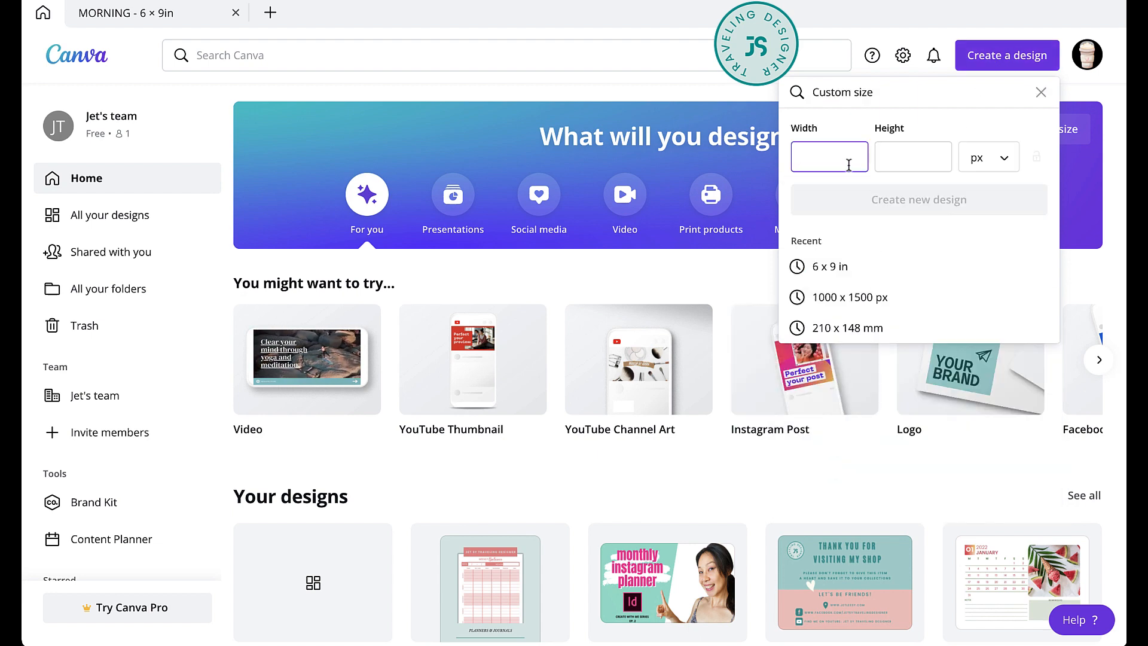
left_click(988, 157)
left_click(999, 192)
double_click(844, 159)
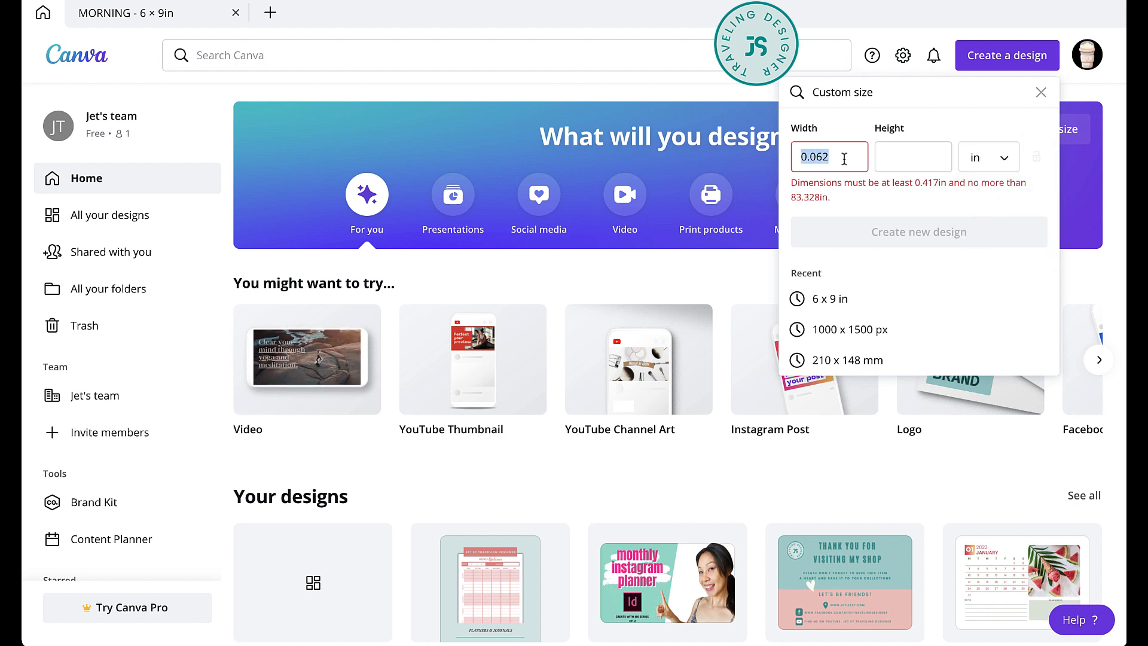
type("6")
left_click(921, 157)
type("9")
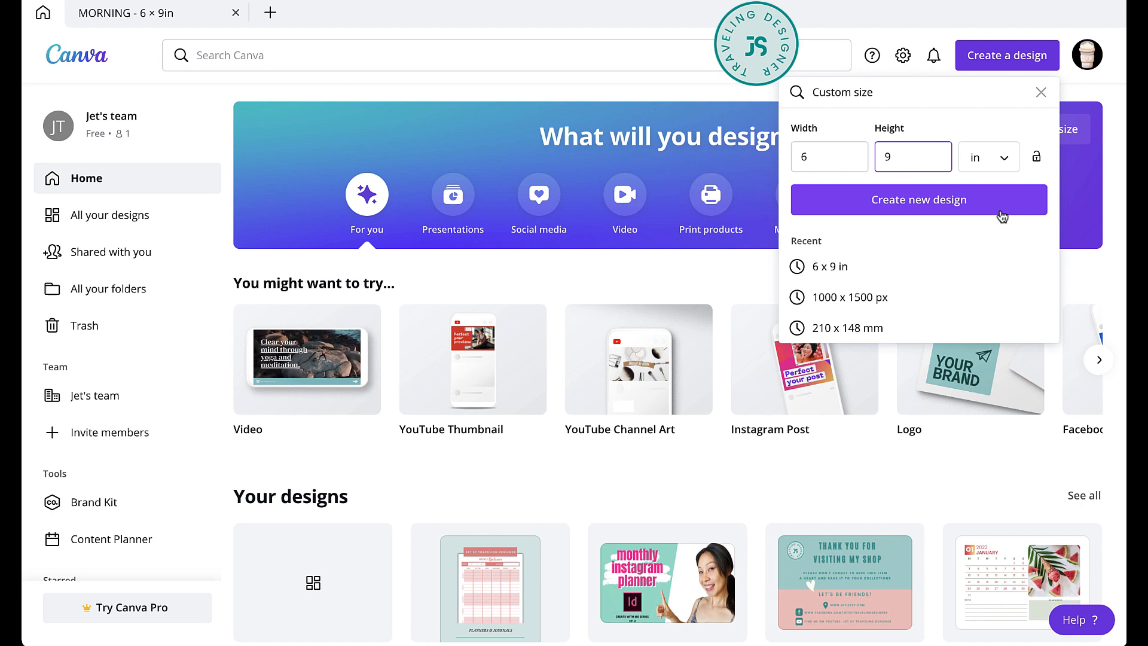
left_click(1000, 209)
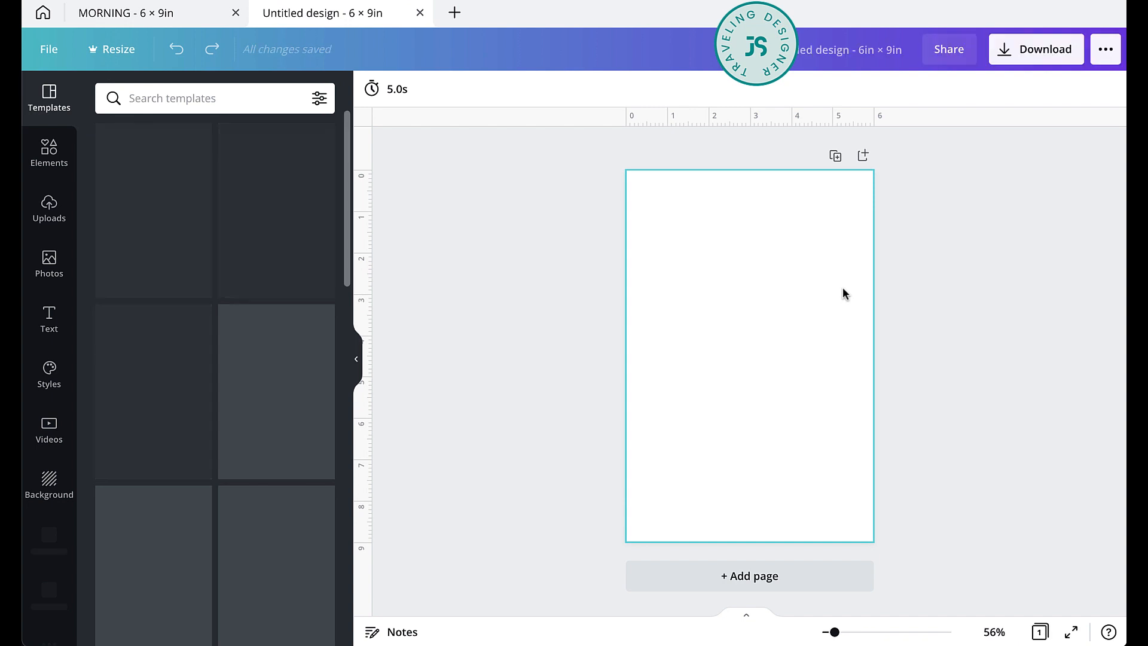
Add a text box to the blank page reading "MORNING".
key("super+plus")
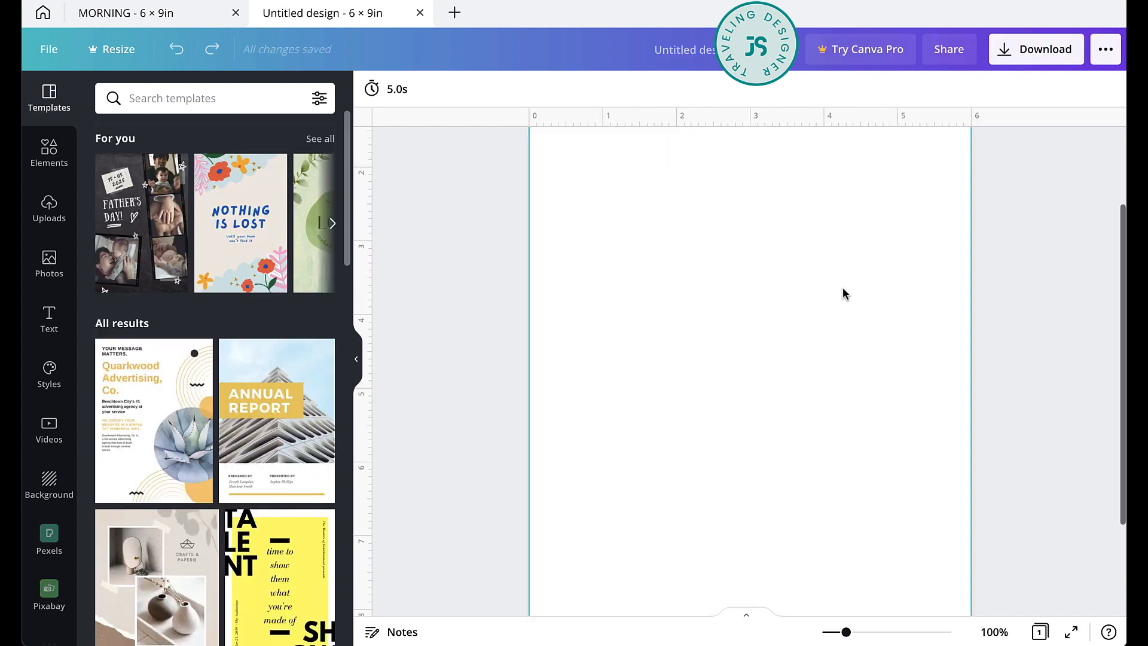
scroll(842, 287, "up", 3)
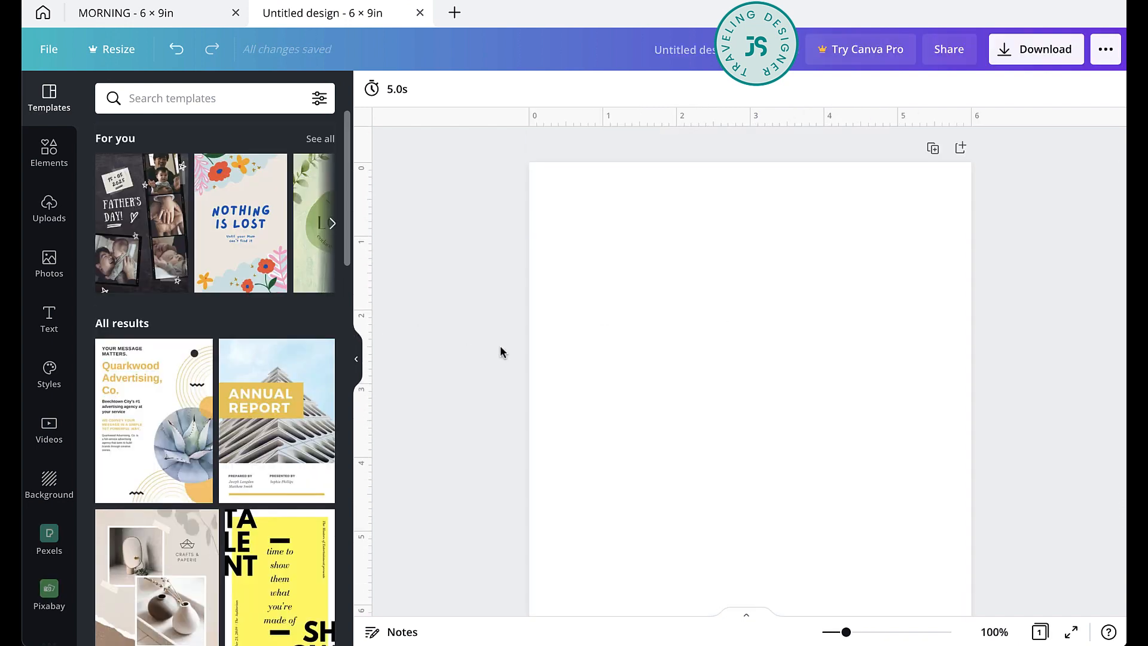
key("t")
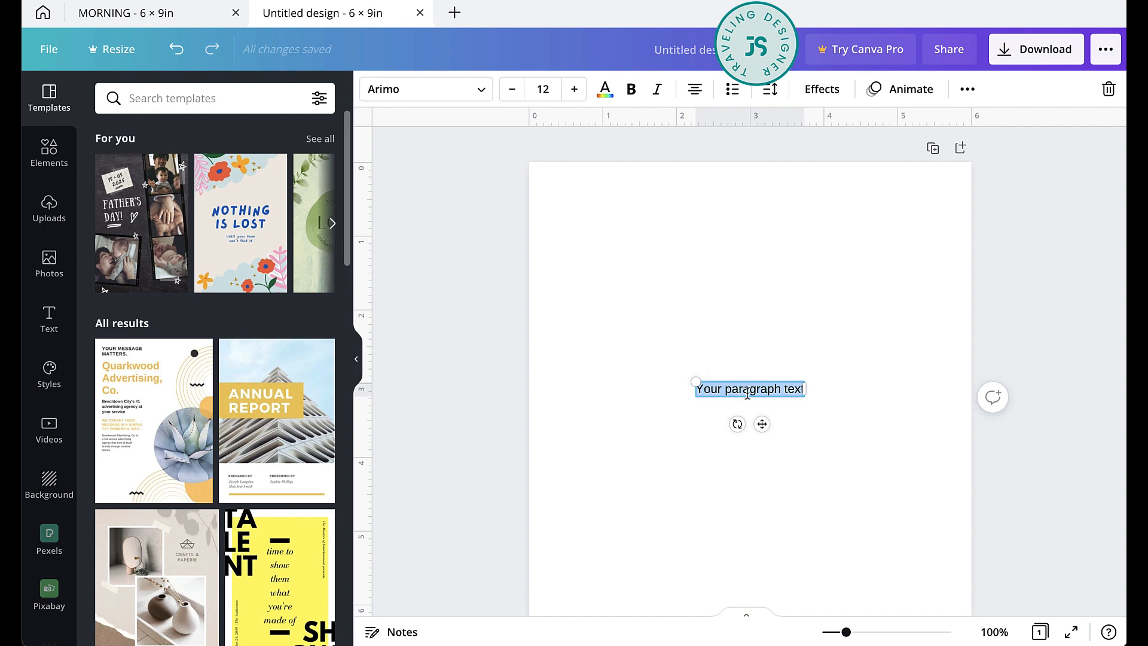
left_click(50, 334)
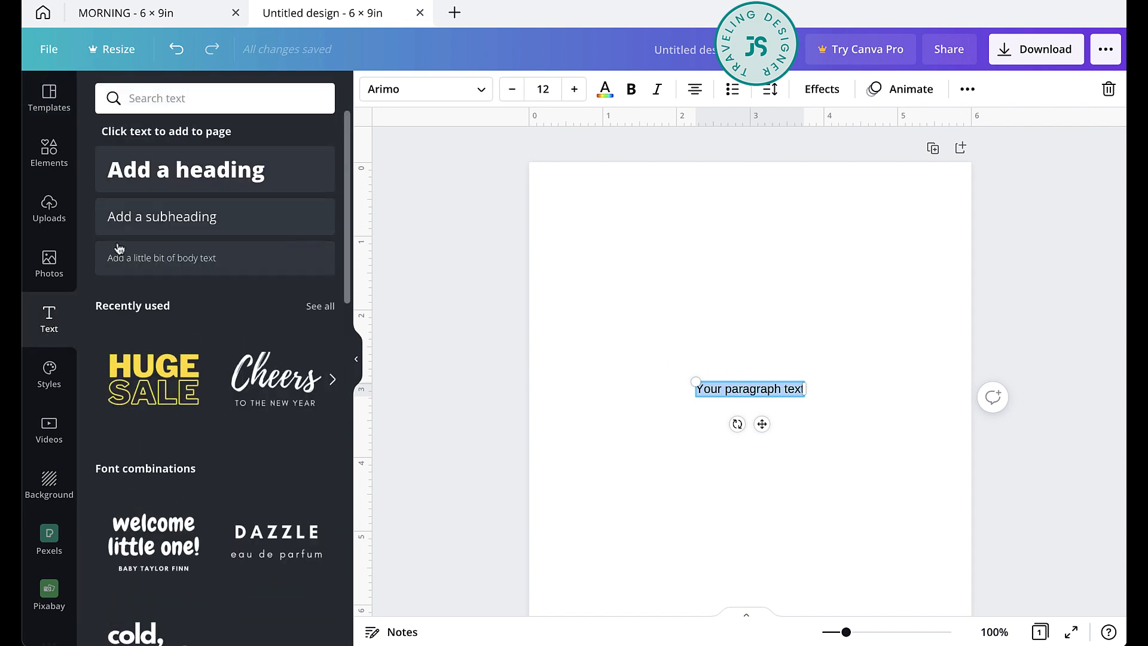
type("MORNING")
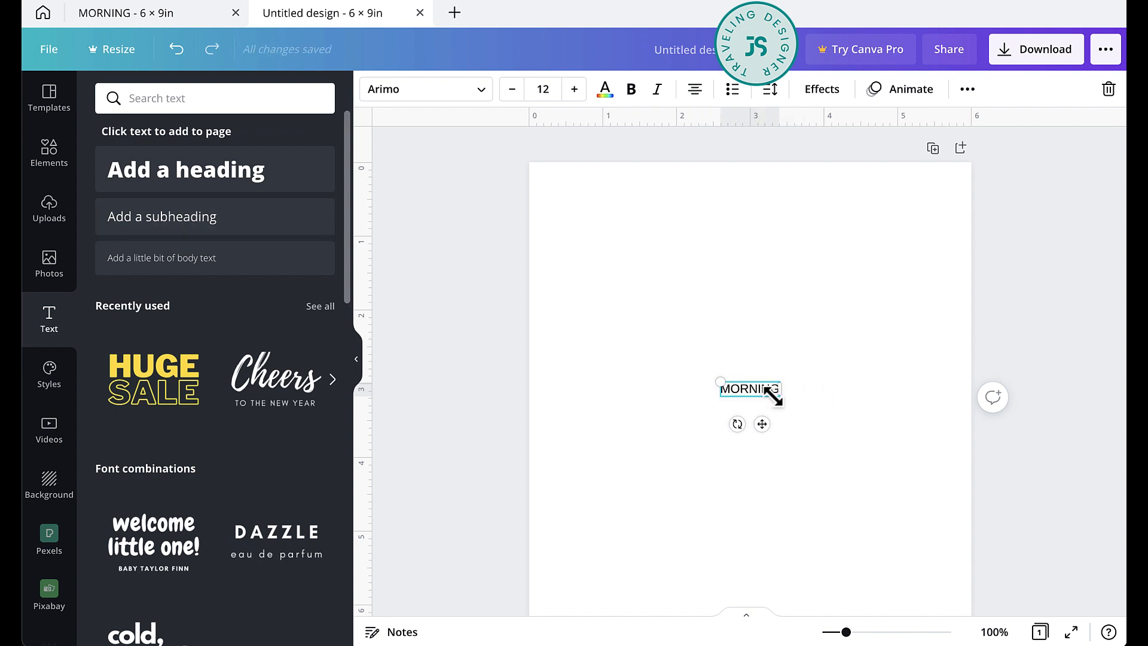
Set the MORNING text in the Lovelo font, enlarged to about 36.7, and place it near the top of the page.
left_click_drag(777, 397, 865, 426)
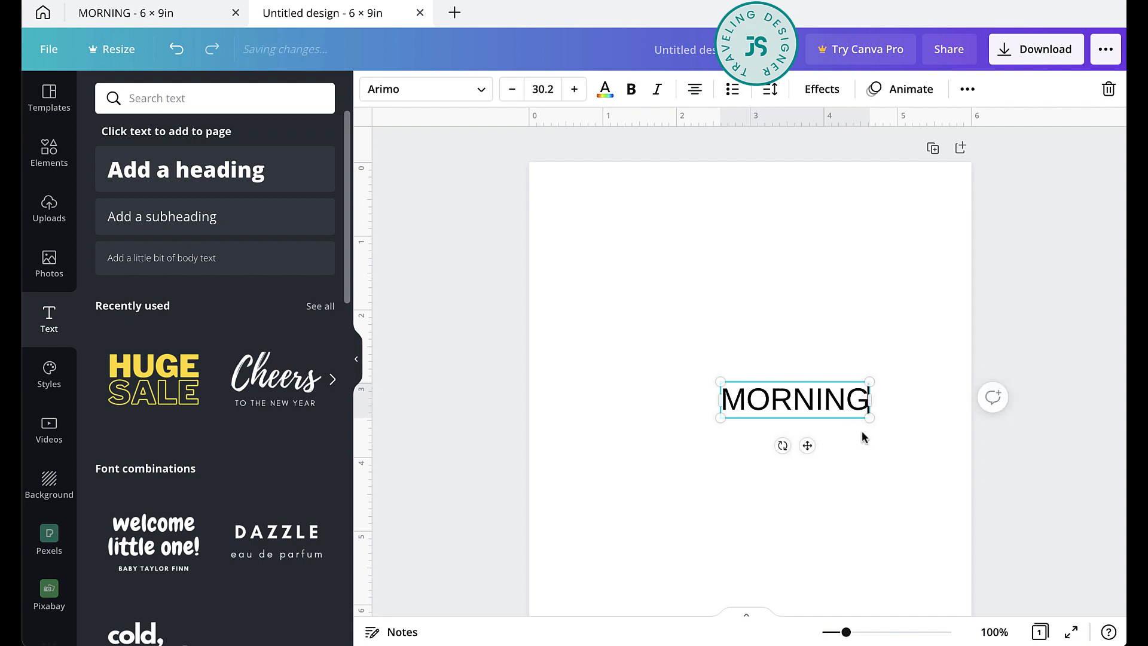
left_click_drag(807, 446, 651, 244)
left_click(476, 90)
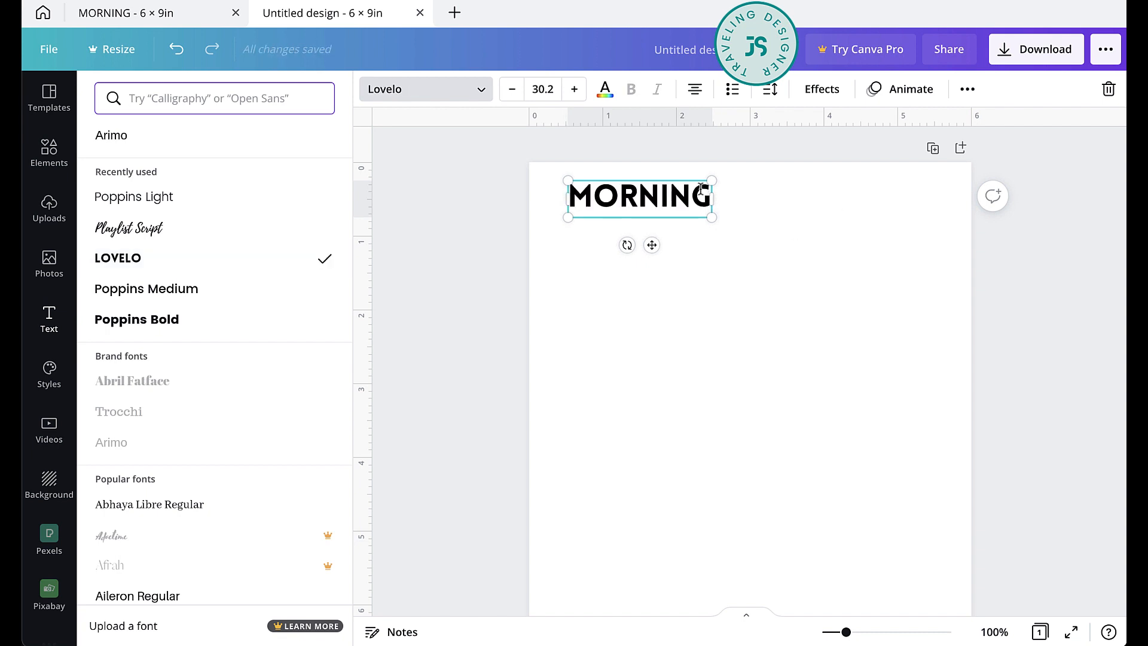
left_click_drag(710, 218, 742, 225)
left_click(768, 300)
Add a second text box in the Playlist Script font reading "Ritual".
key("t")
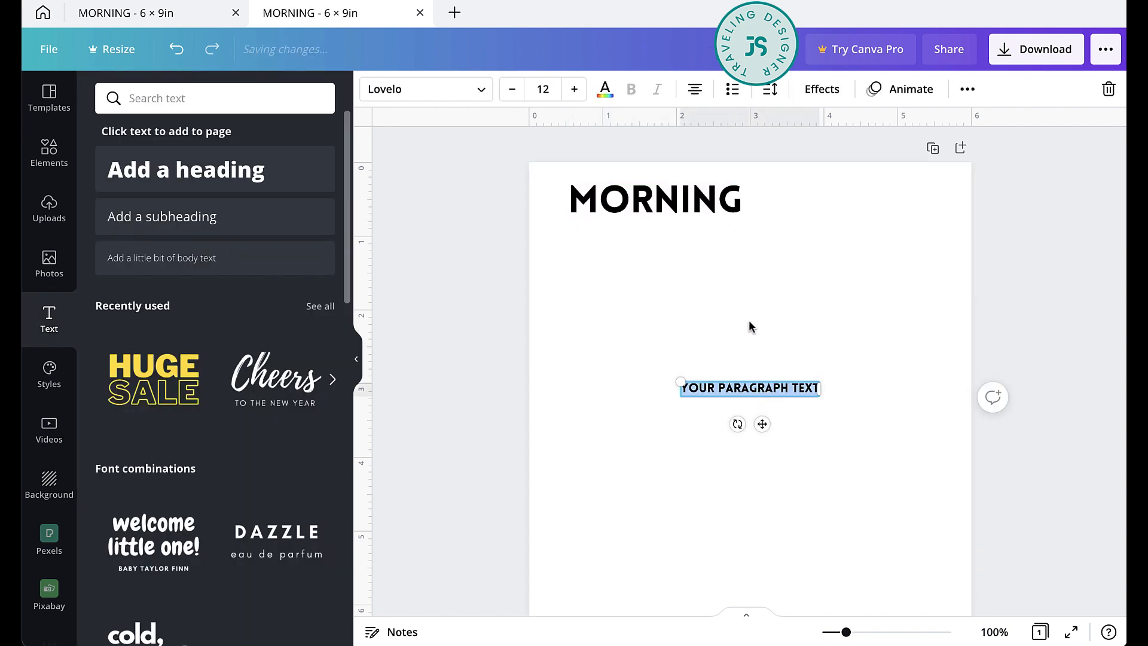
left_click(480, 91)
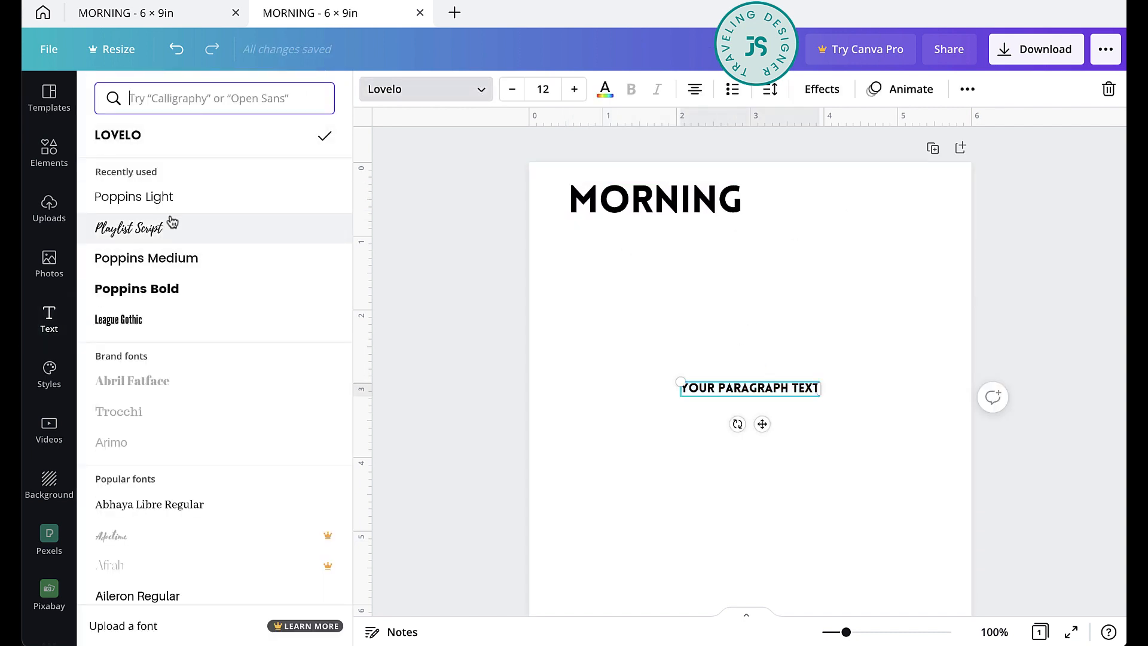
double_click(776, 395)
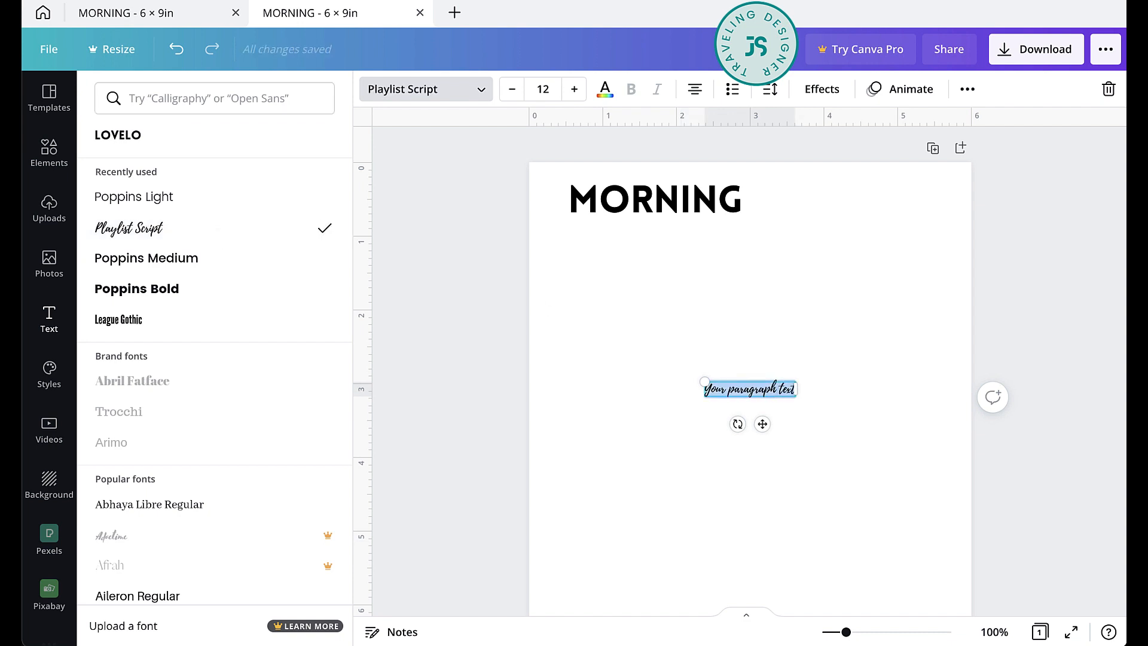
type("ROUTINE")
key("BackSpace")
key("BackSpace")
key("BackSpace")
key("BackSpace")
key("BackSpace")
key("BackSpace")
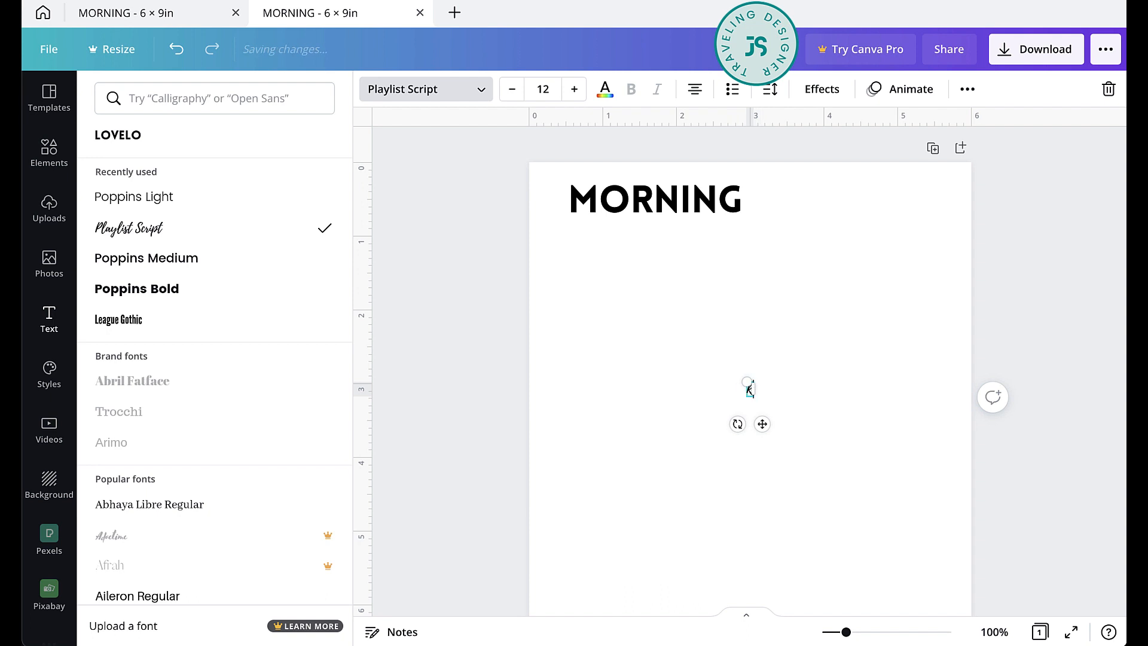
type("itual")
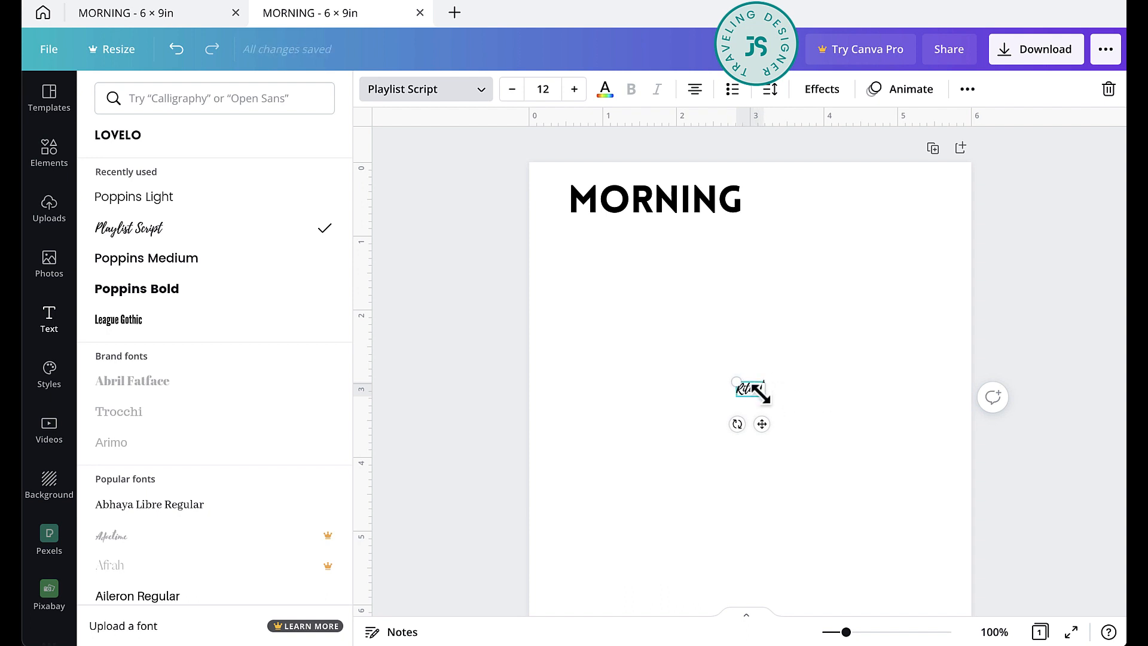
Enlarge "Ritual" to about 45.2, place it right after "MORNING", and centre both words horizontally on the page.
left_click_drag(764, 396, 831, 203)
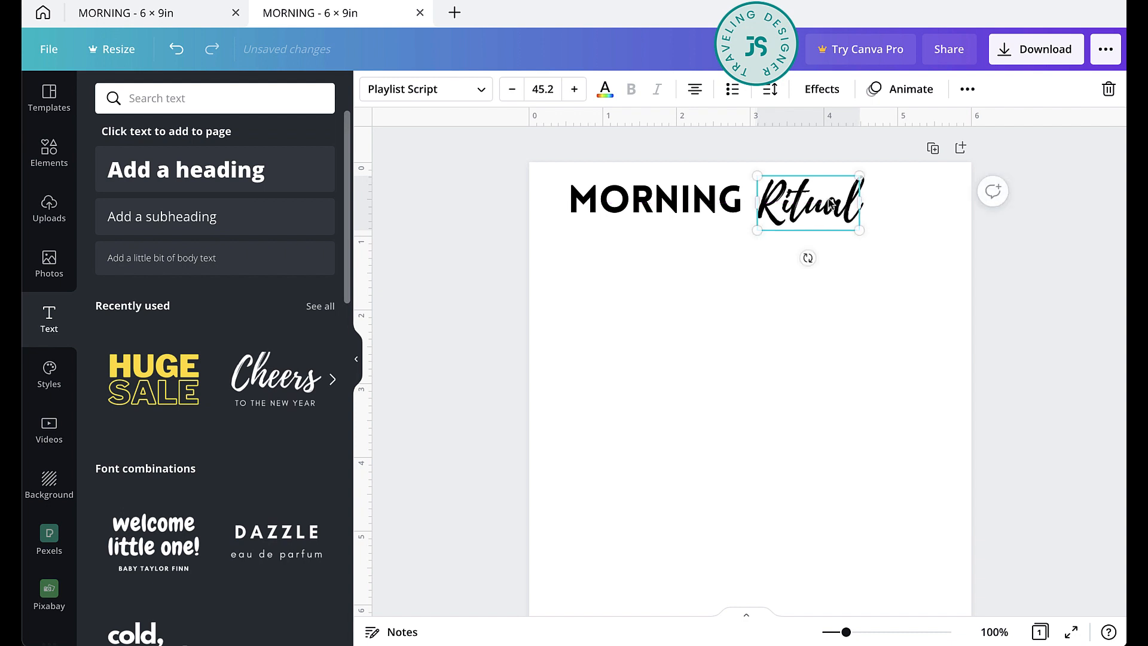
left_click(715, 194, "shift")
left_click_drag(716, 195, 751, 197)
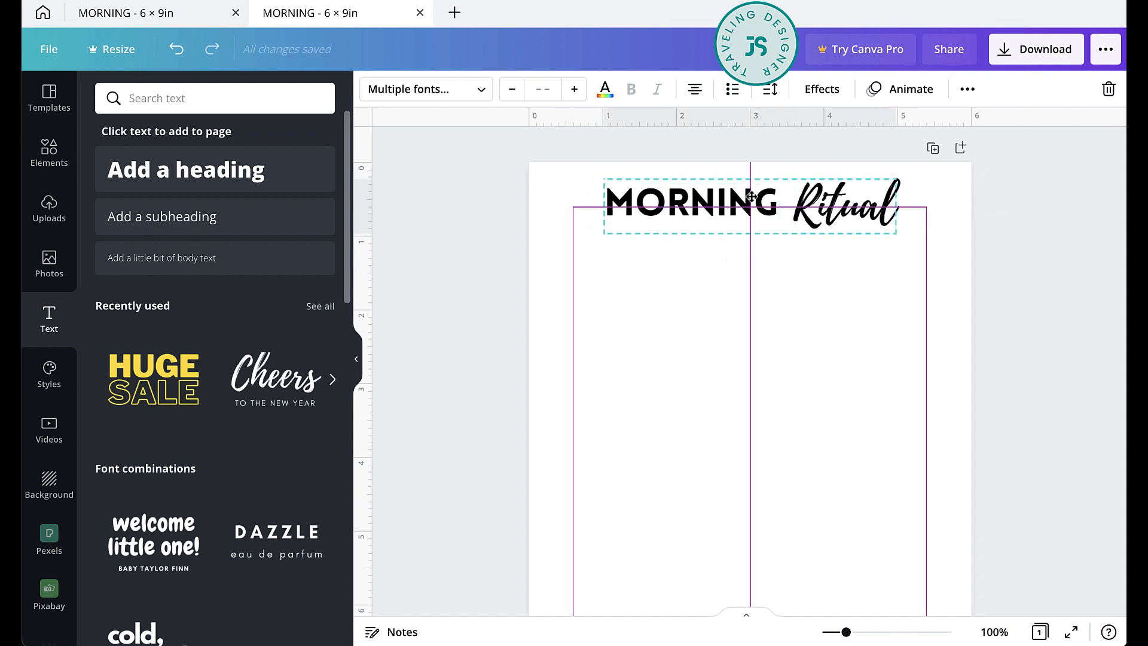
left_click(819, 302)
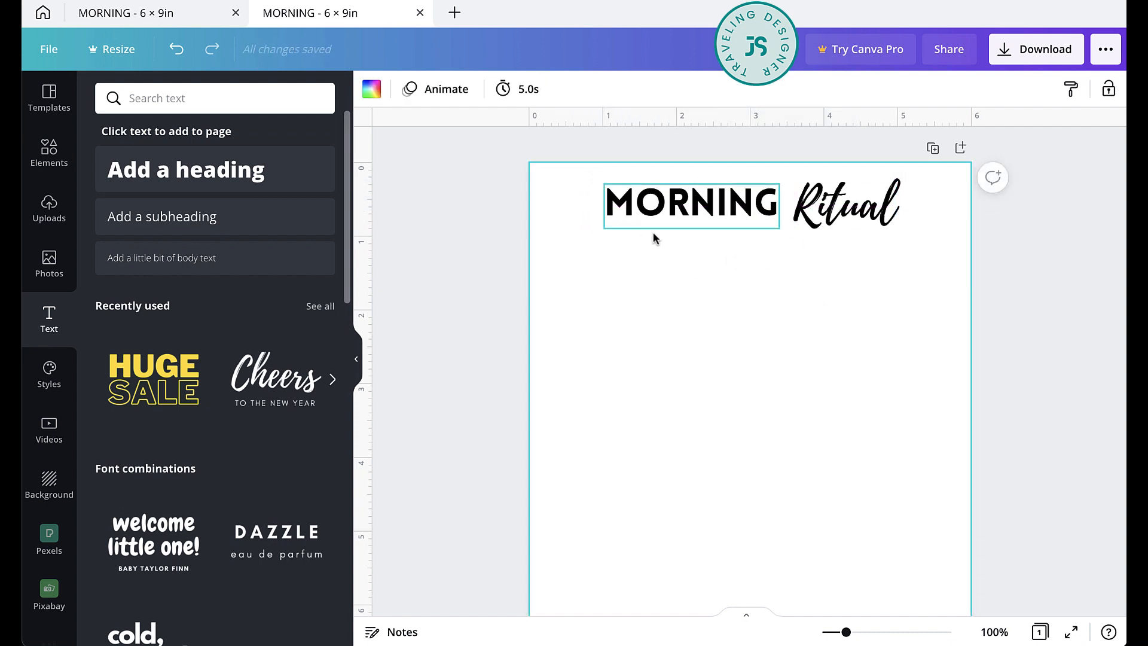
Recolor both title words, "MORNING" and "Ritual", with the third default gray.
left_click_drag(557, 204, 915, 252)
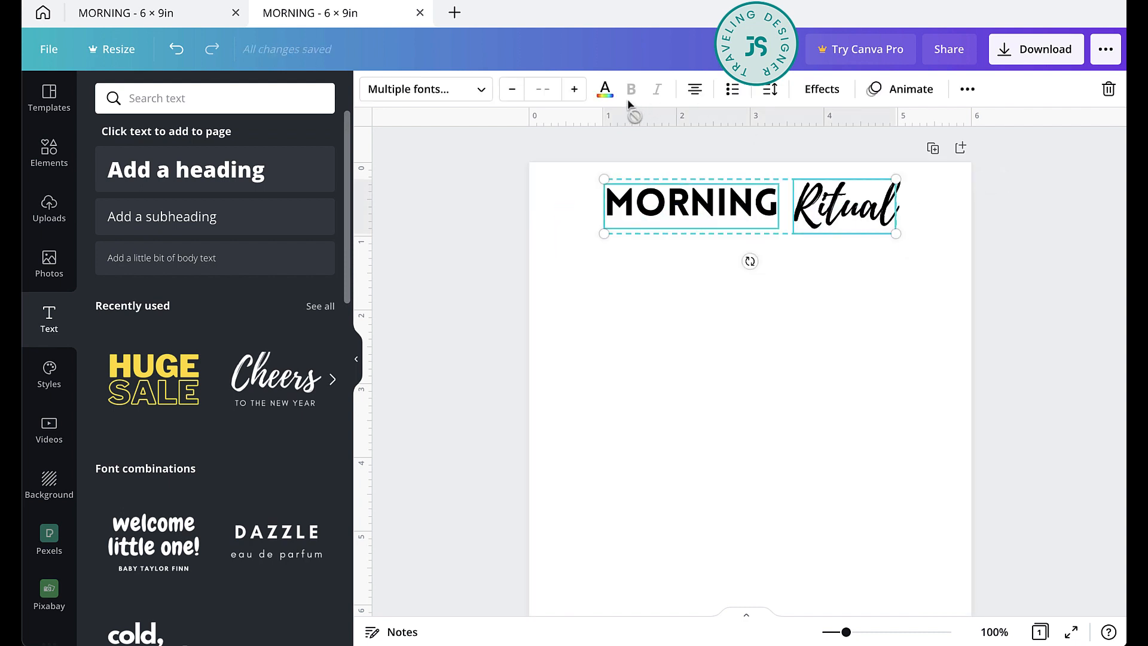
left_click(605, 91)
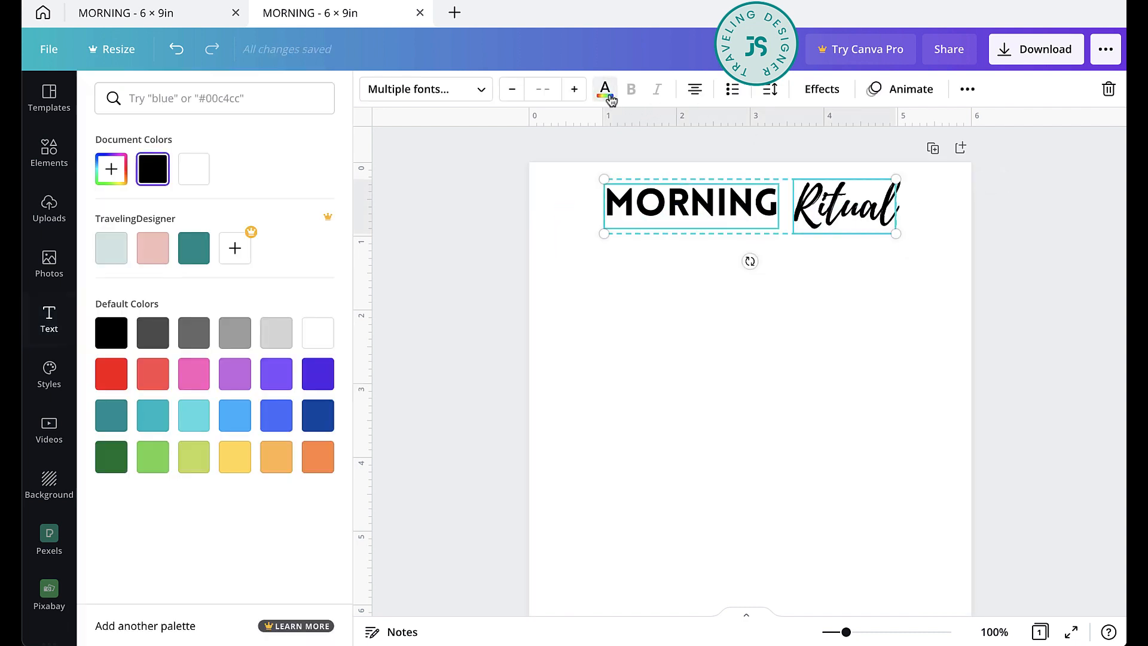
left_click(234, 332)
left_click(194, 332)
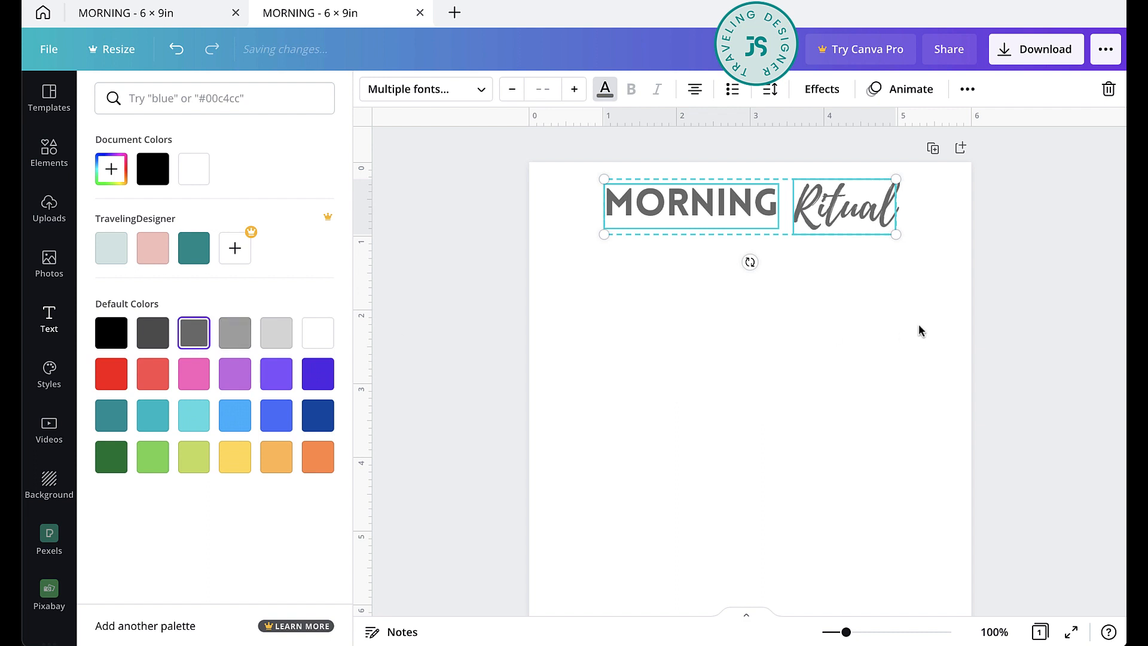
left_click(917, 323)
Duplicate the MORNING text just below the title and change the copy's wording to "GRATITUDE".
scroll(899, 284, "down", 1)
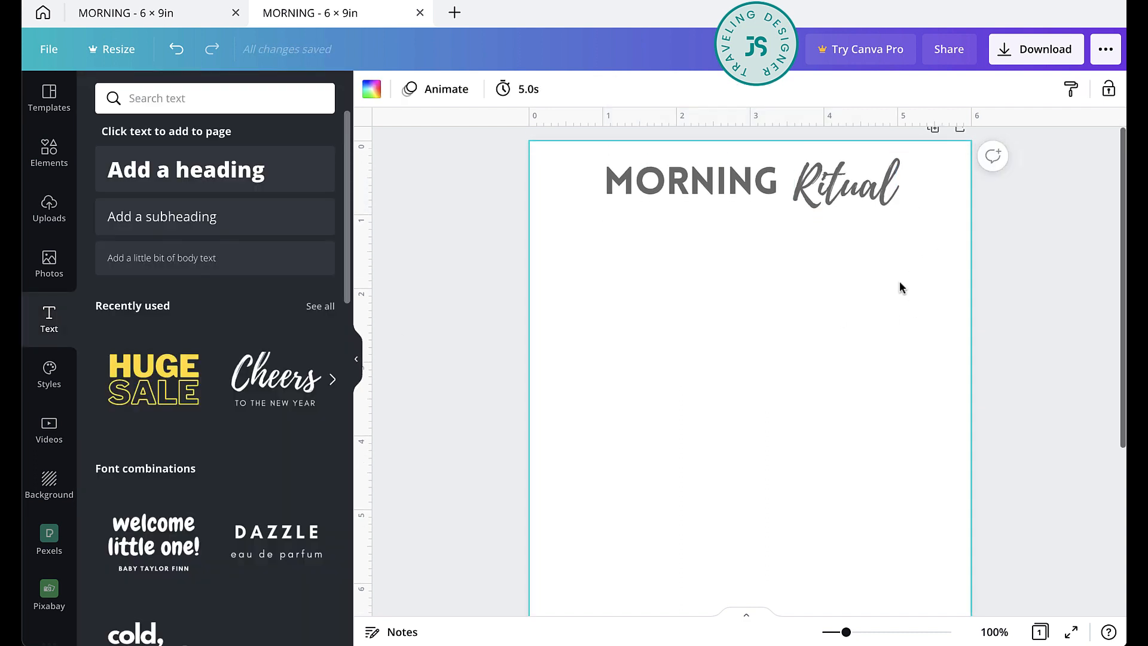
left_click(686, 184)
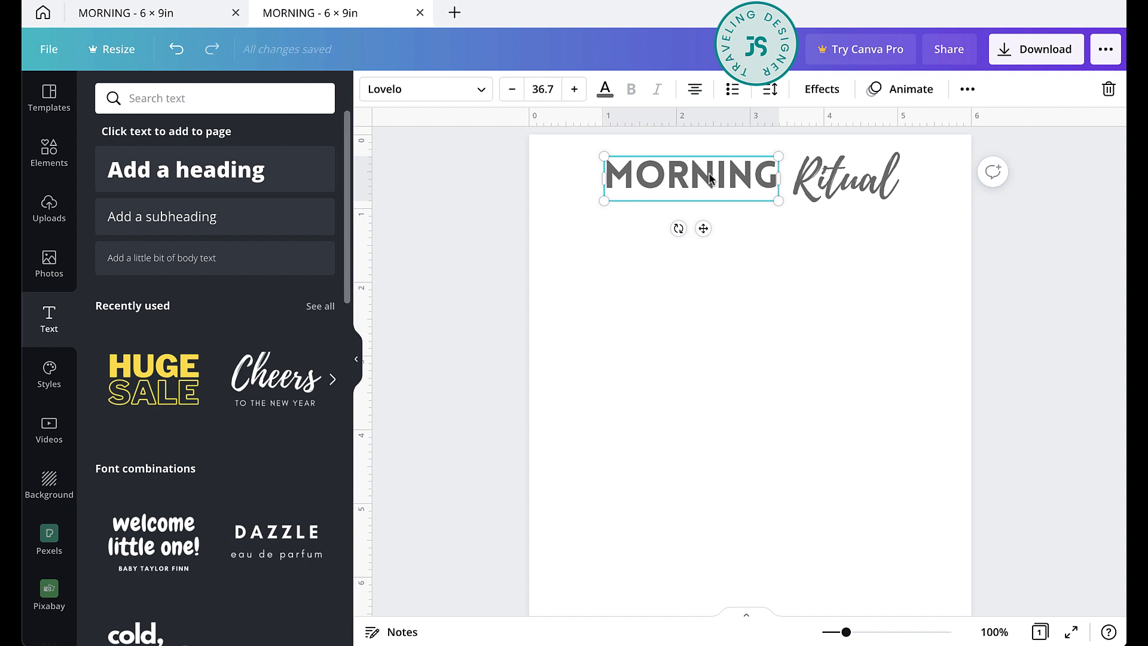
left_click_drag(710, 178, 678, 228)
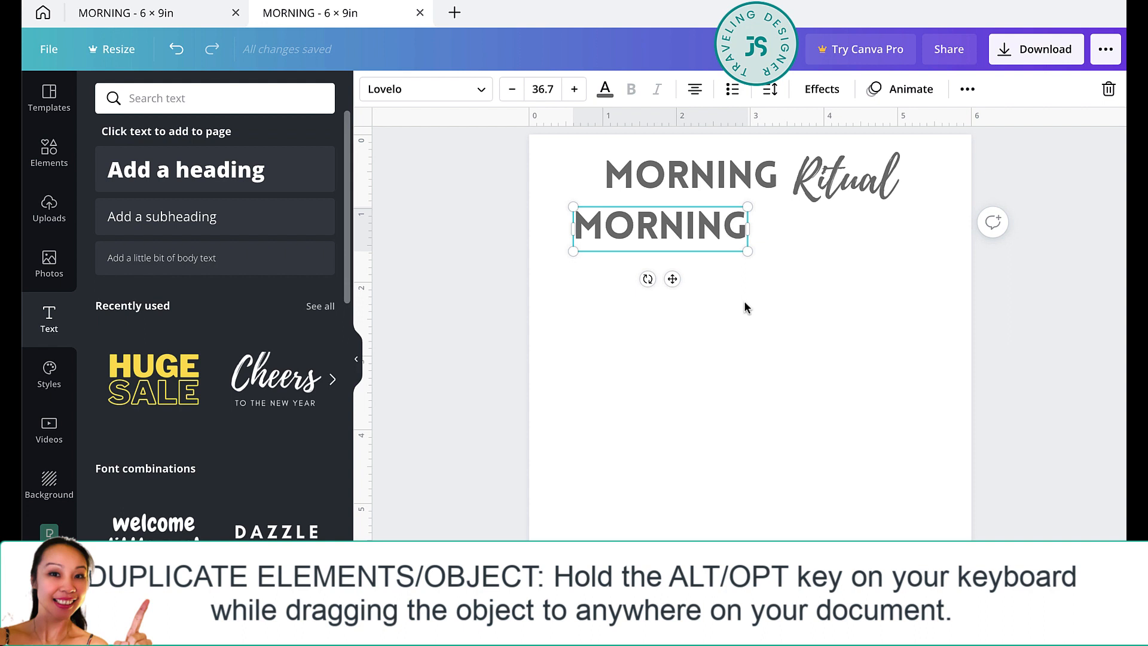
double_click(701, 239)
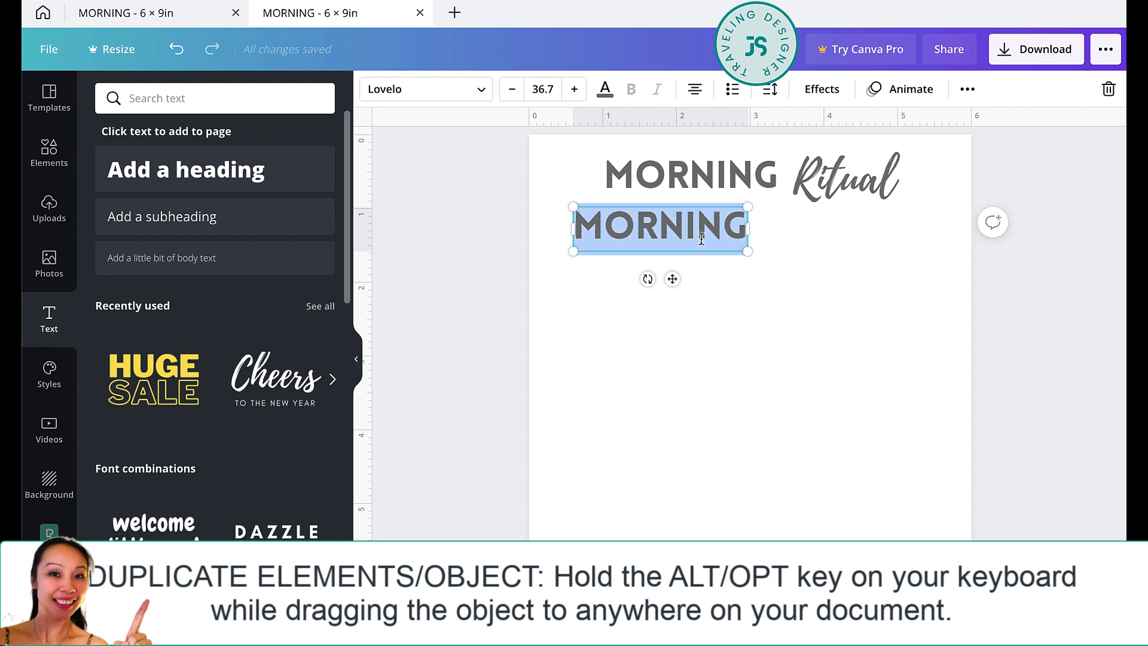
type("GRATID")
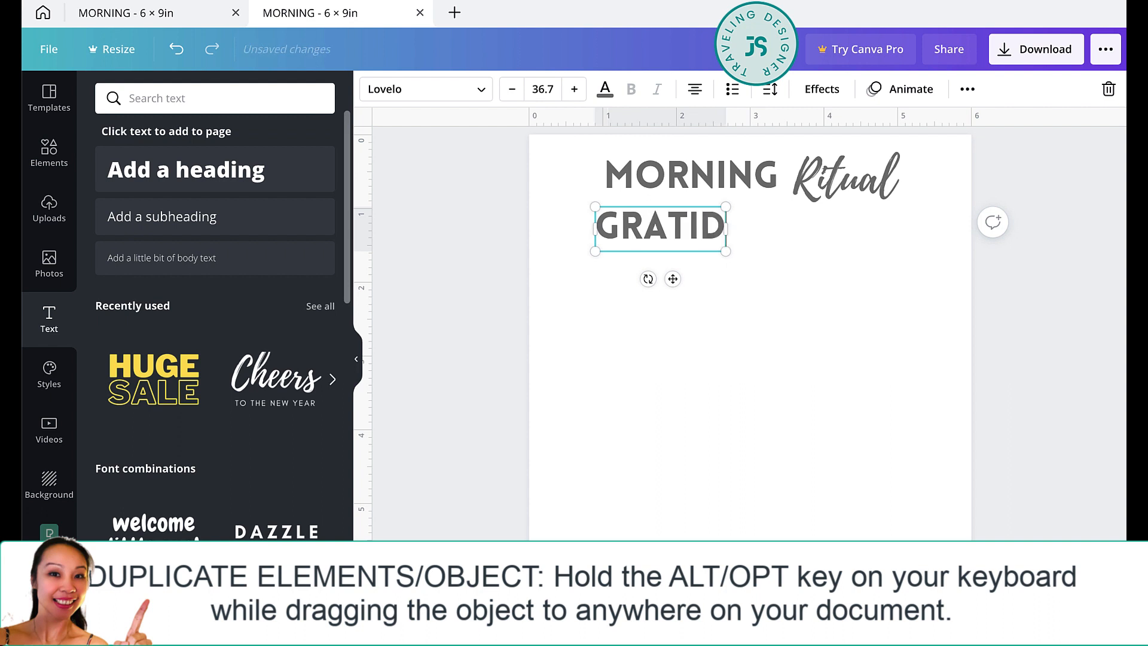
key("BackSpace")
type("TUDE")
Set the GRATITUDE text in Poppins Medium, all uppercase, and shrink it to about 11.5 as a small section label.
double_click(683, 223)
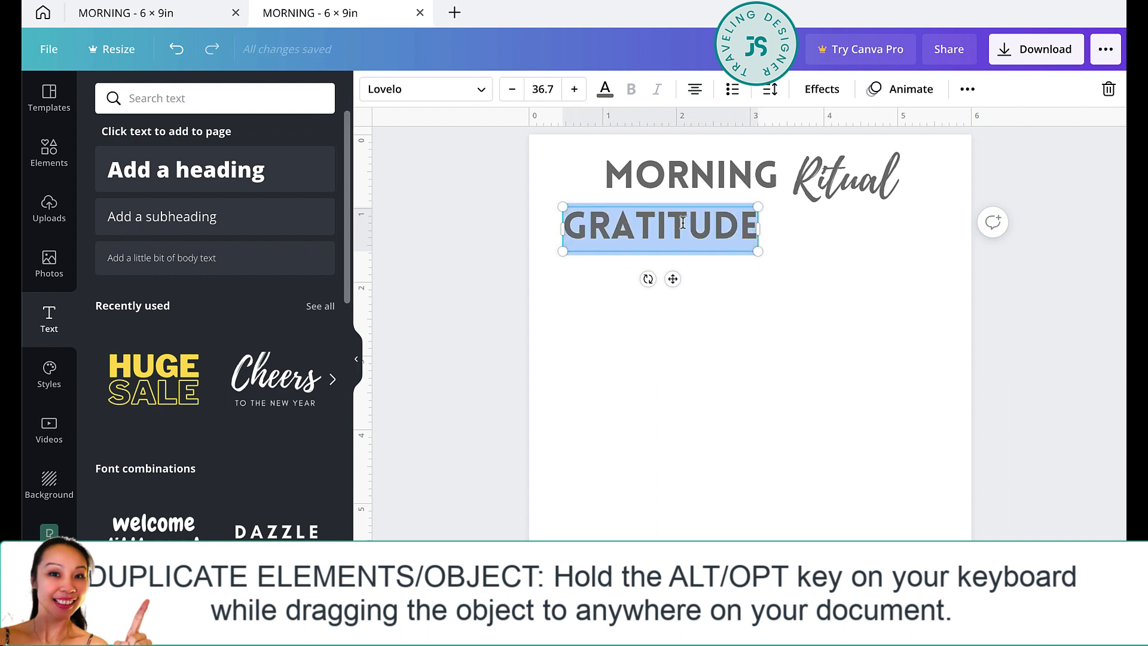
left_click(425, 89)
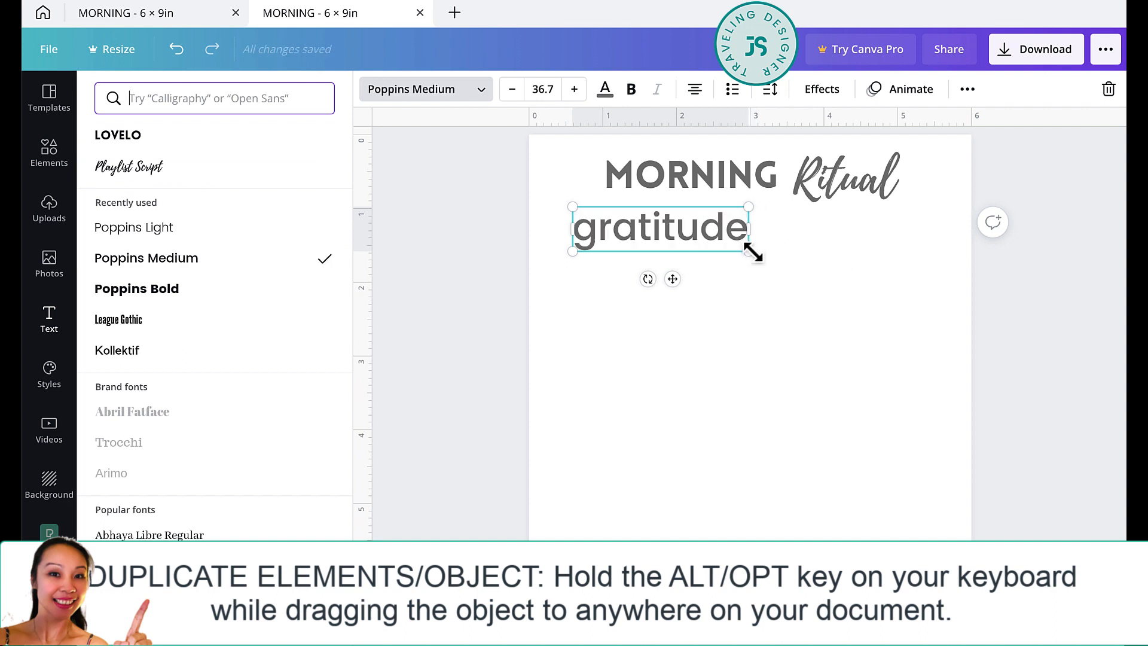
left_click(965, 90)
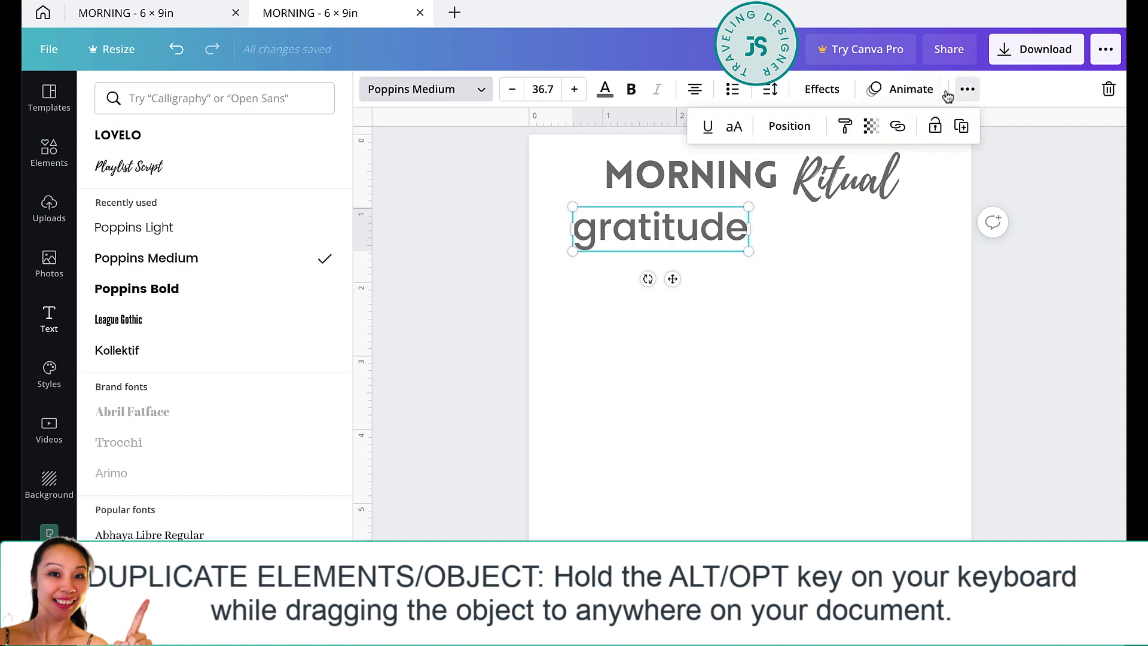
left_click(734, 127)
left_click_drag(758, 251, 678, 217)
Duplicate the GRATITUDE label beside itself and reword the copy as "3 Things You Are Thankful For Today".
left_click(644, 232)
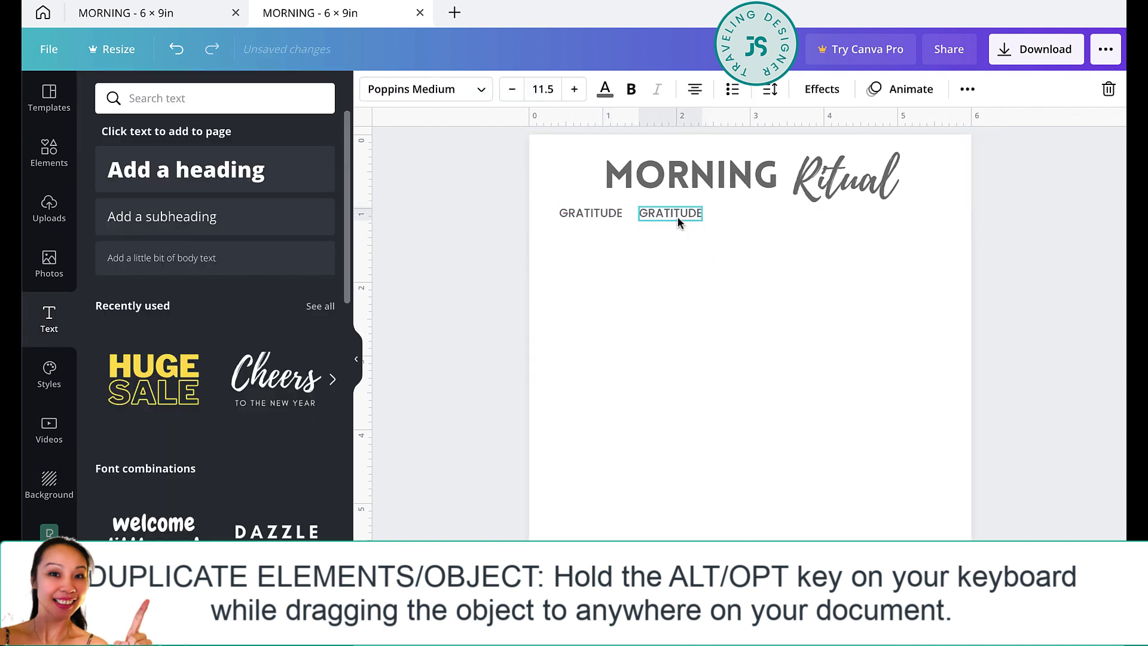
double_click(671, 213)
type("3 Things")
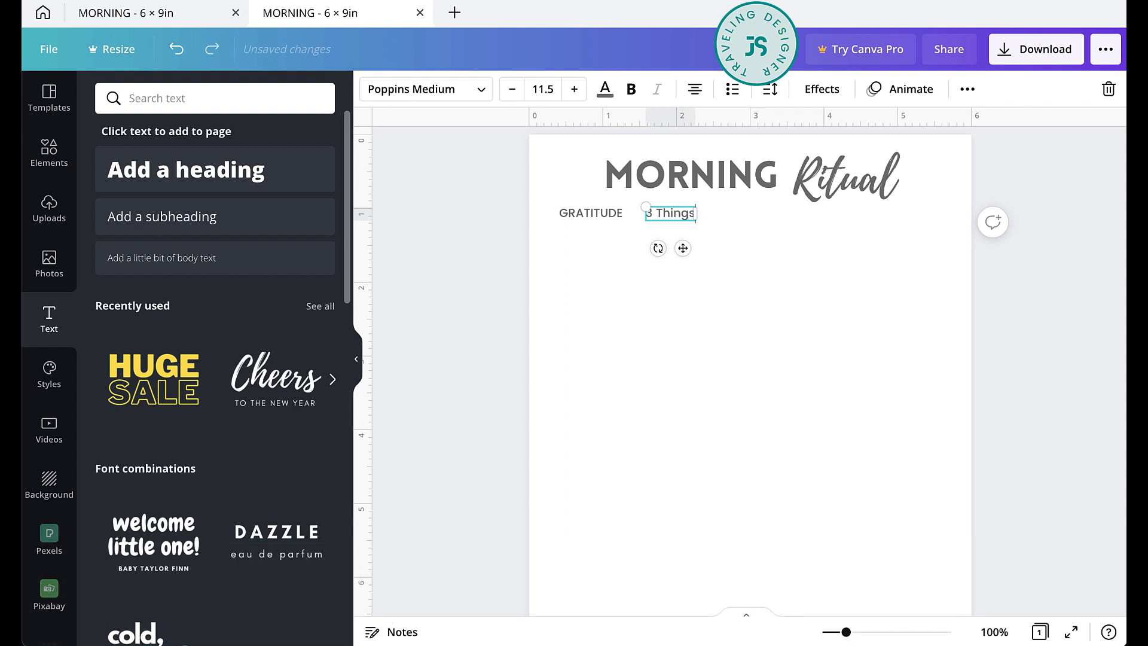
type(" You Are")
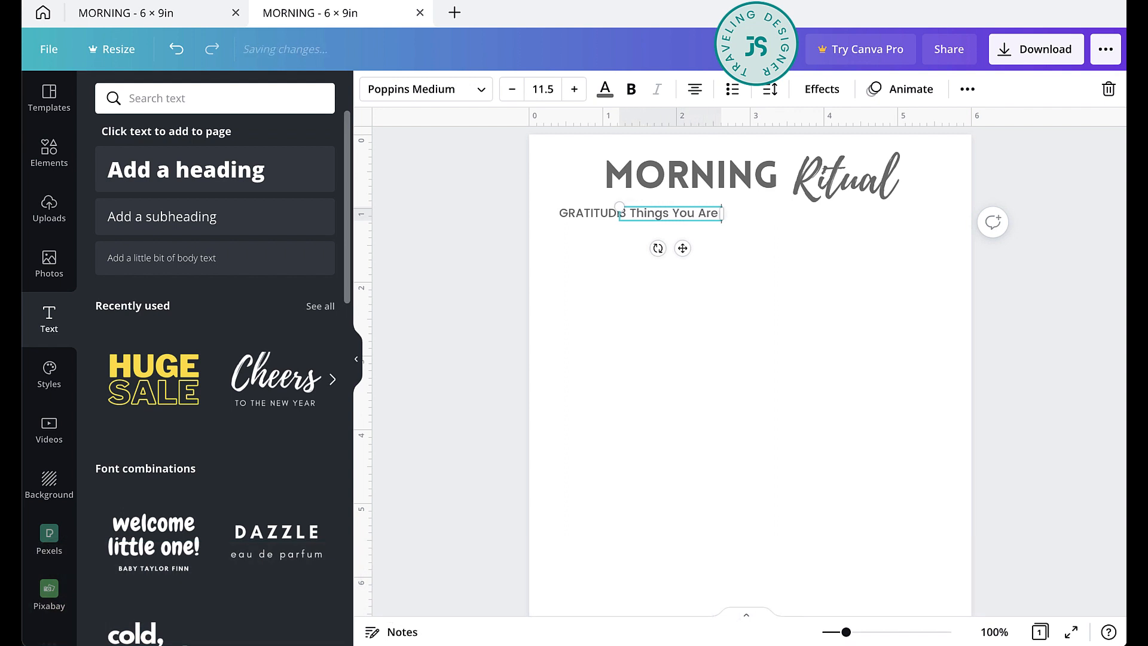
type(" Thankful For Today")
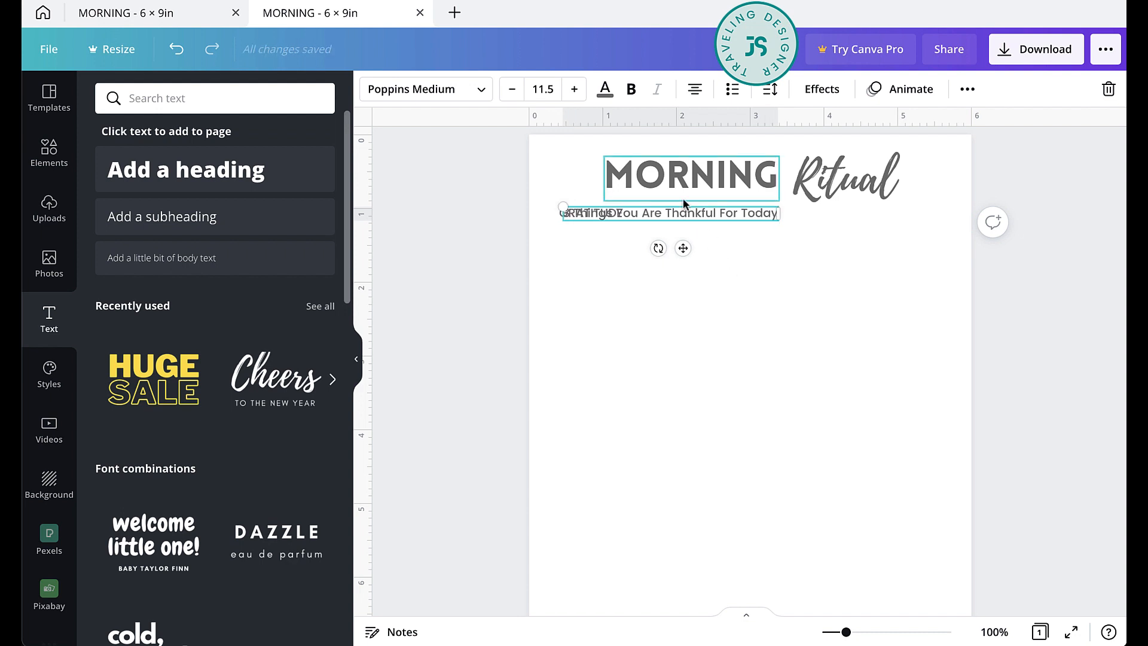
Reduce the font size of the "3 Things You Are Thankful For Today" text to 9.5.
key("ctrl+a")
left_click(511, 91)
left_click(511, 91)
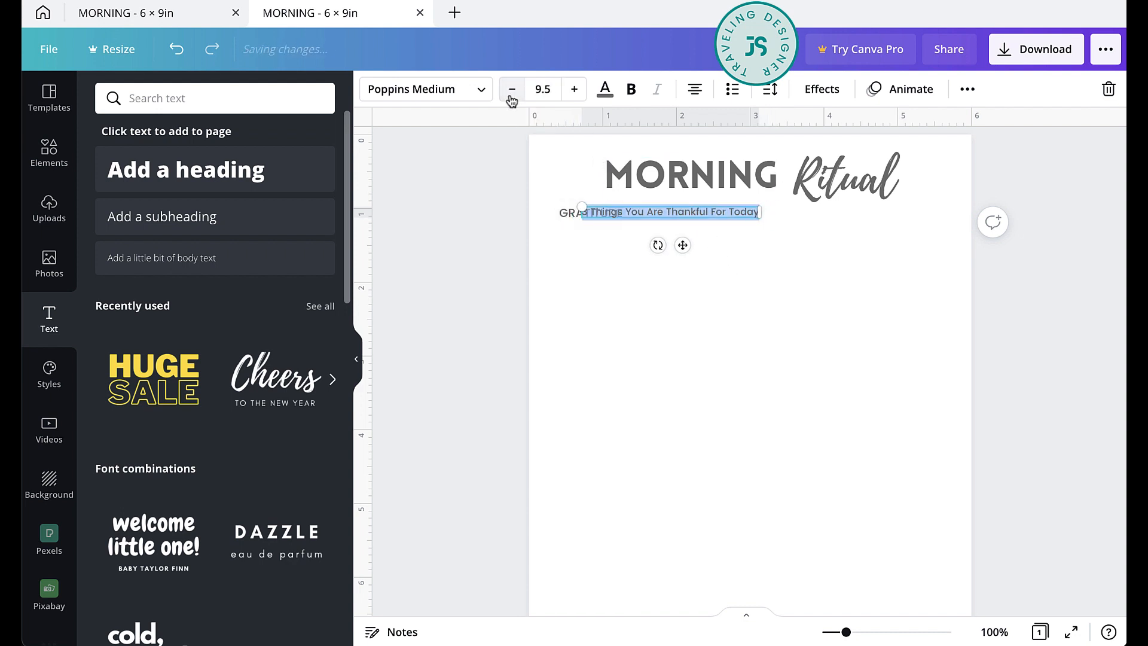
Set the "3 Things You Are Thankful For Today" text to size 9 and place it just right of the GRATITUDE label.
left_click(545, 89)
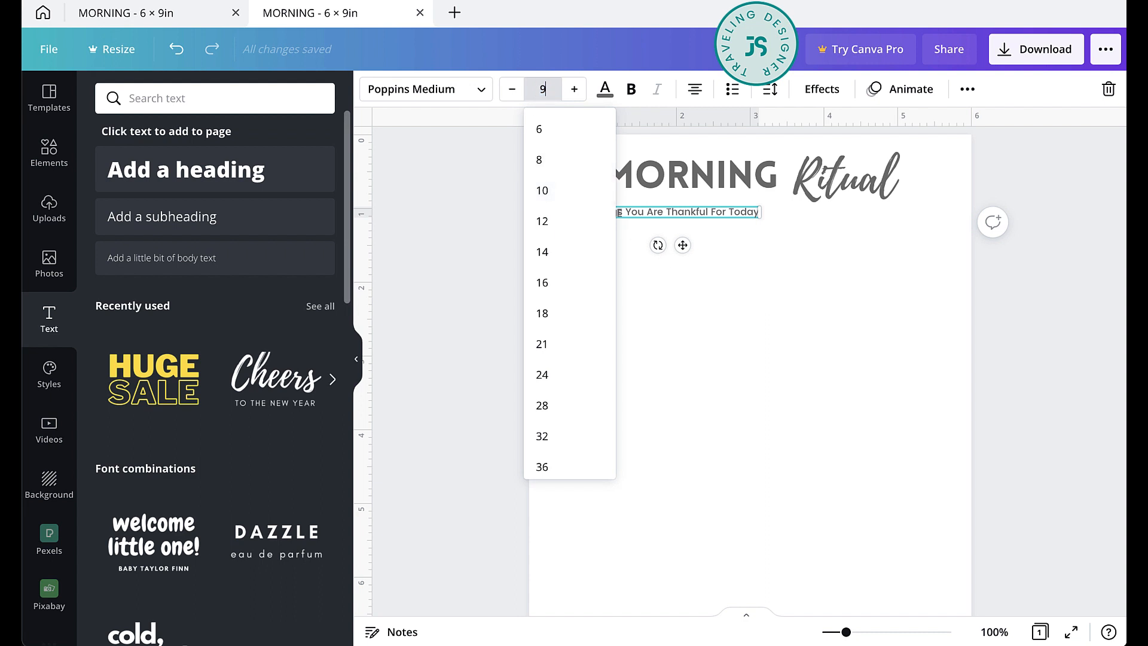
key("Return")
left_click_drag(685, 245, 726, 246)
left_click(762, 307)
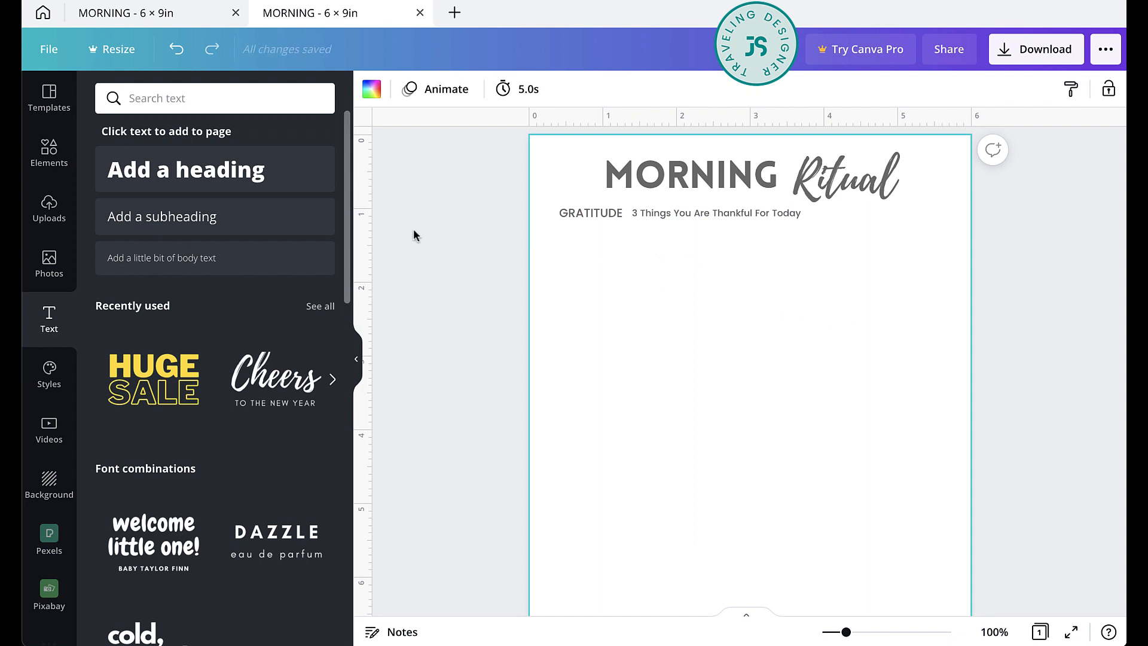
Search the elements library for "moon" and add the thin-line crescent moon with a star to the page.
left_click(47, 157)
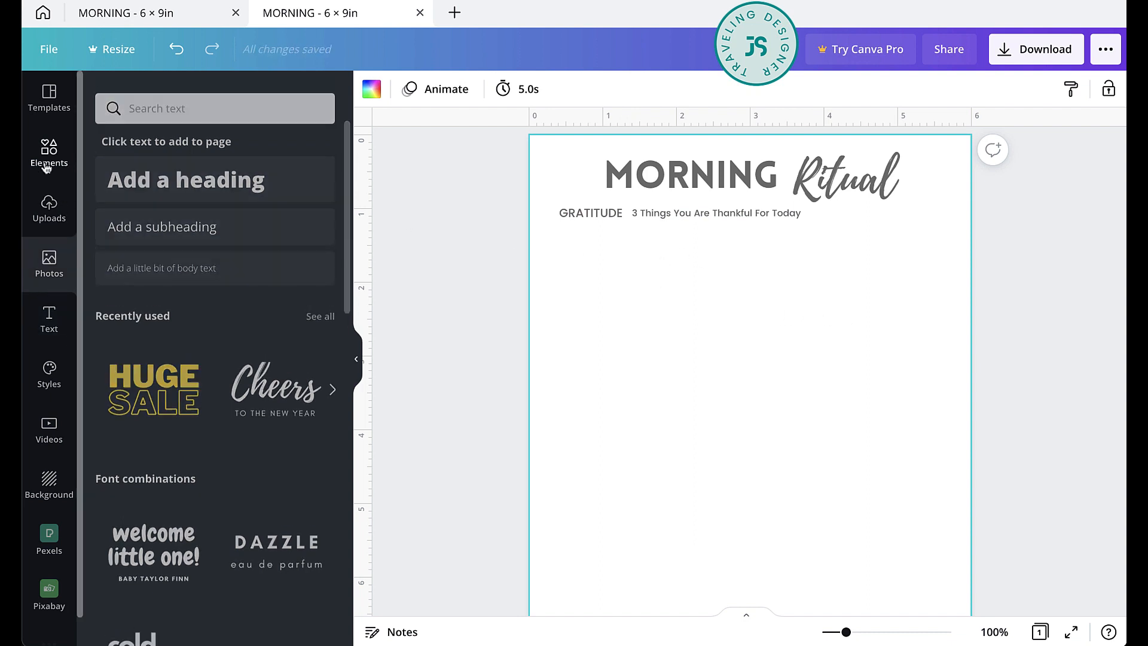
left_click(201, 103)
type("moon")
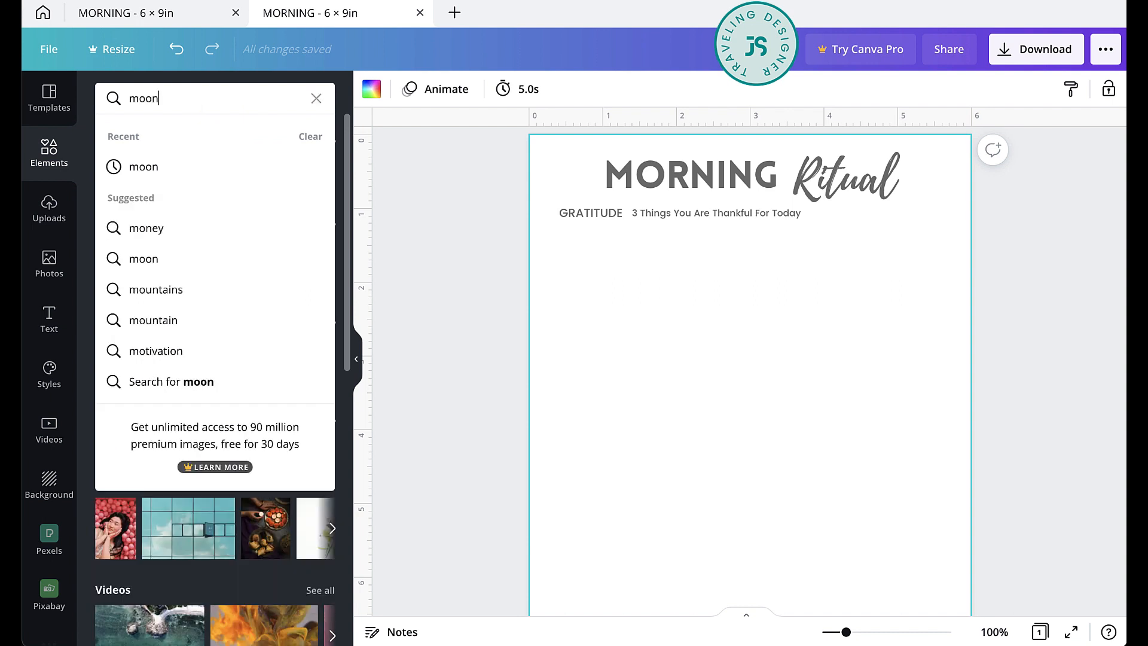
key("Return")
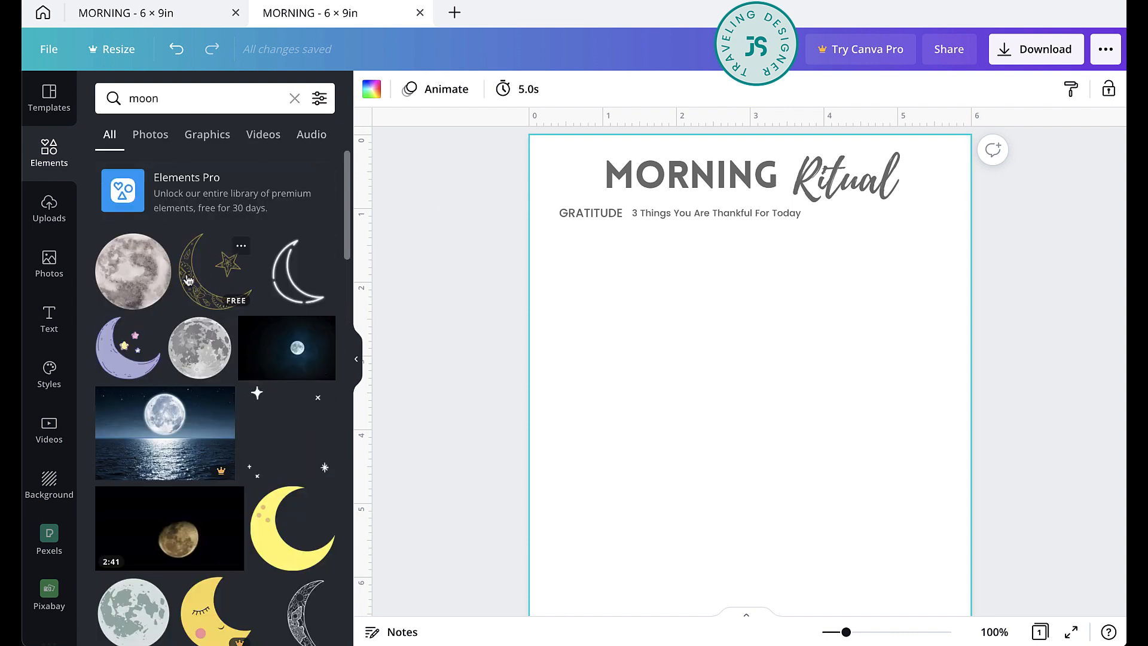
scroll(290, 474, "down", 5)
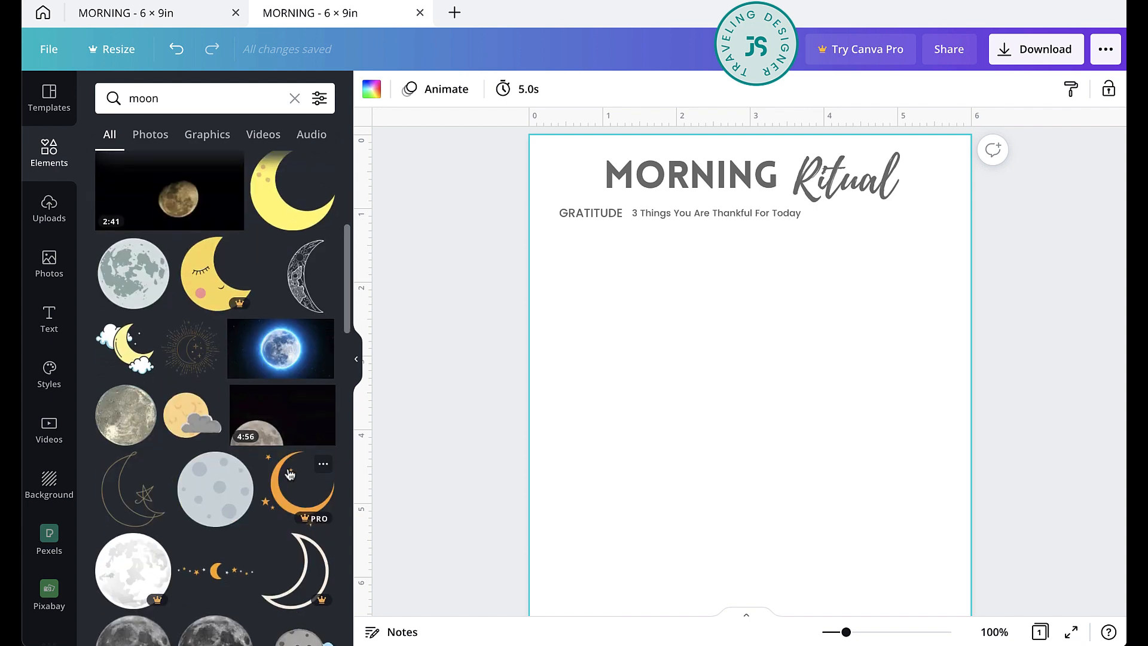
left_click(133, 488)
Shrink the moon graphic to a small bullet icon and place it directly below GRATITUDE, aligned with the label's left edge.
left_click_drag(834, 571, 670, 394)
key("ctrl+equal")
key("ctrl+equal")
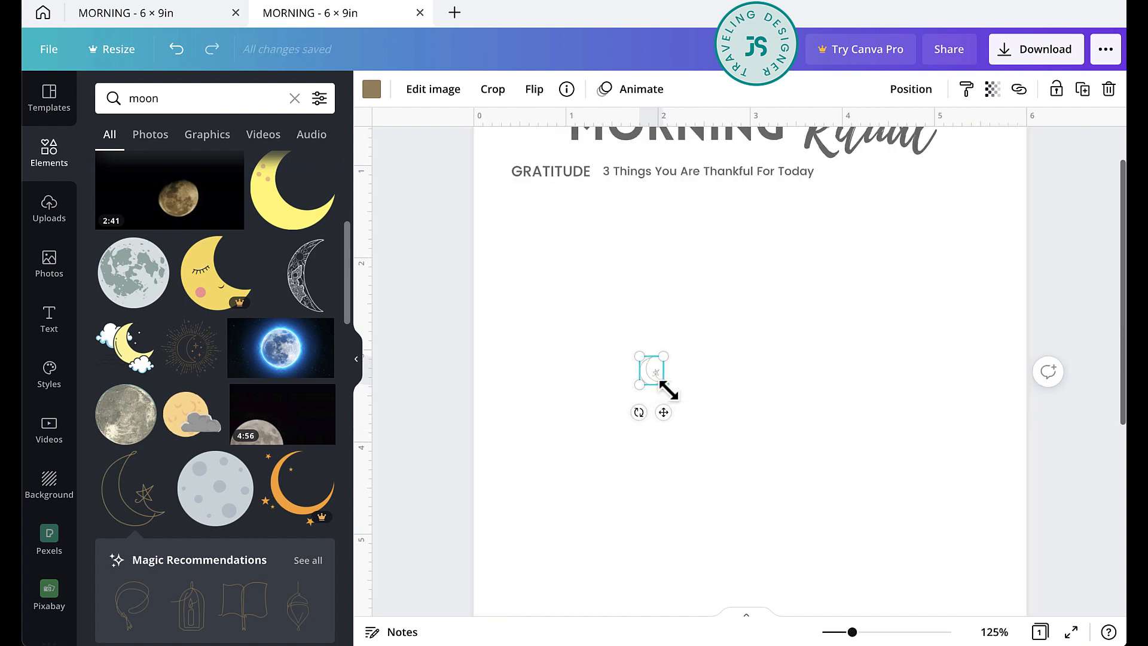
scroll(669, 389, "up", 1)
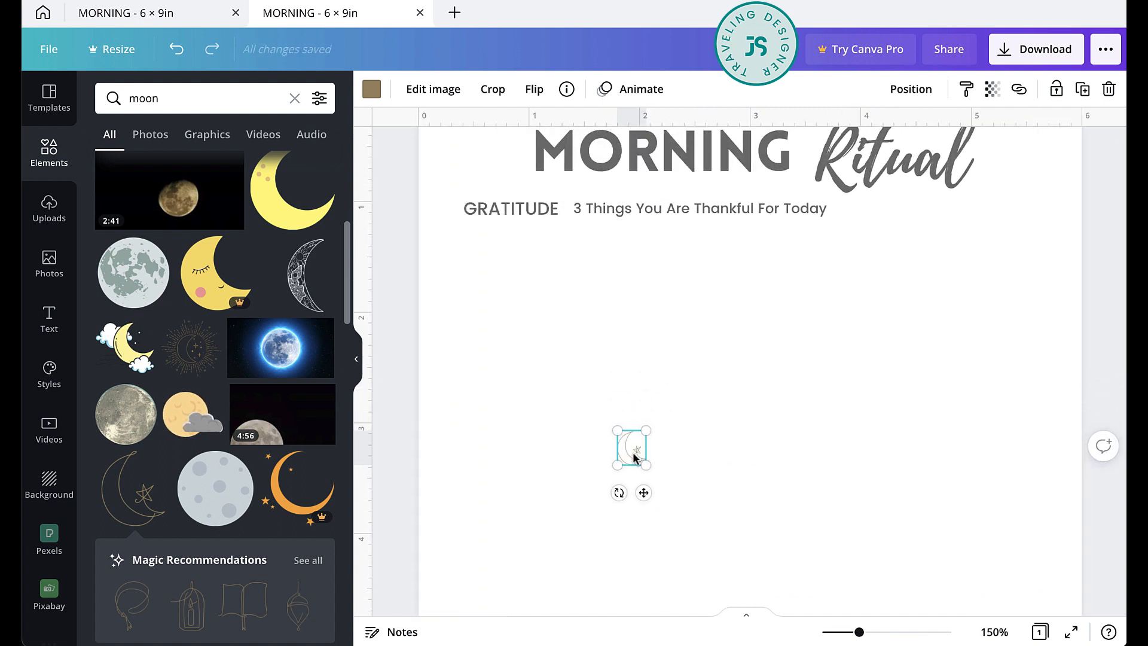
left_click_drag(644, 492, 490, 265)
left_click(556, 341)
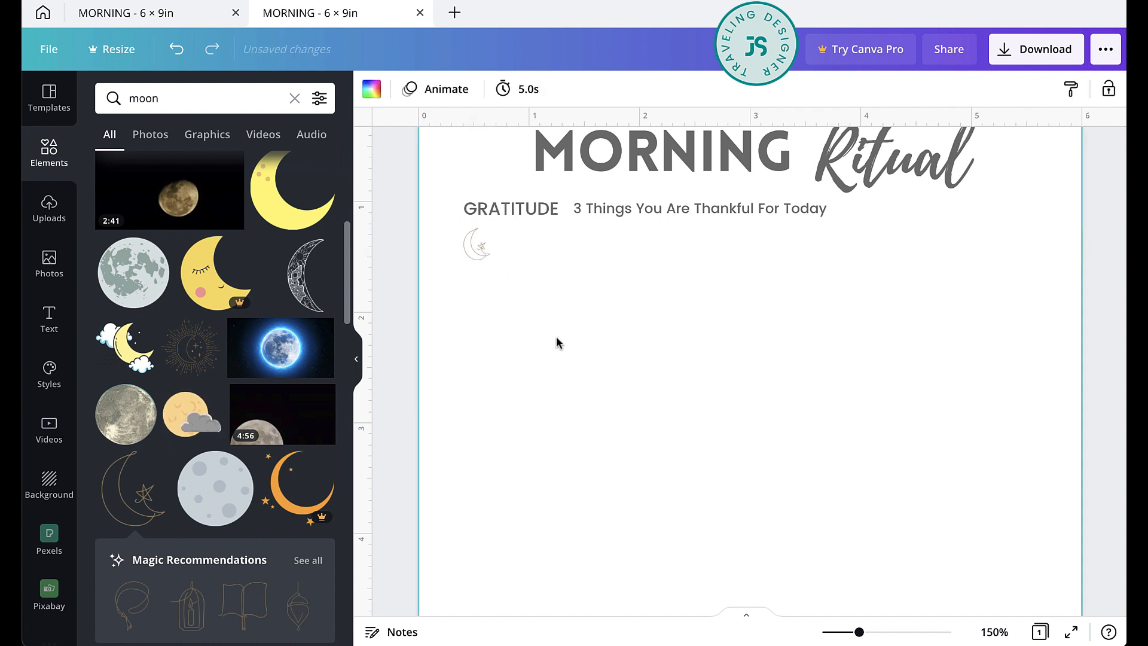
Add a square and reshape it into a bar about 3.8 in wide and 0.3 in tall beside the moon icon.
left_click(295, 99)
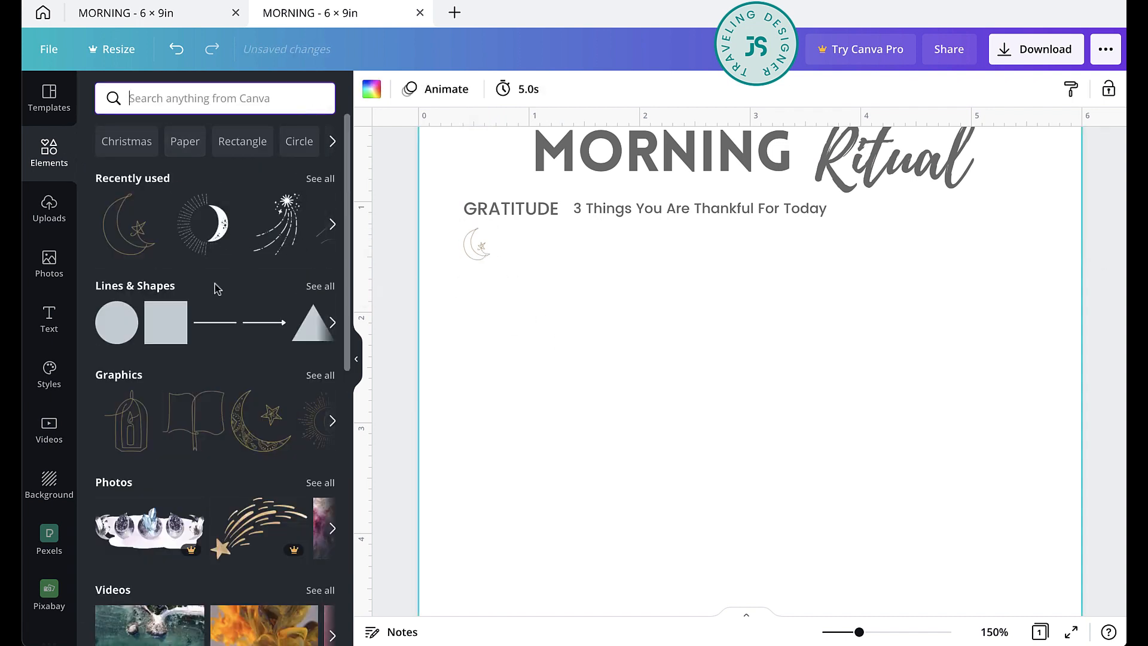
left_click(160, 331)
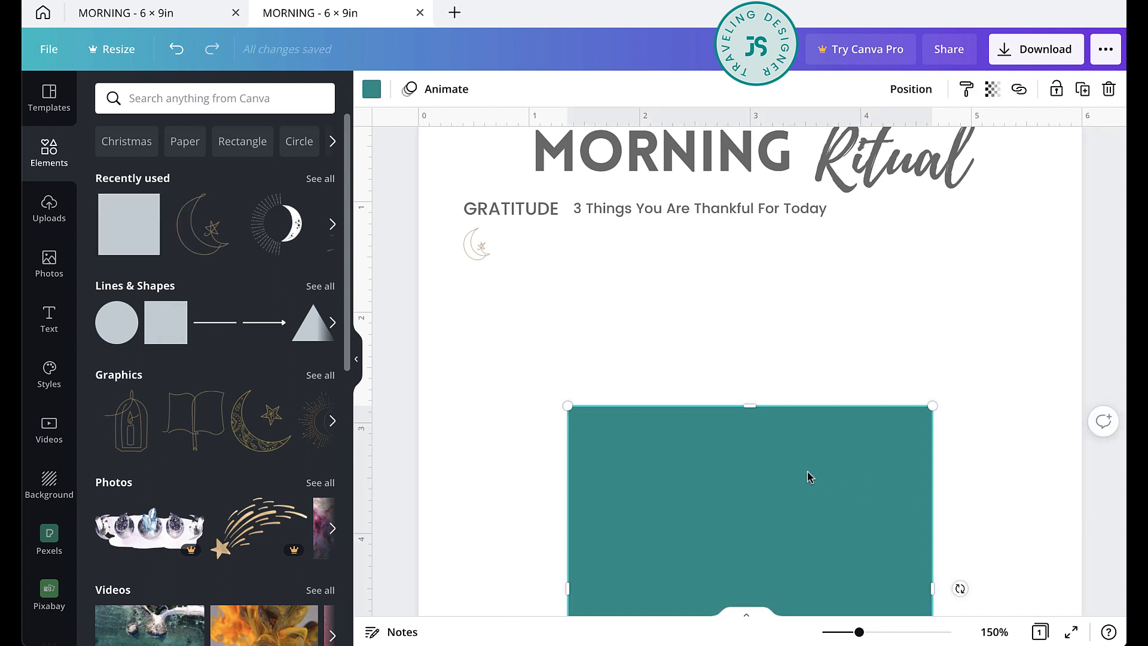
left_click_drag(809, 476, 738, 299)
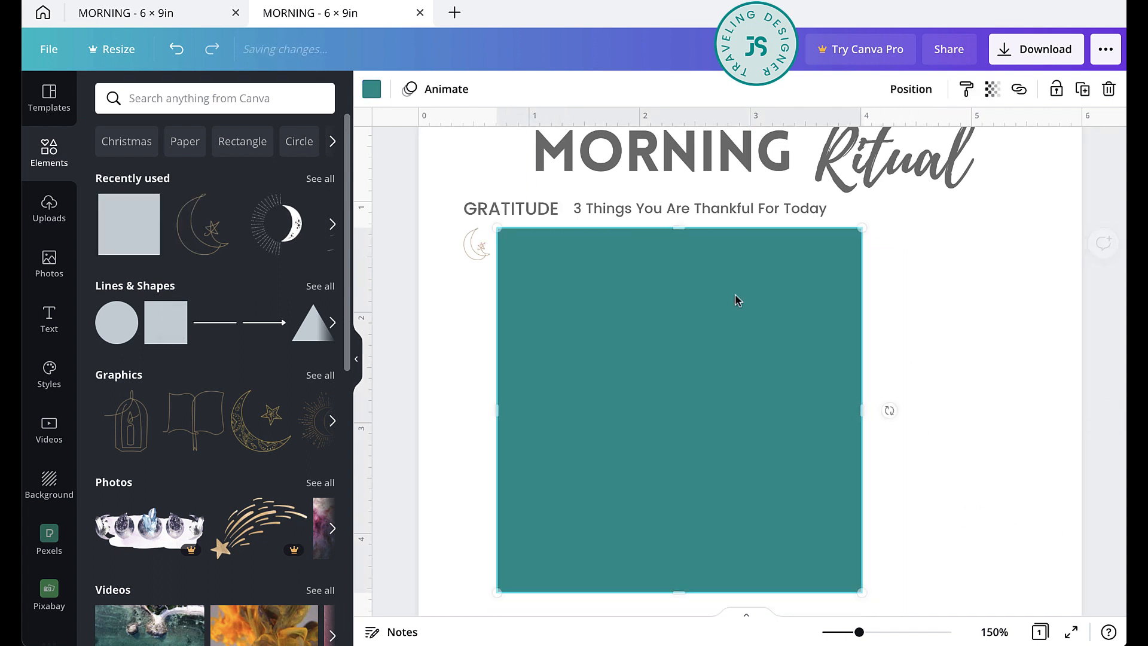
left_click_drag(681, 587, 661, 245)
left_click_drag(862, 237, 919, 237)
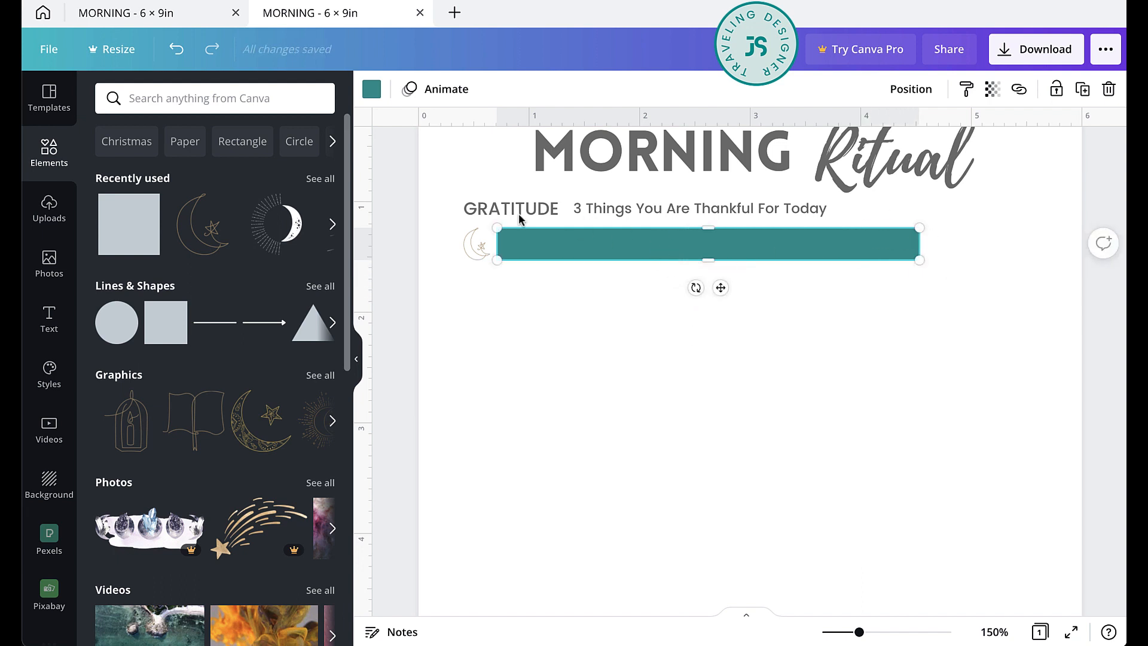
Recolor the bar with the brown document color and lower its opacity to a pale tan.
left_click(371, 90)
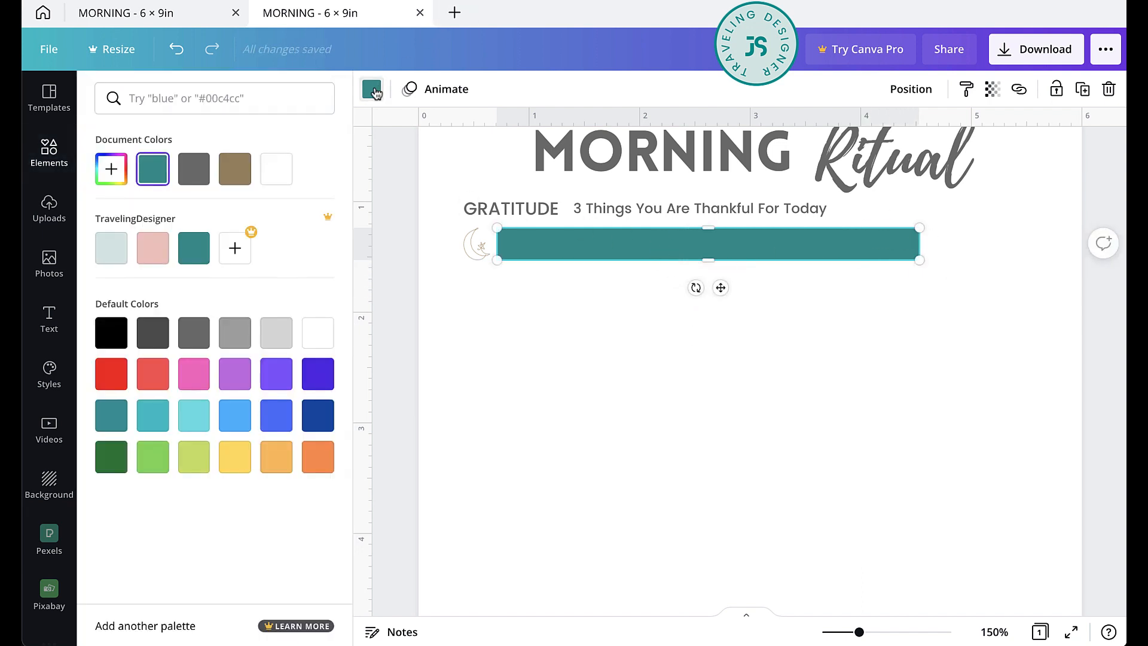
left_click(235, 171)
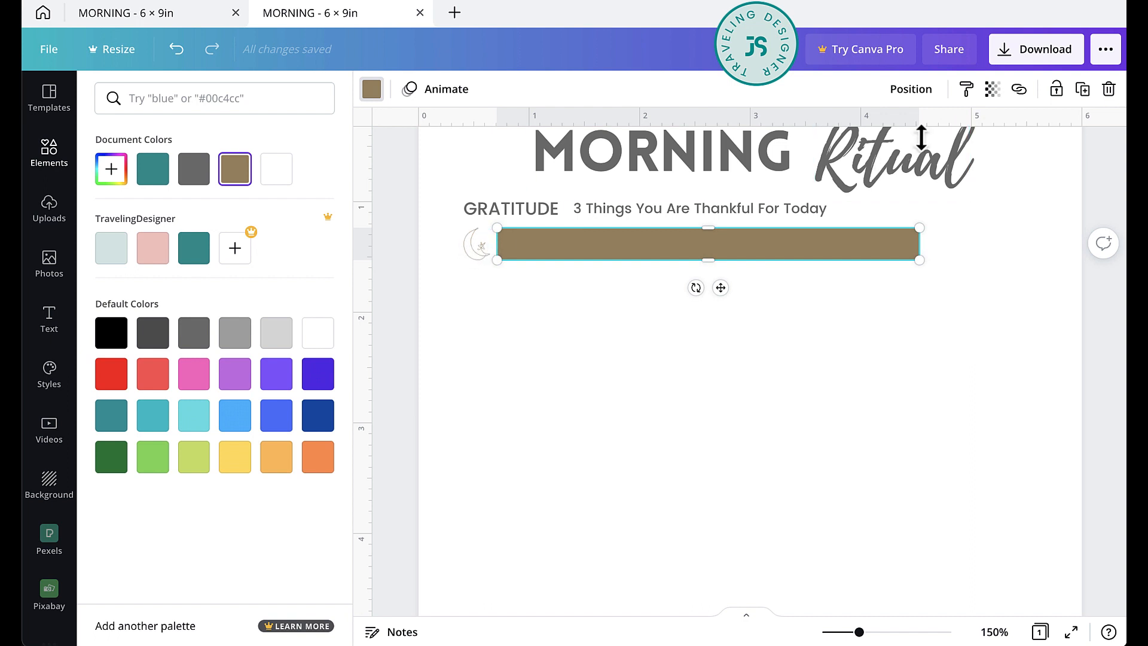
left_click(994, 91)
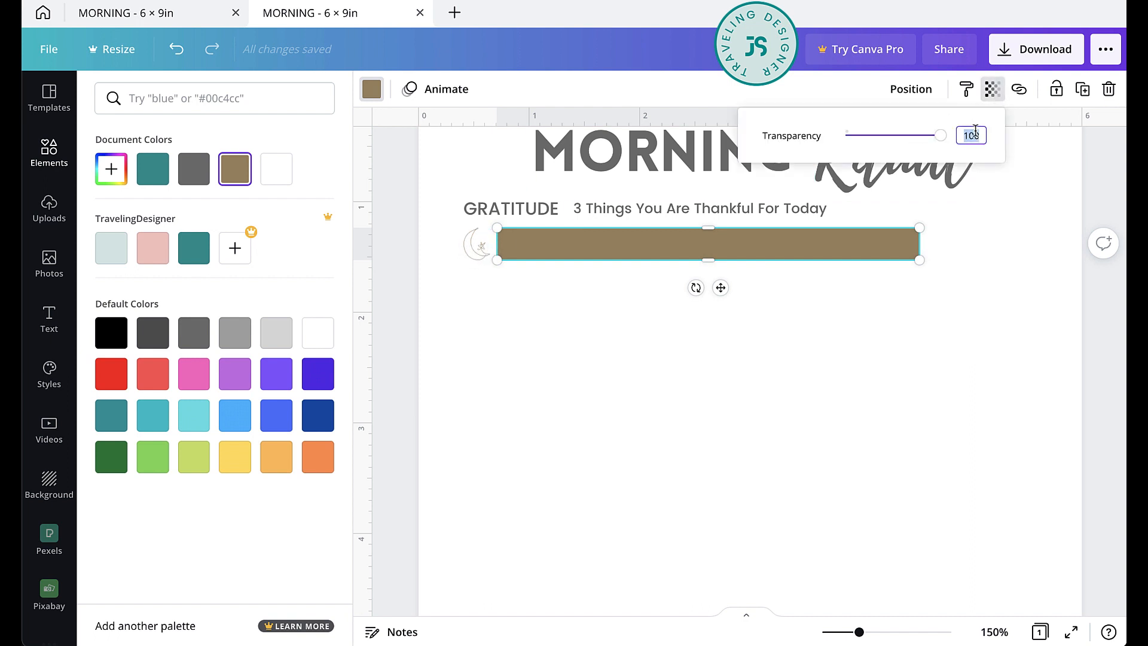
key("Return")
left_click(925, 359)
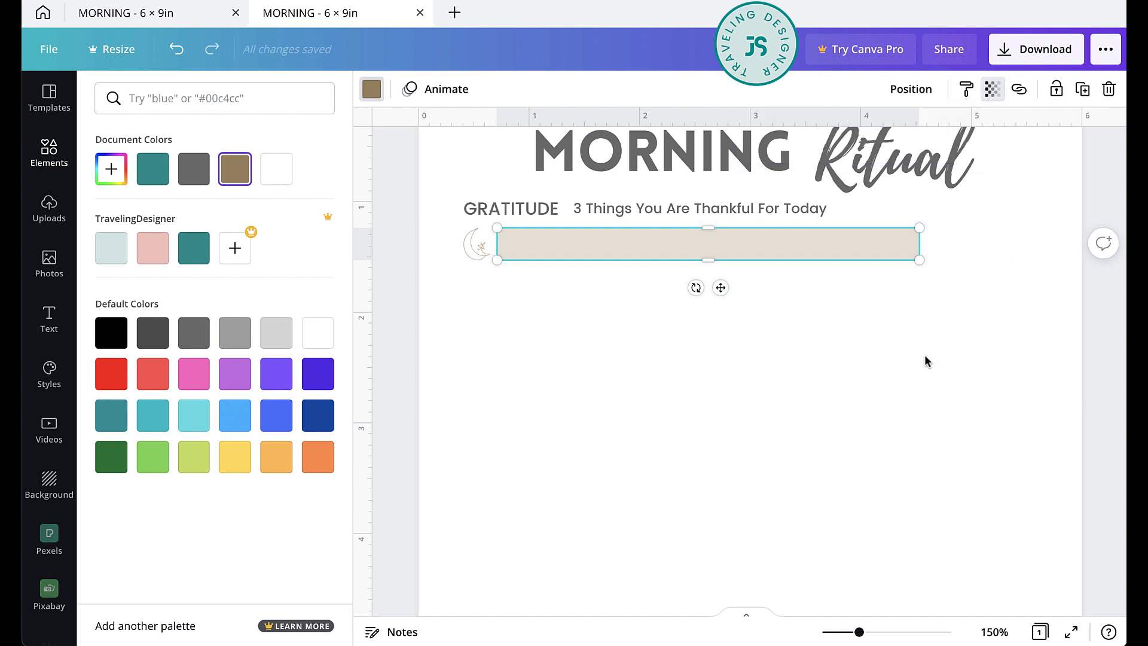
Duplicate the moon and bar just below the first row and make the copied bar lighter through its transparency.
left_click(491, 288)
left_click_drag(443, 237, 561, 290)
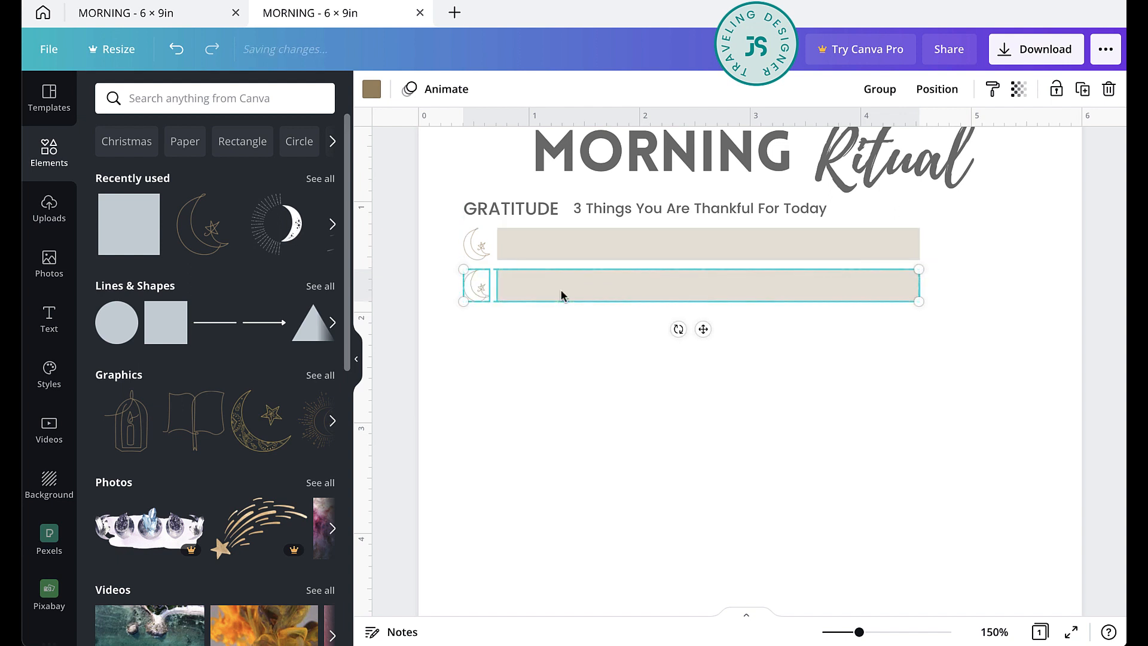
left_click(571, 339)
left_click(686, 298)
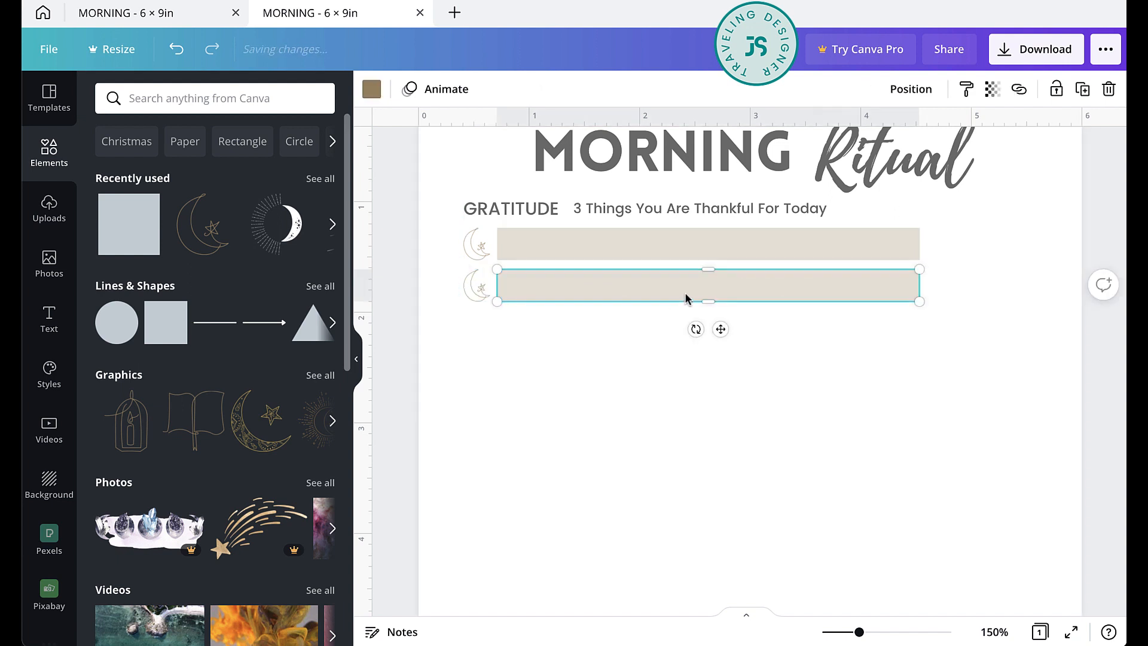
left_click(993, 91)
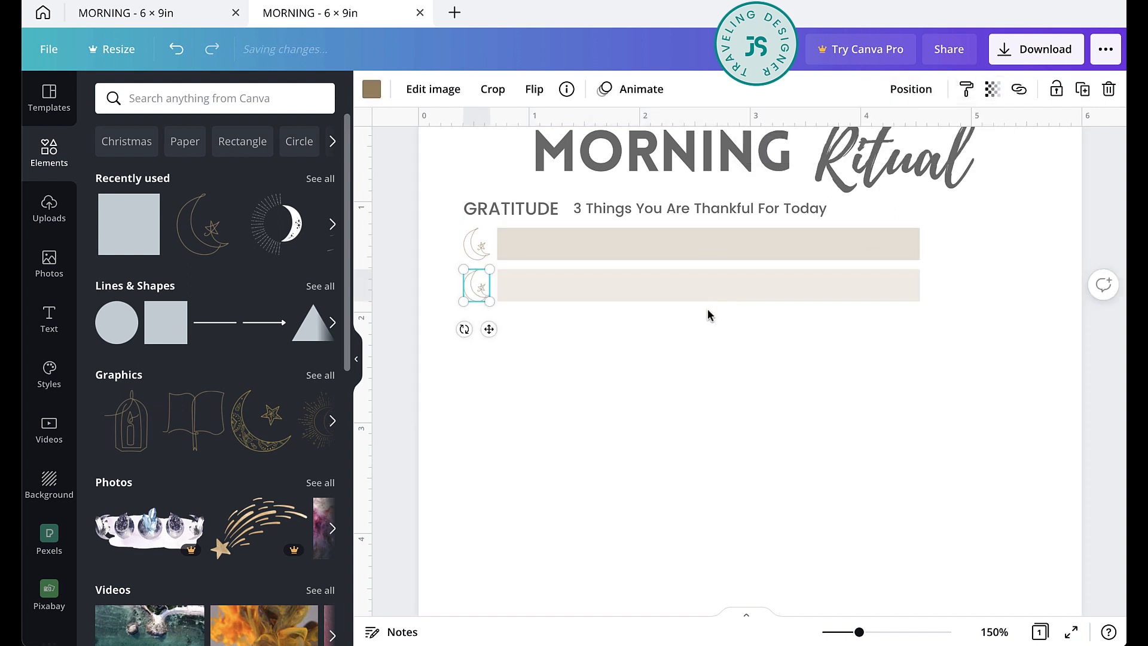
Duplicate the second moon and bar row below itself to make a third, left-aligned row.
left_click(671, 357)
left_click_drag(446, 290, 579, 331)
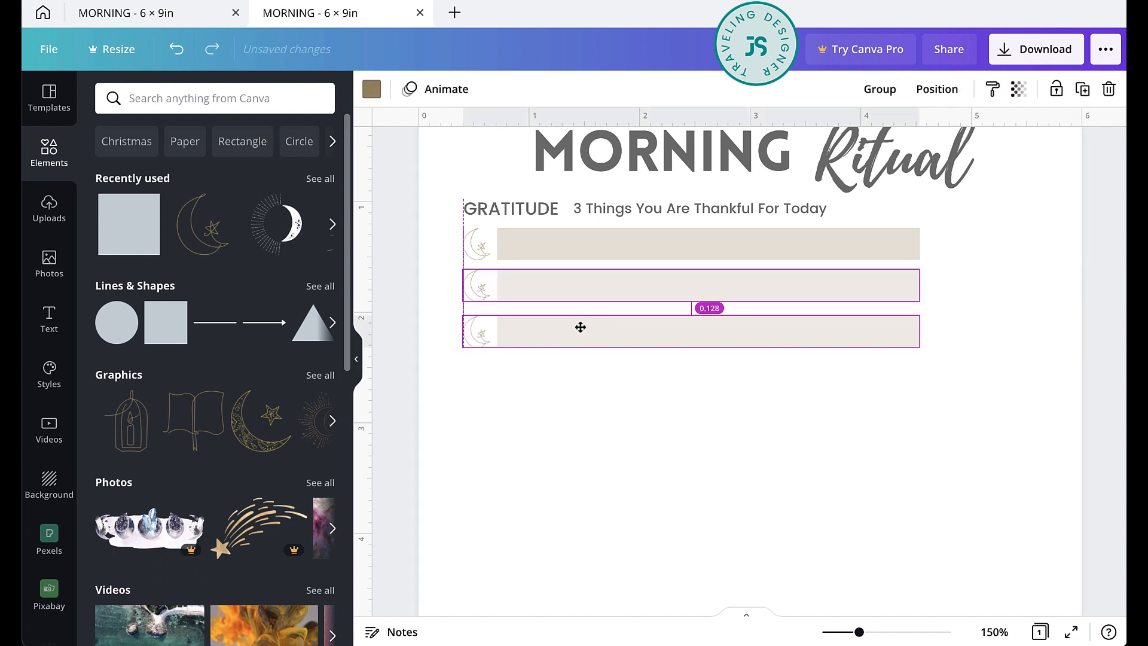
left_click(715, 424)
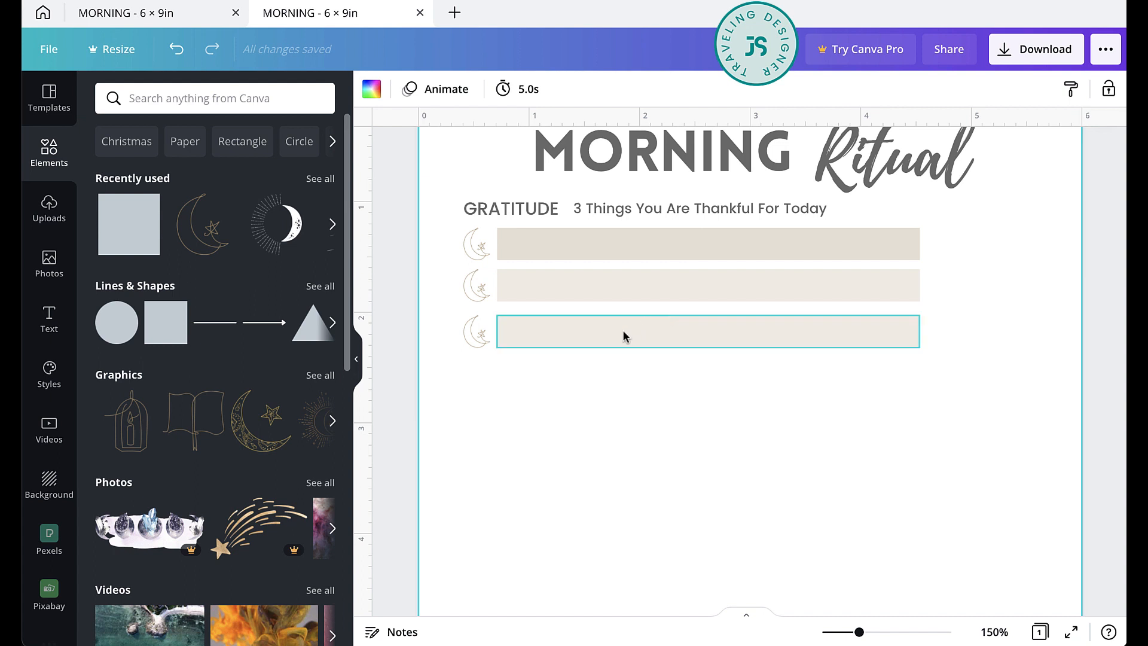
Set the third bar's transparency value to 10 so it is the lightest of the three.
left_click(586, 339)
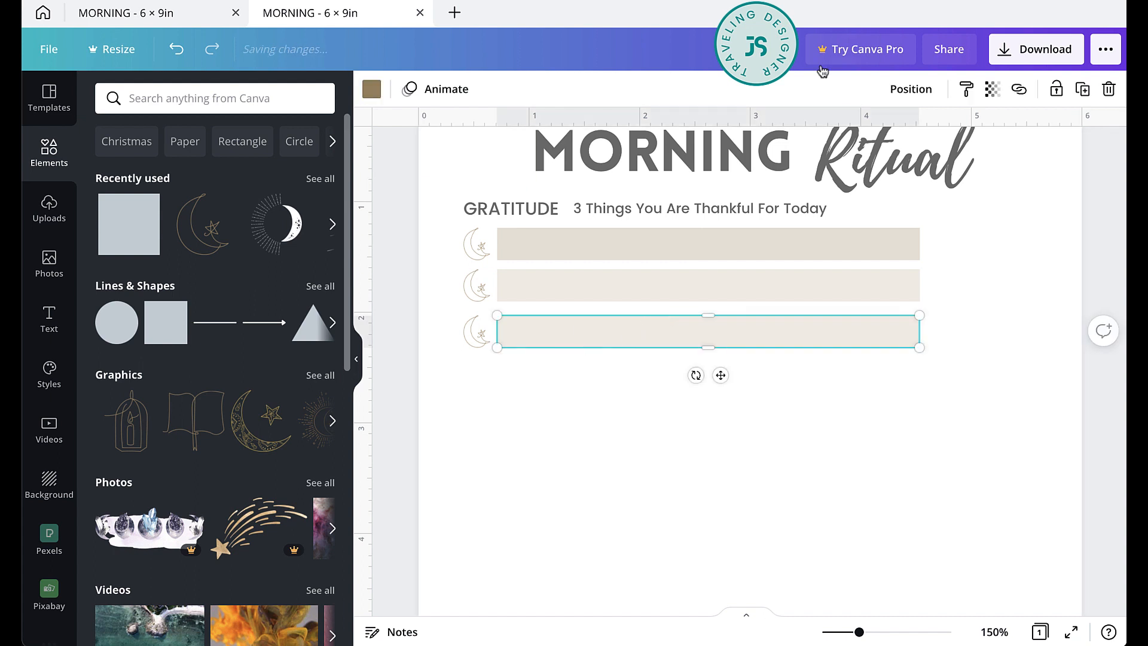
left_click(991, 90)
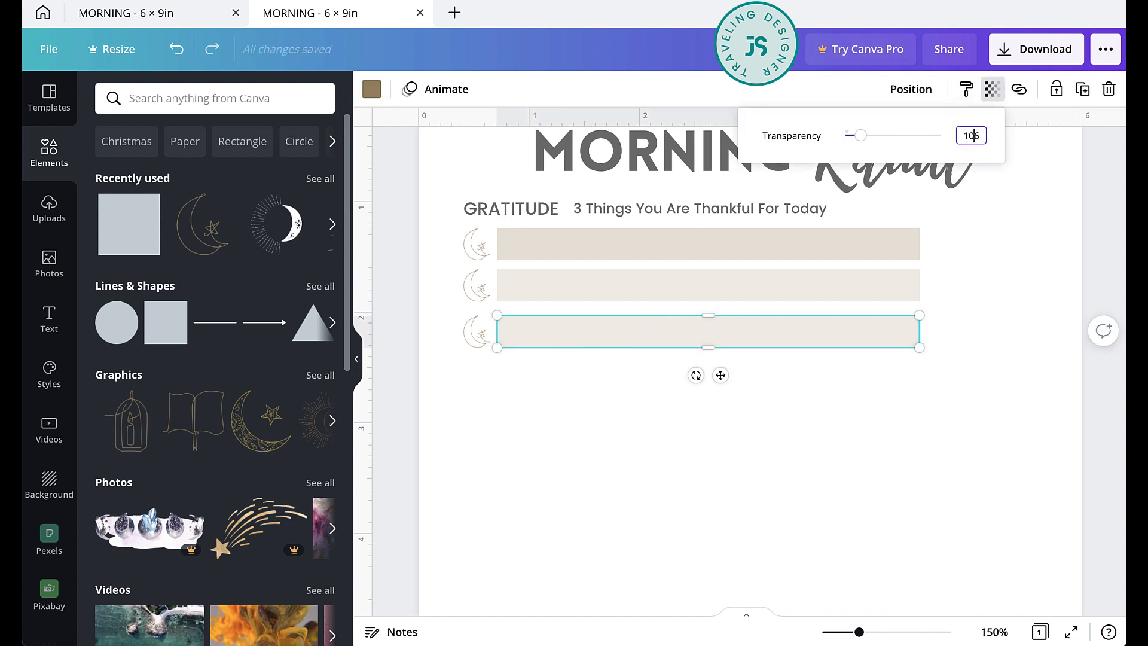
type("0")
key("Return")
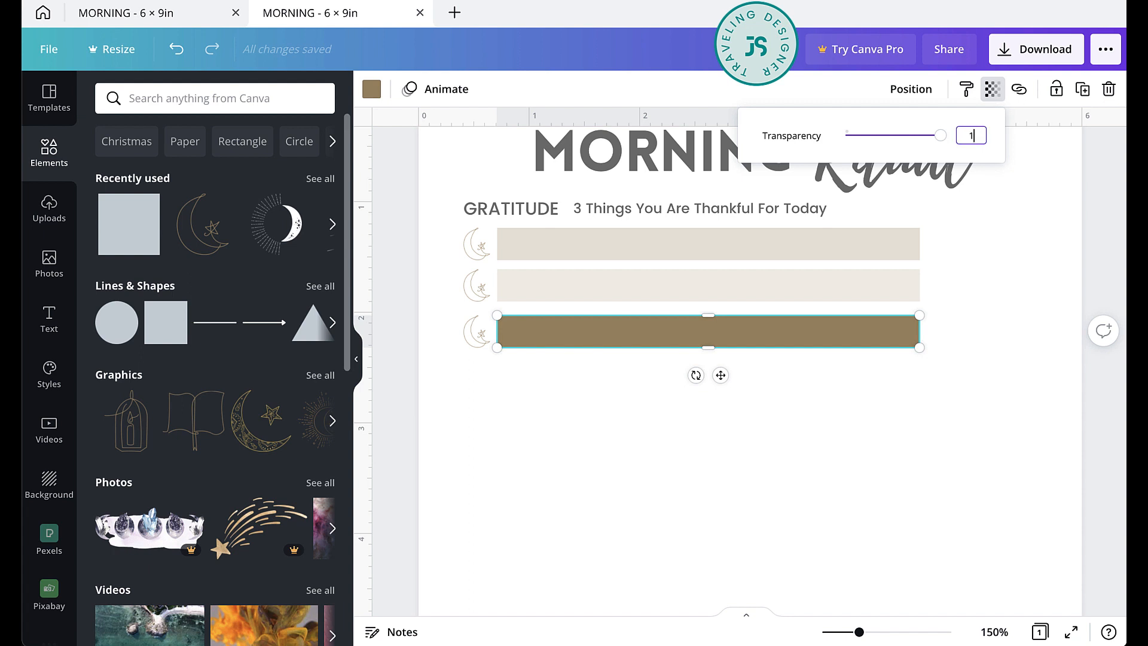
type("0")
key("Return")
left_click(895, 409)
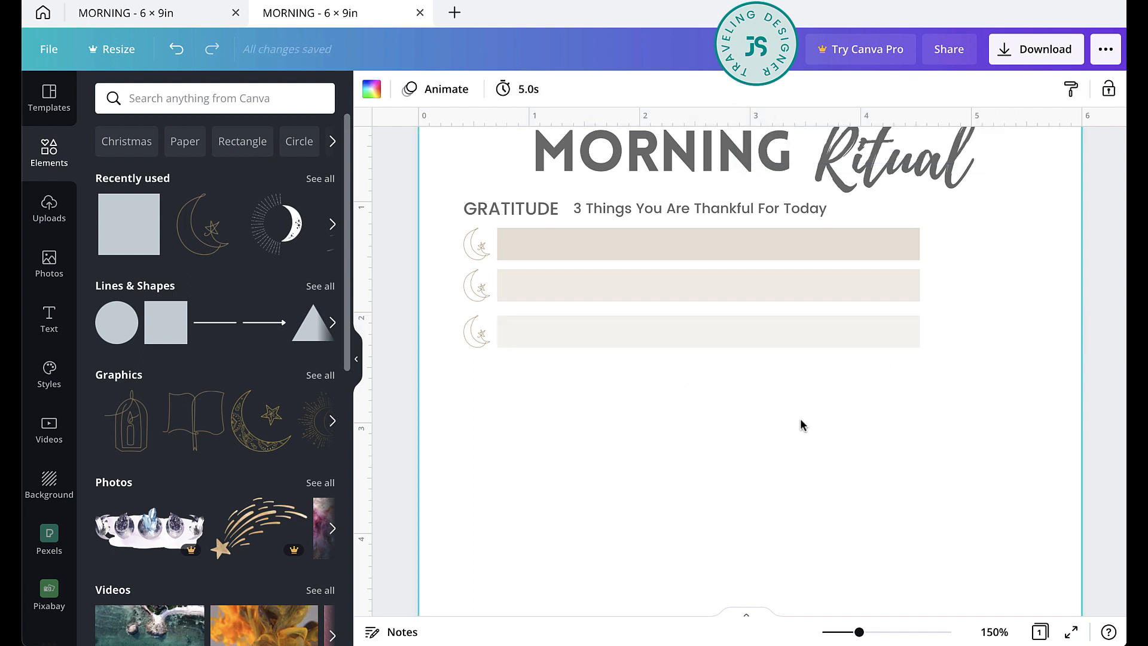
Group the moon icon and bar of each of the three gratitude rows into its own group.
left_click_drag(954, 316, 451, 350)
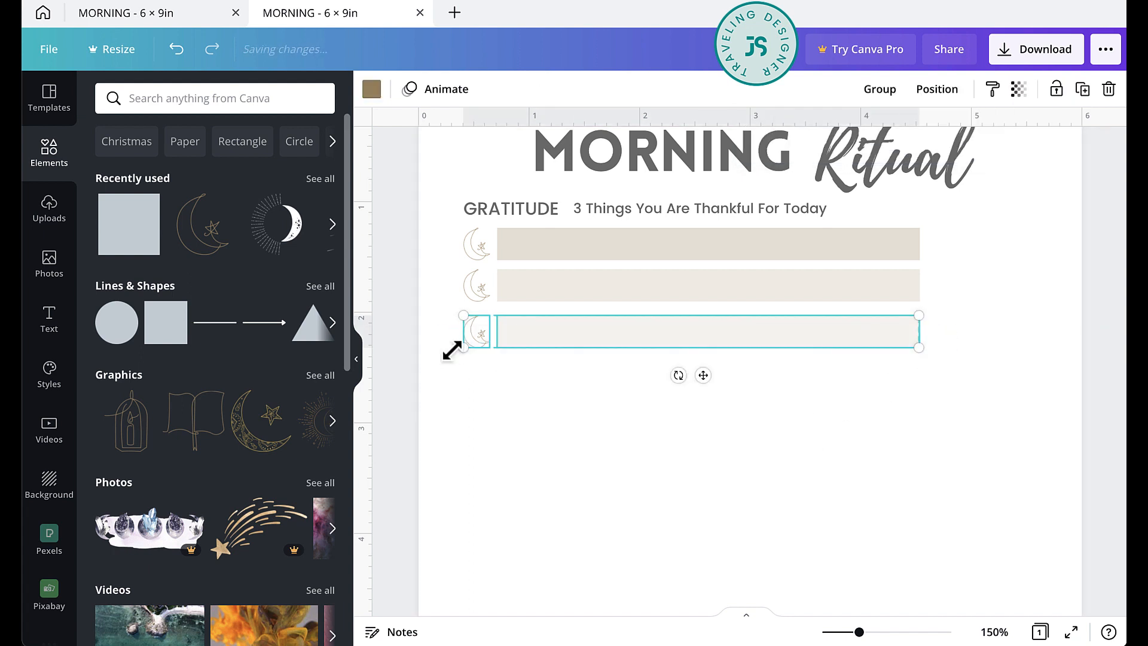
key("ctrl+g")
left_click_drag(450, 276, 740, 309)
key("ctrl+g")
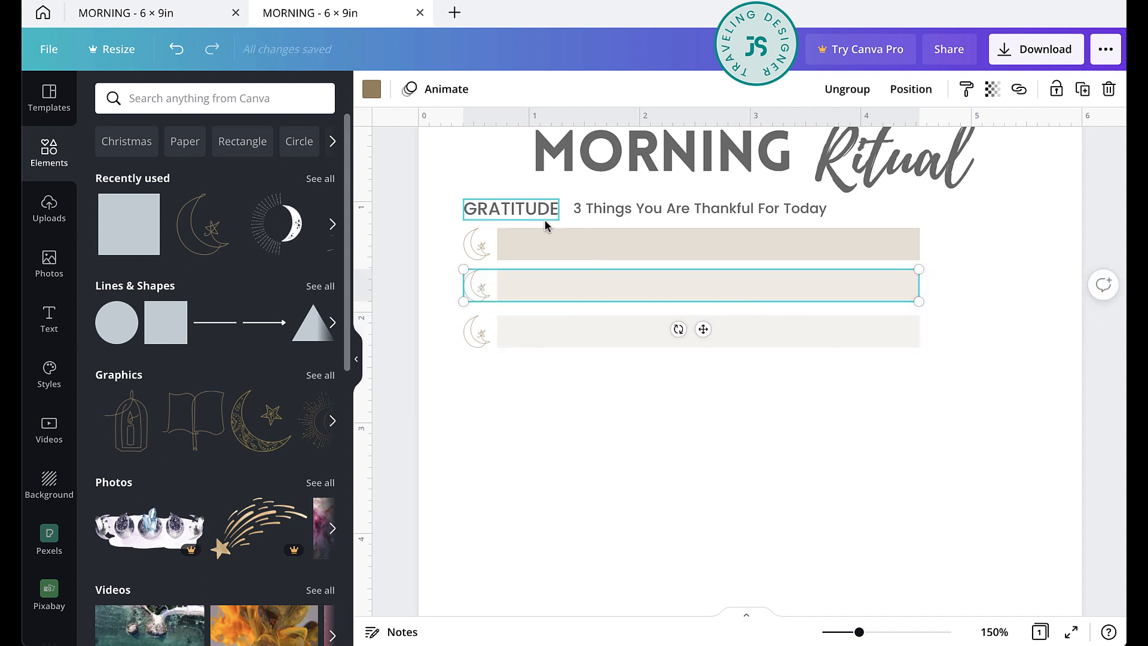
left_click_drag(450, 243, 717, 241)
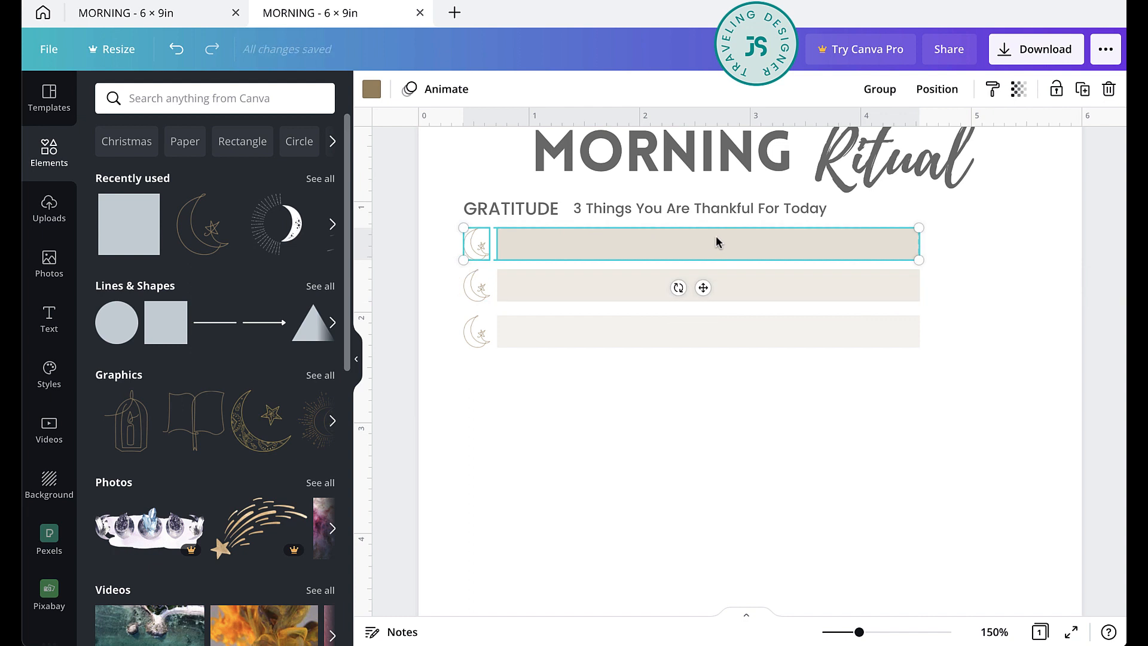
key("ctrl+g")
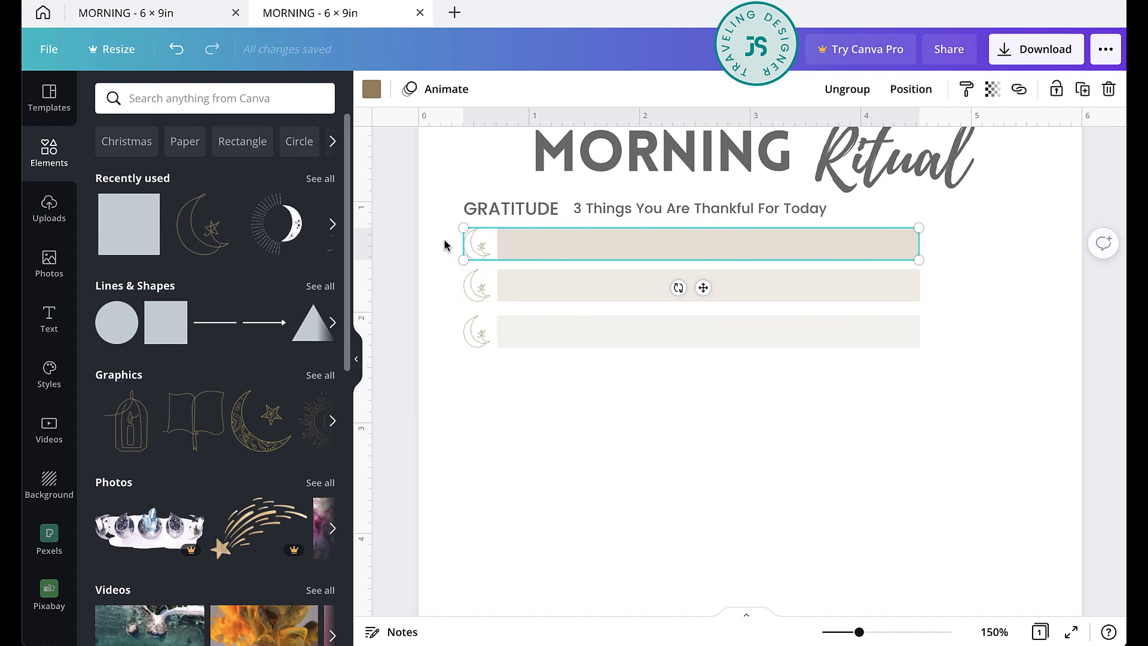
Tidy up the three grouped gratitude rows so that their vertical spacing is even.
left_click_drag(441, 239, 656, 354)
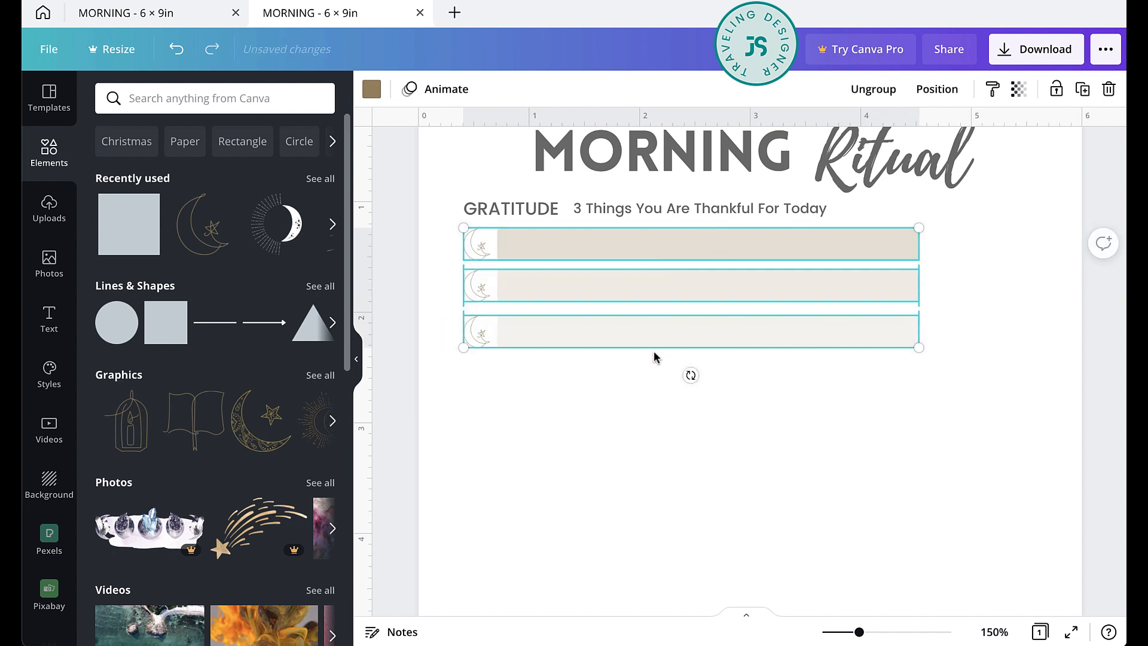
left_click(937, 95)
left_click(746, 355)
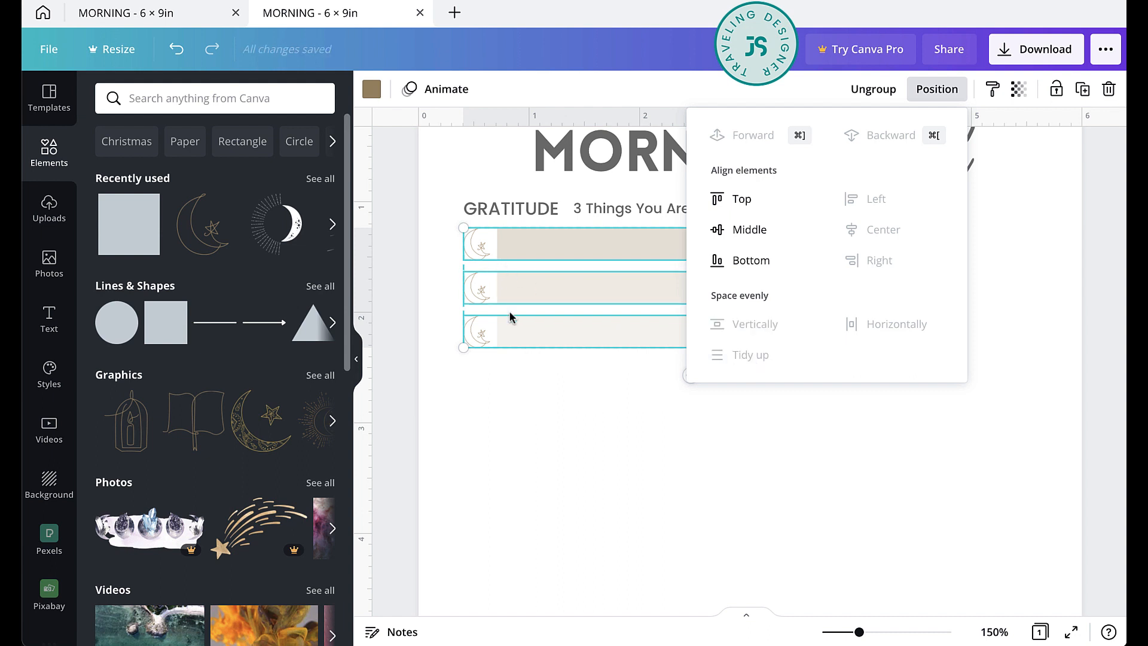
left_click(623, 439)
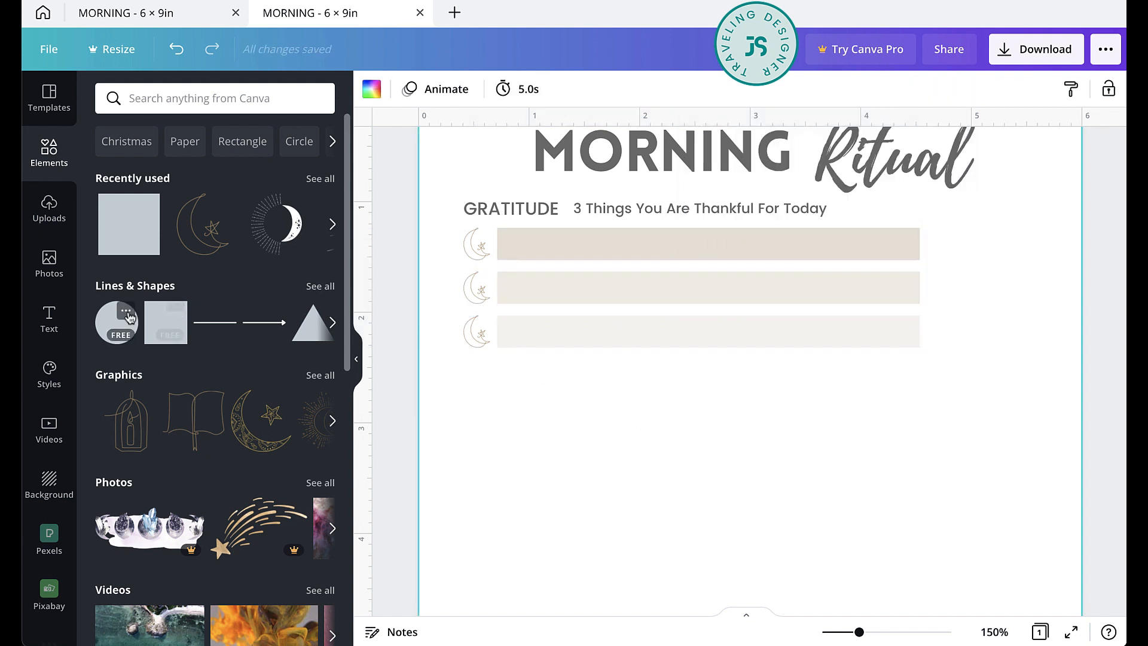
Add a circle about 1 in across to the right of the bars, vertically centered on the middle row.
left_click(109, 326)
left_click_drag(931, 408, 810, 500)
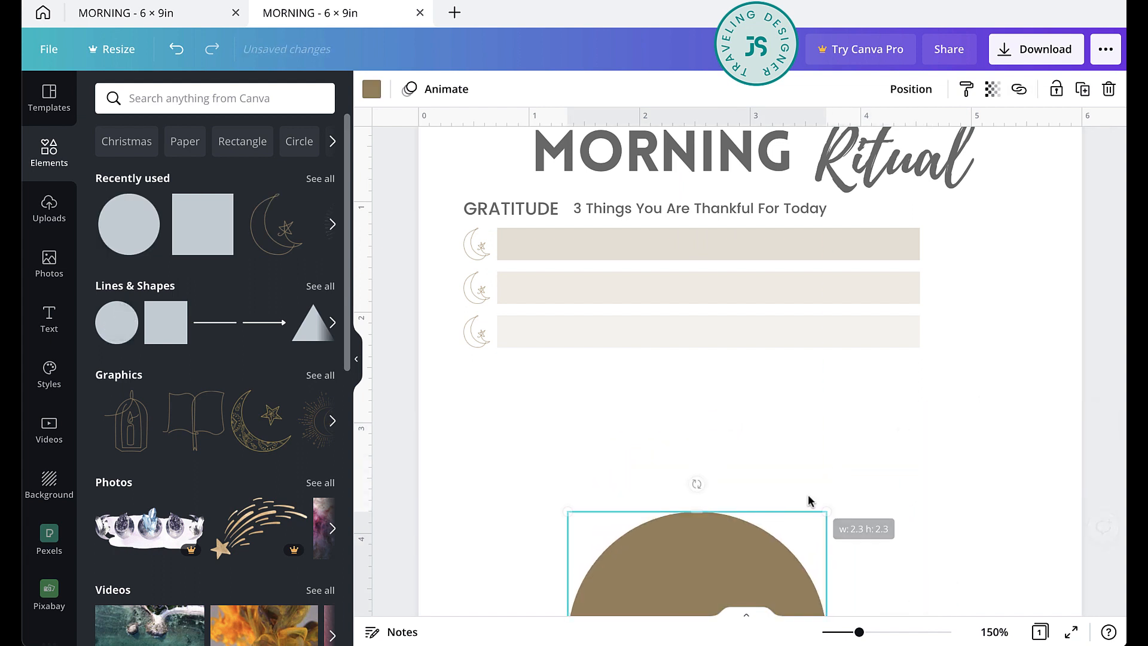
left_click_drag(709, 571, 940, 325)
left_click_drag(784, 526, 917, 367)
left_click_drag(976, 315, 1000, 280)
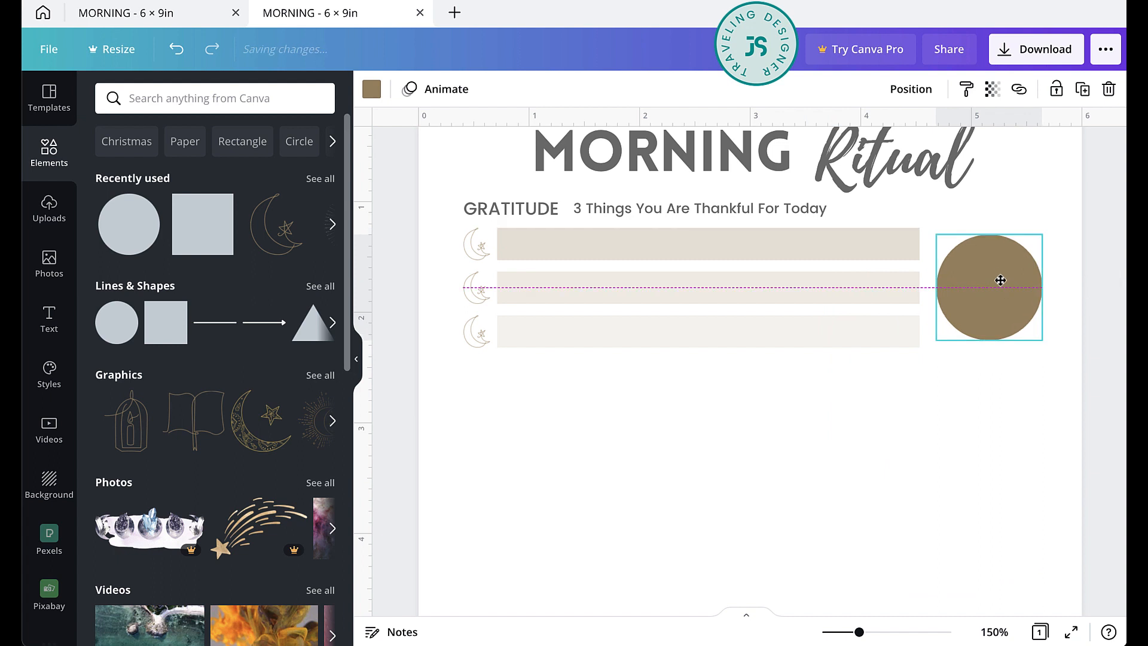
Change the fill color of the circle beside the gratitude bars to the third default gray swatch.
left_click(779, 428)
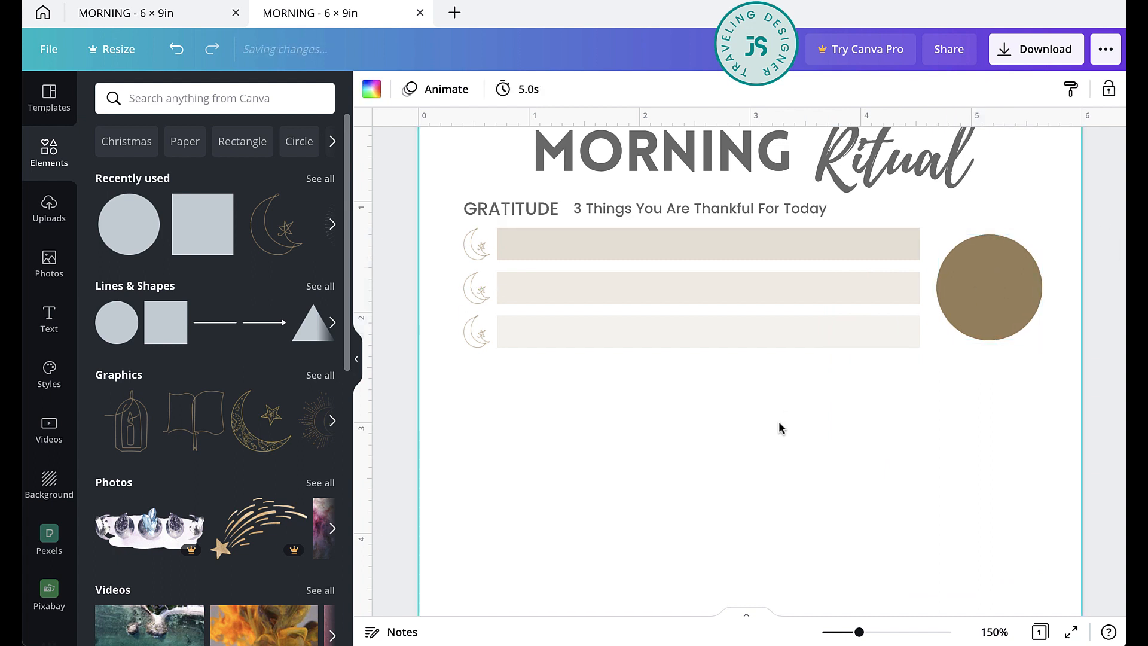
left_click(1006, 315)
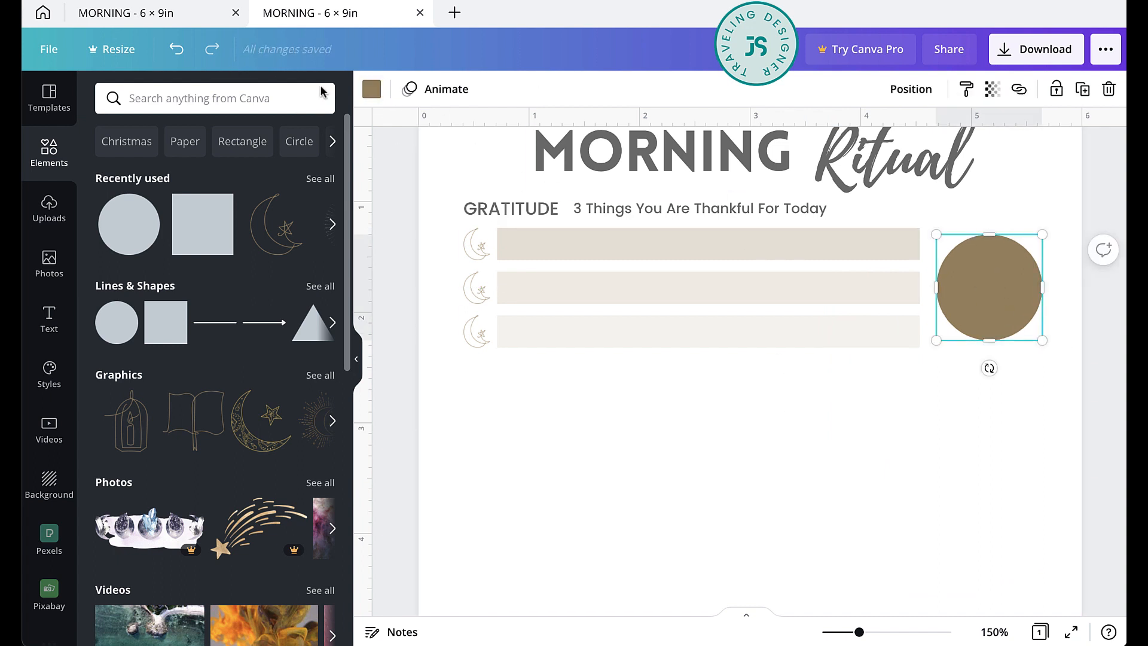
left_click(371, 89)
left_click(194, 332)
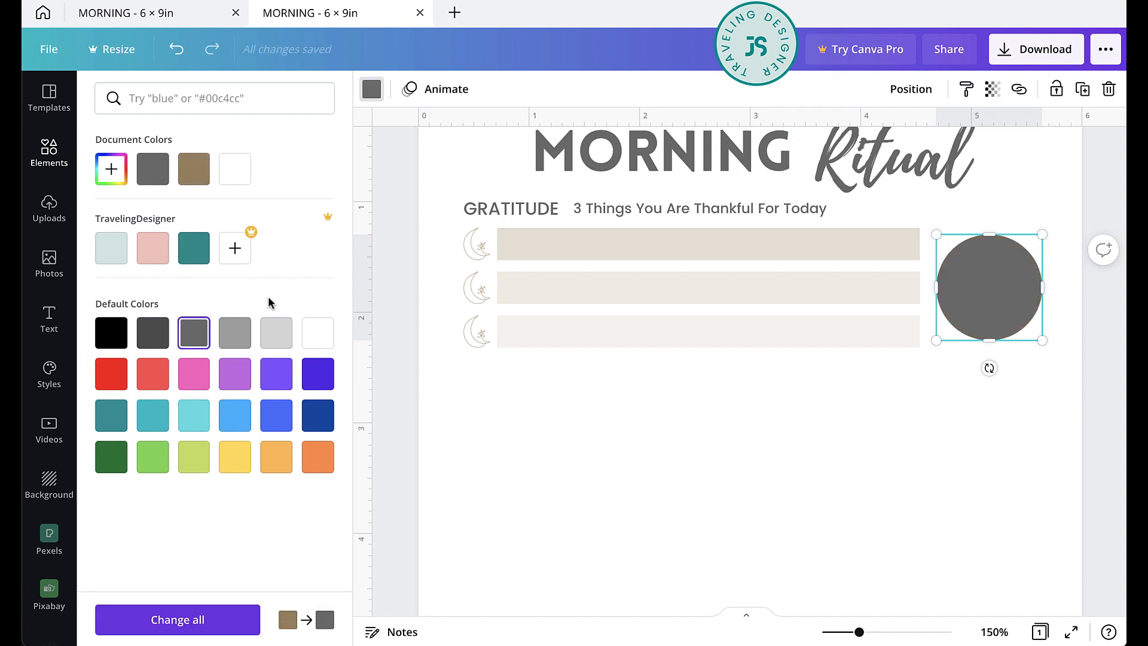
Add the raised hands with stars graphic from the Magic recommendations graphics to the page, overlapping the lower gratitude bars.
left_click(49, 153)
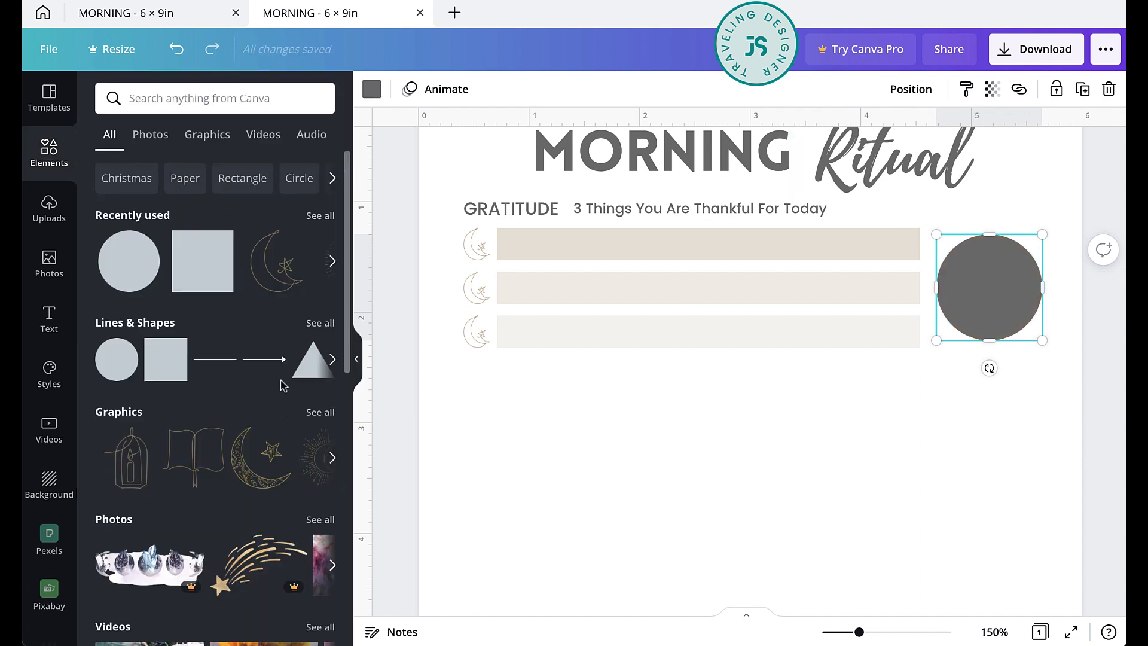
left_click(319, 413)
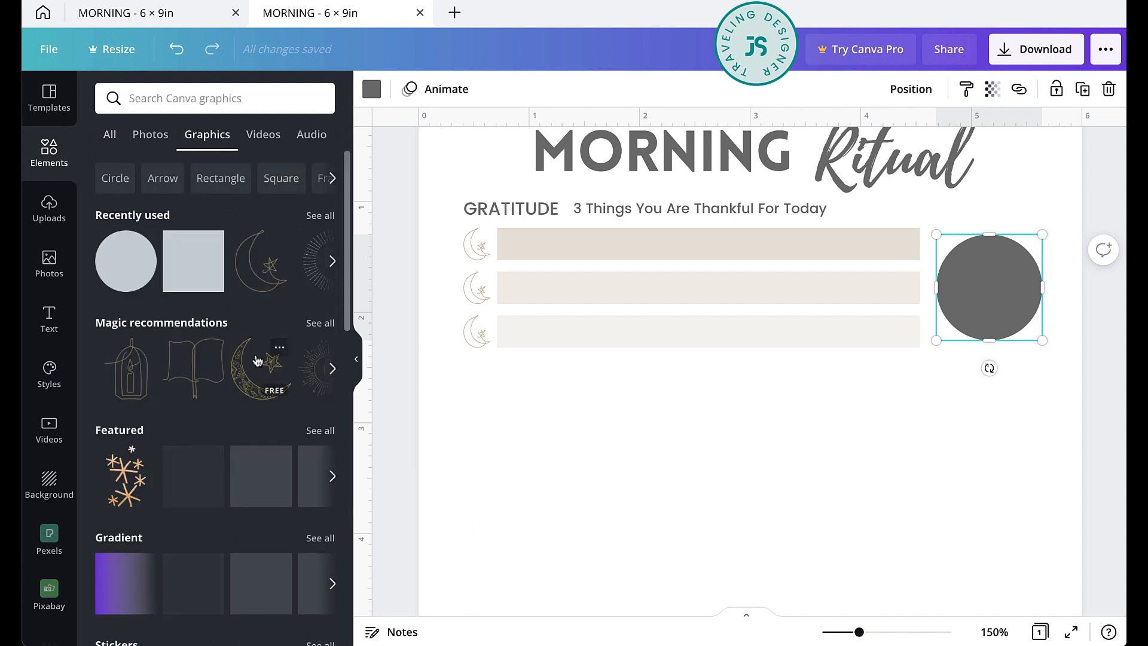
left_click(320, 323)
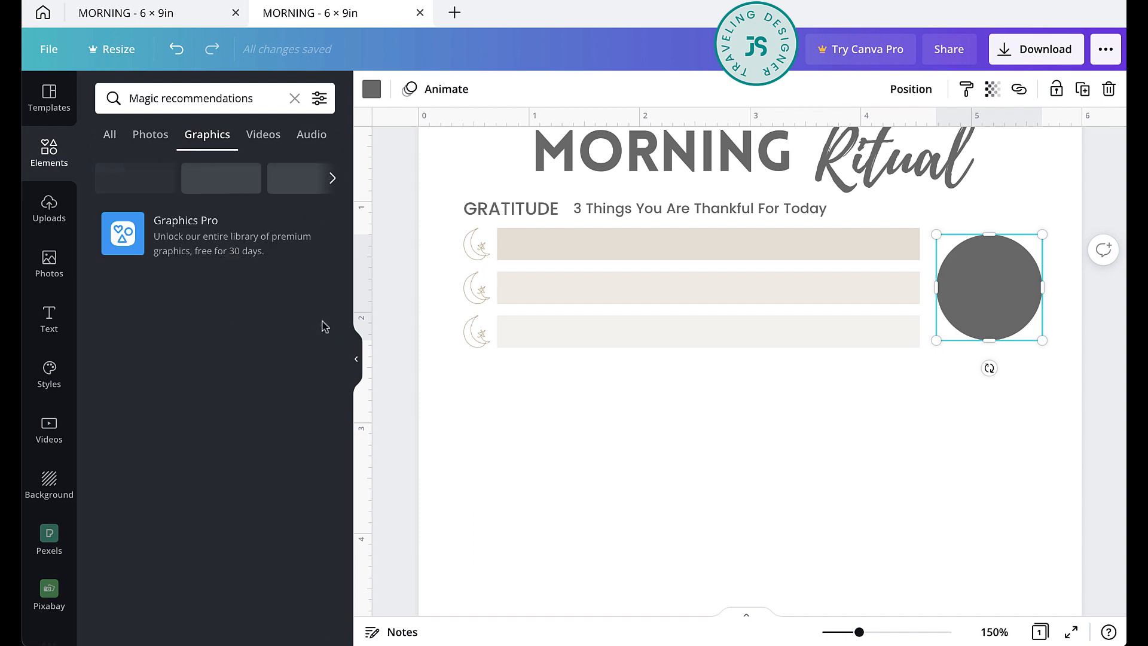
scroll(217, 486, "down", 5)
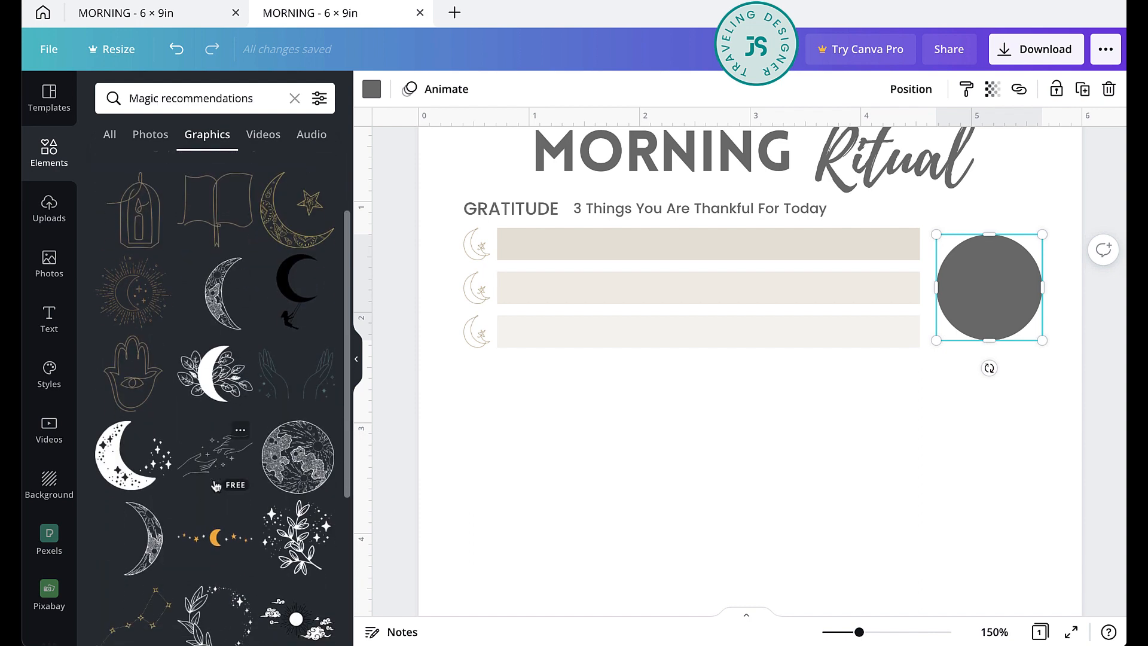
scroll(217, 485, "down", 3)
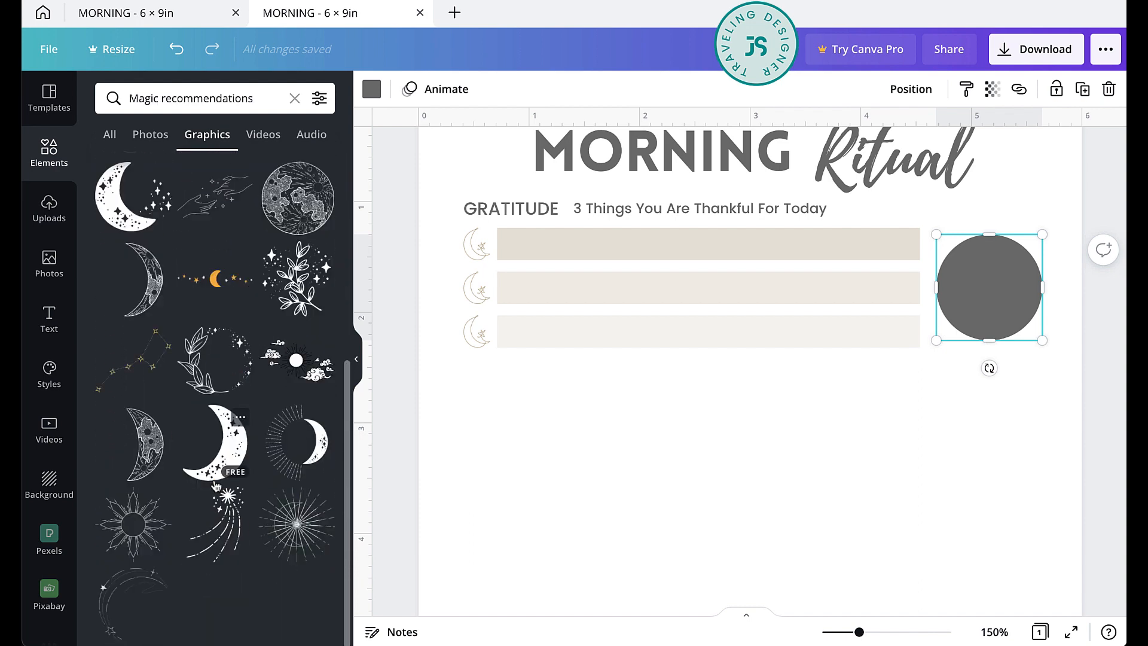
scroll(227, 461, "up", 6)
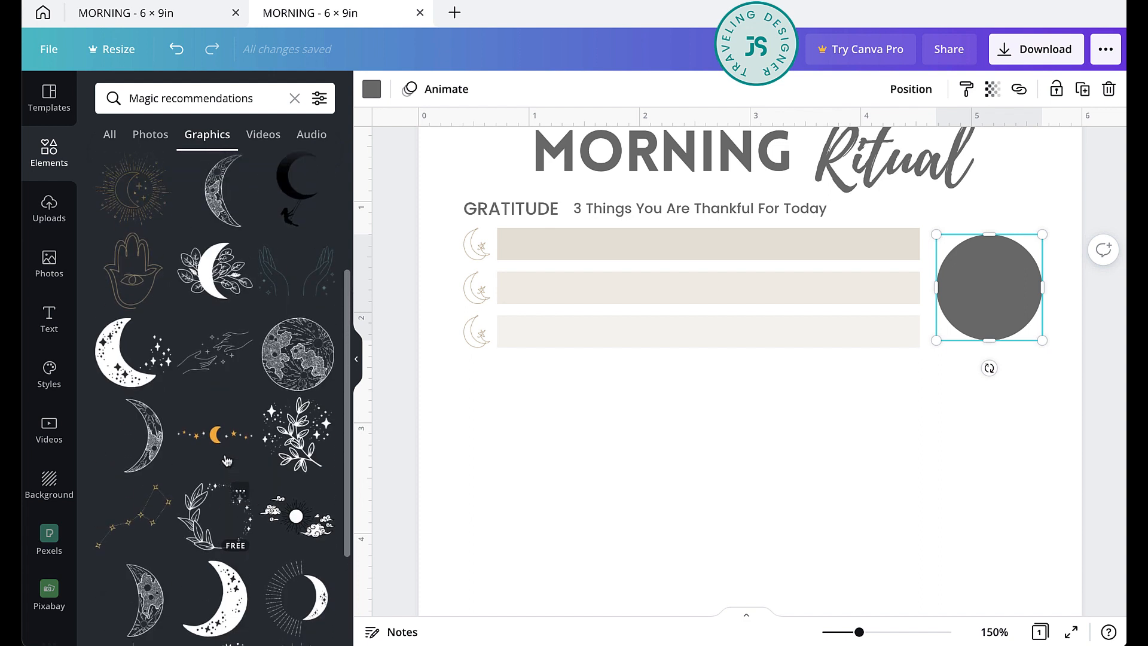
left_click_drag(297, 376, 750, 521)
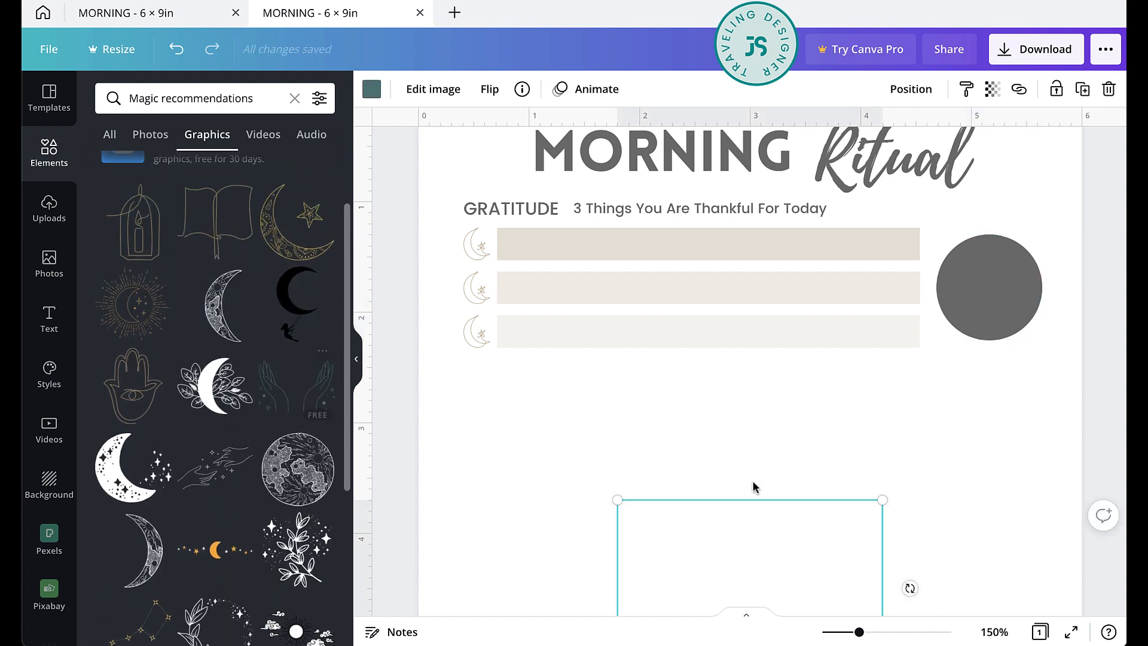
left_click_drag(827, 546, 795, 417)
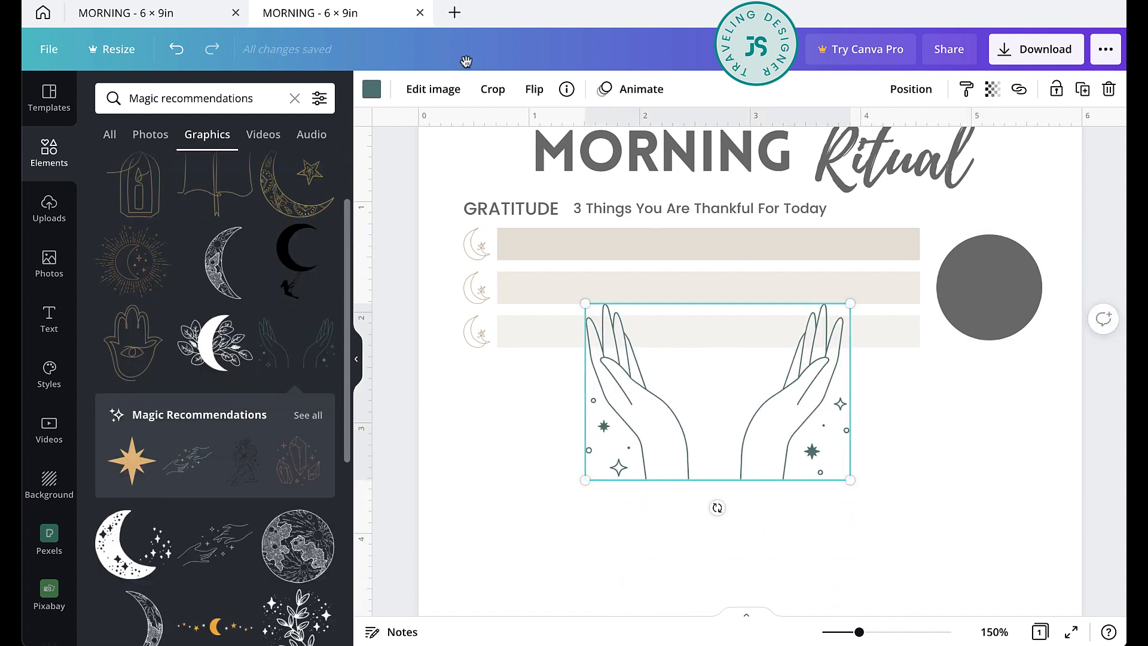
Recolor the hands graphic white, scale it to about 0.7 in wide and center it on the gray circle.
left_click(373, 91)
left_click(312, 343)
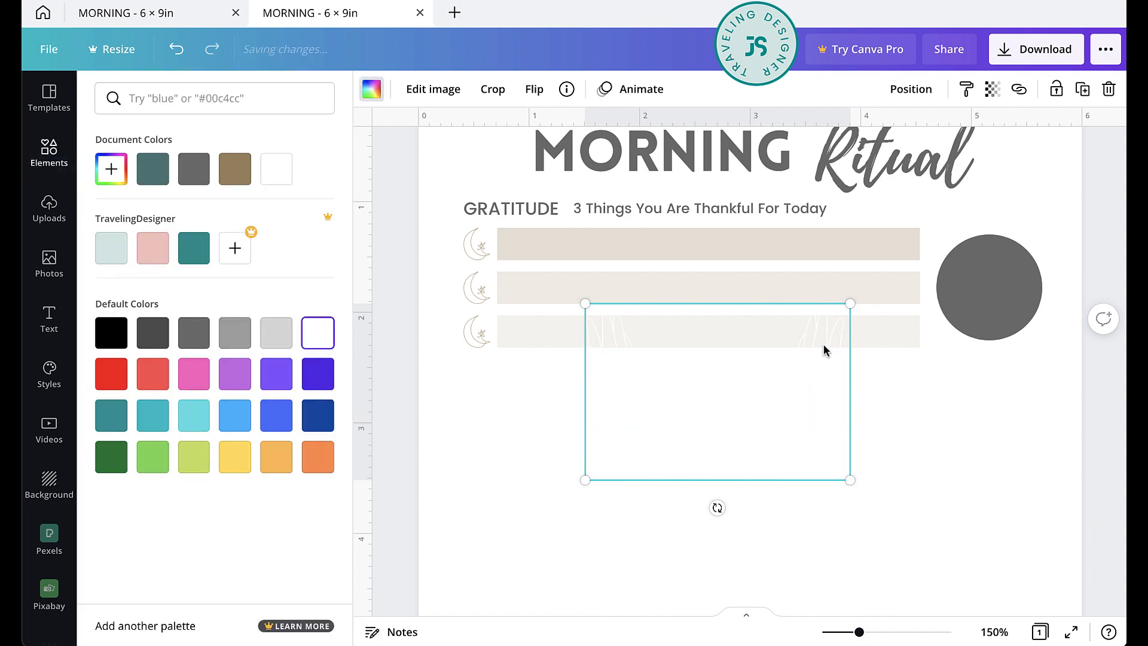
left_click_drag(849, 304, 999, 276)
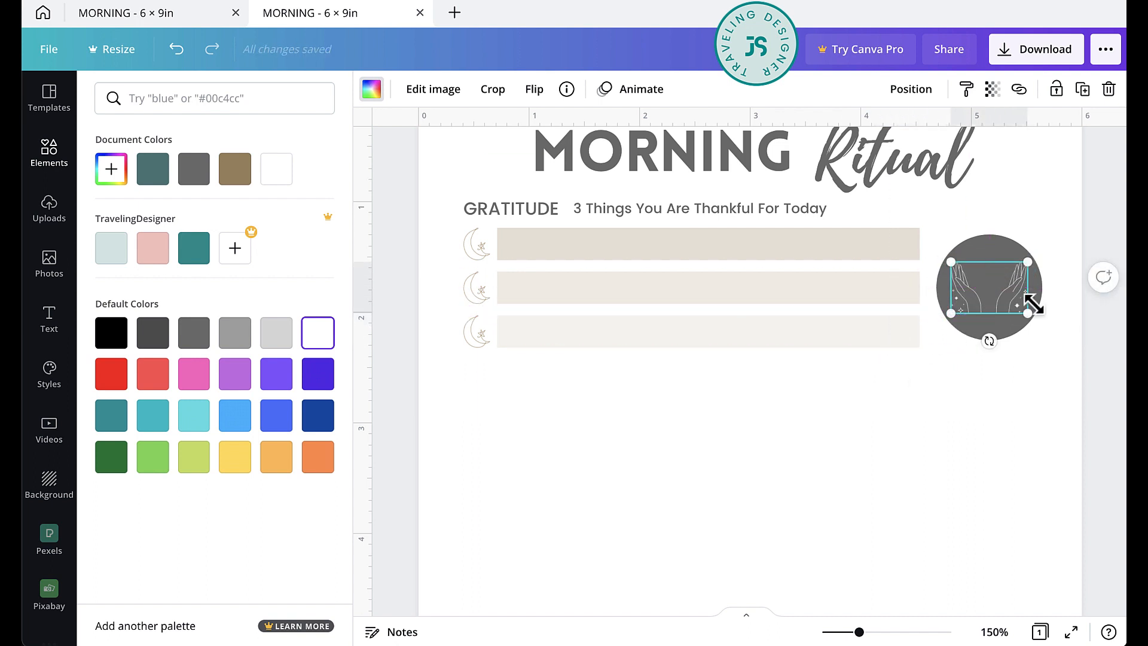
left_click(1043, 370)
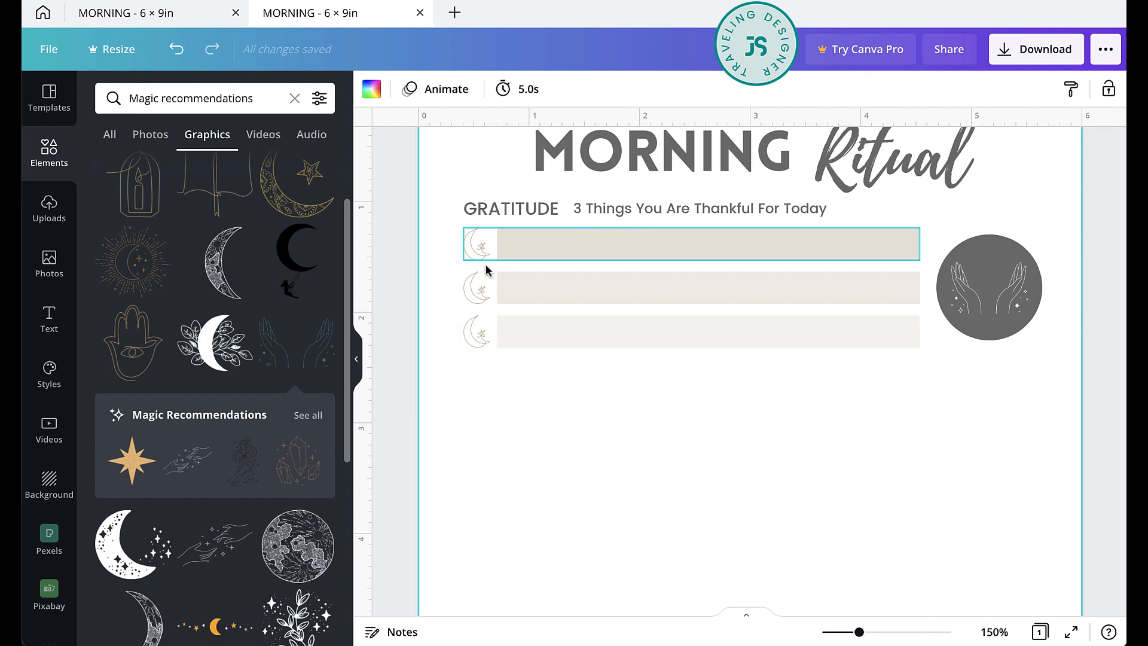
Duplicate the whole gratitude section directly below the original and group the copied circle with its hands.
left_click_drag(438, 205, 1076, 368)
key("ctrl+d")
left_click(942, 568)
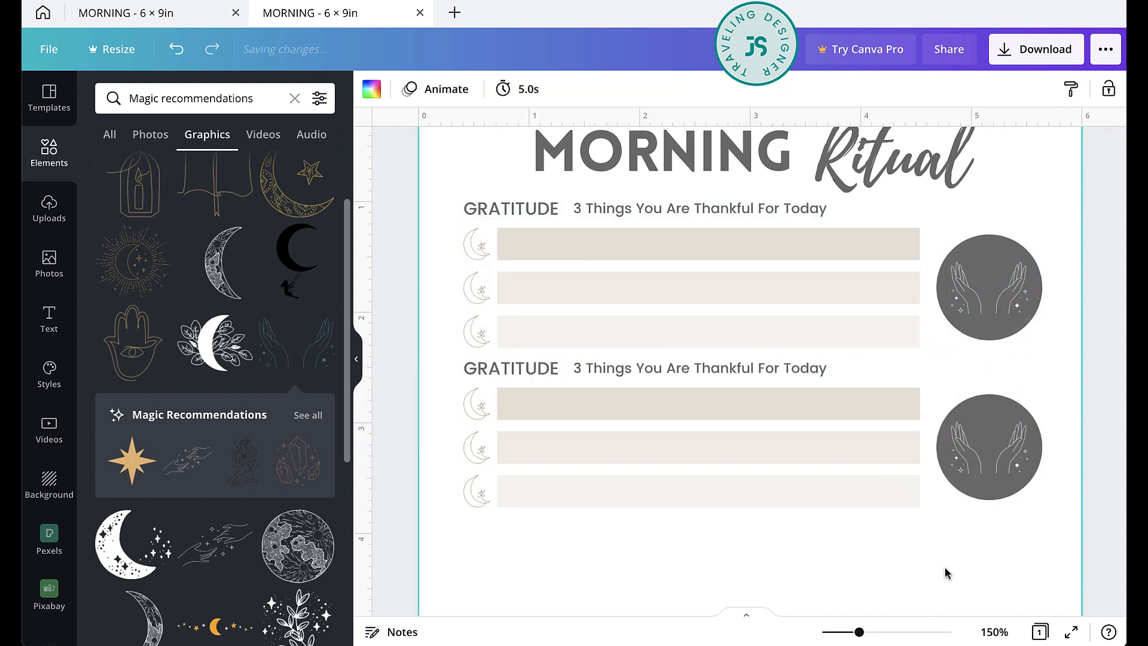
left_click(964, 480)
key("ctrl+g")
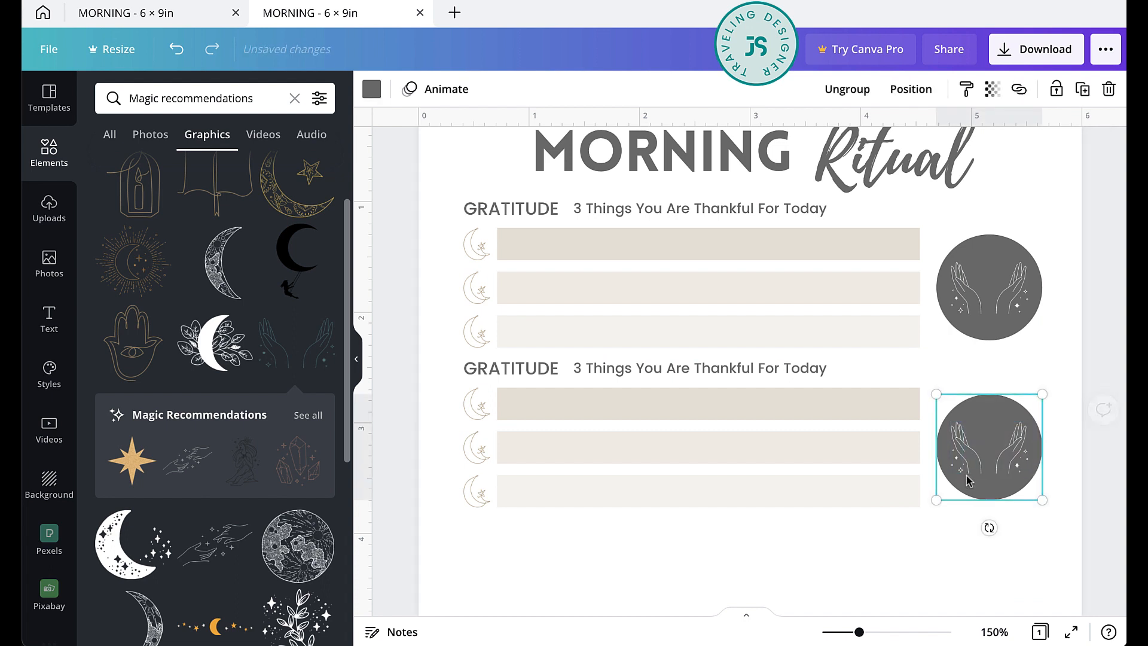
Mirror the copied section's layout, with the circle at the page's left margin and the headings and bars at its right margin.
left_click_drag(989, 457, 516, 585)
left_click_drag(947, 365, 485, 497)
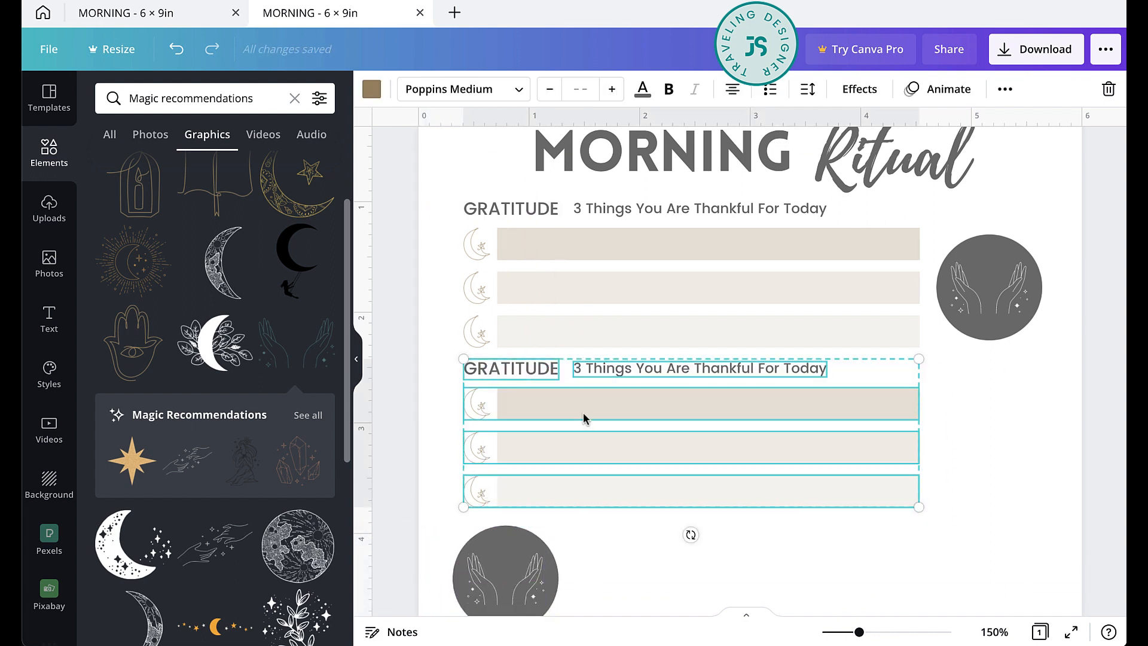
left_click_drag(584, 418, 697, 418)
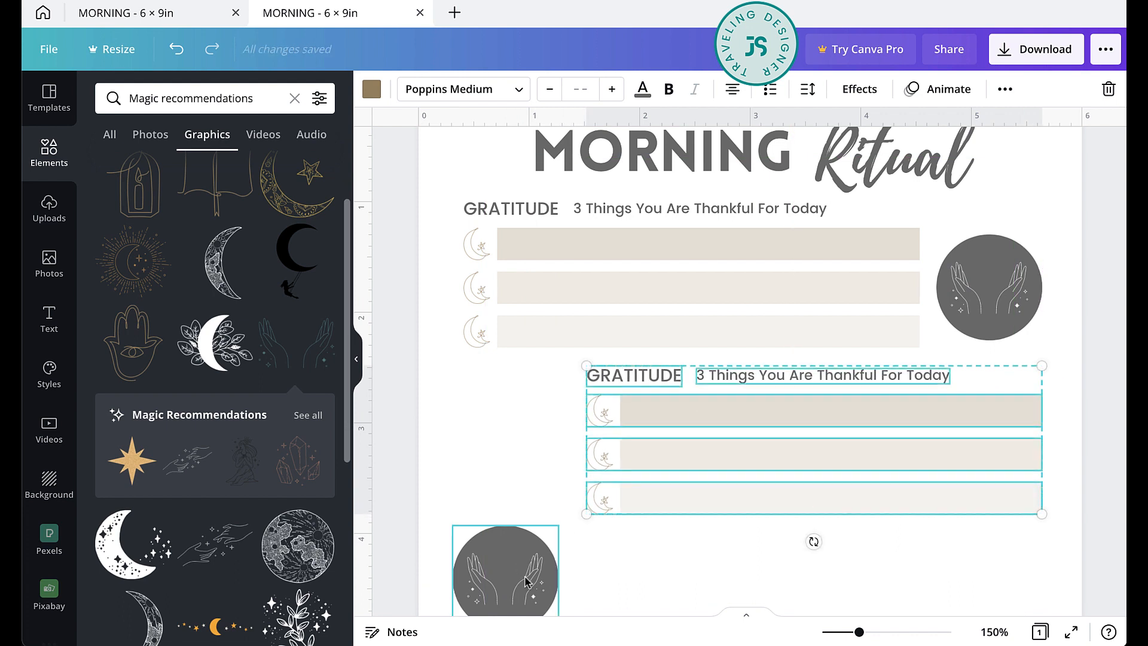
left_click_drag(525, 580, 545, 460)
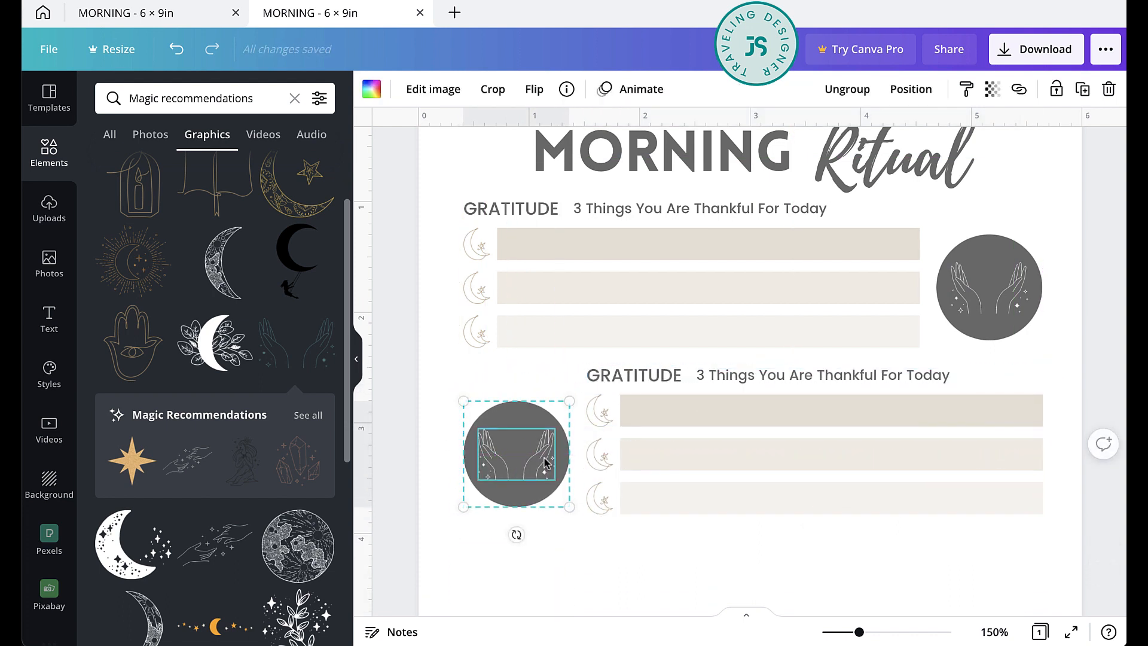
left_click(745, 565)
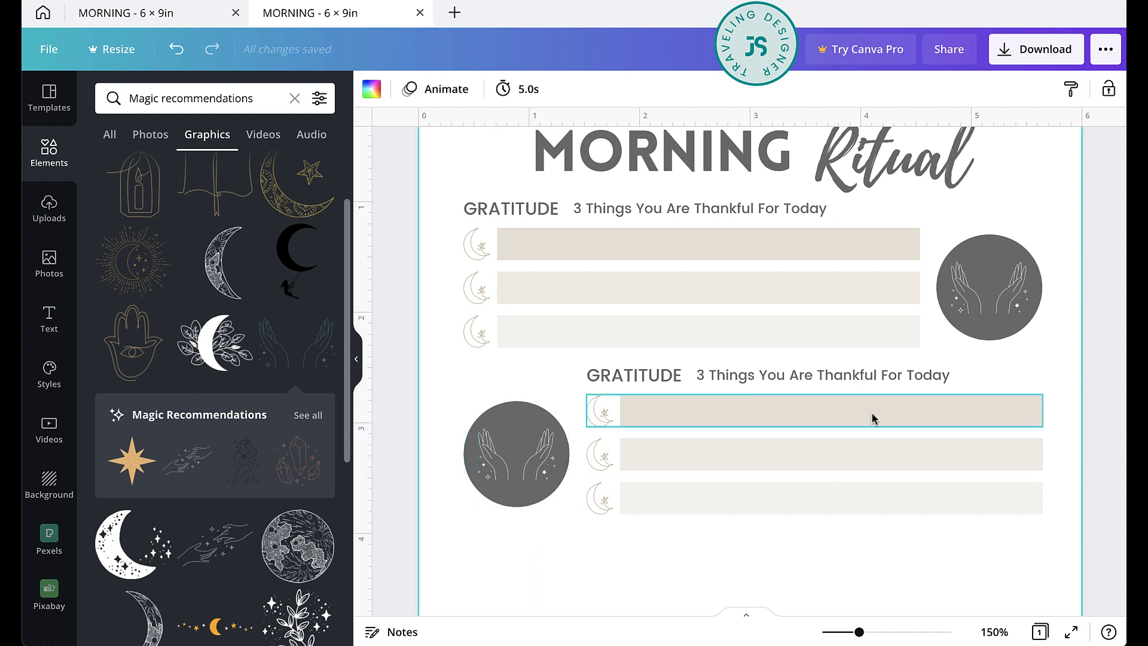
Replace the copied section's GRATITUDE heading with AFFIRMATION.
double_click(643, 375)
type("AFFI")
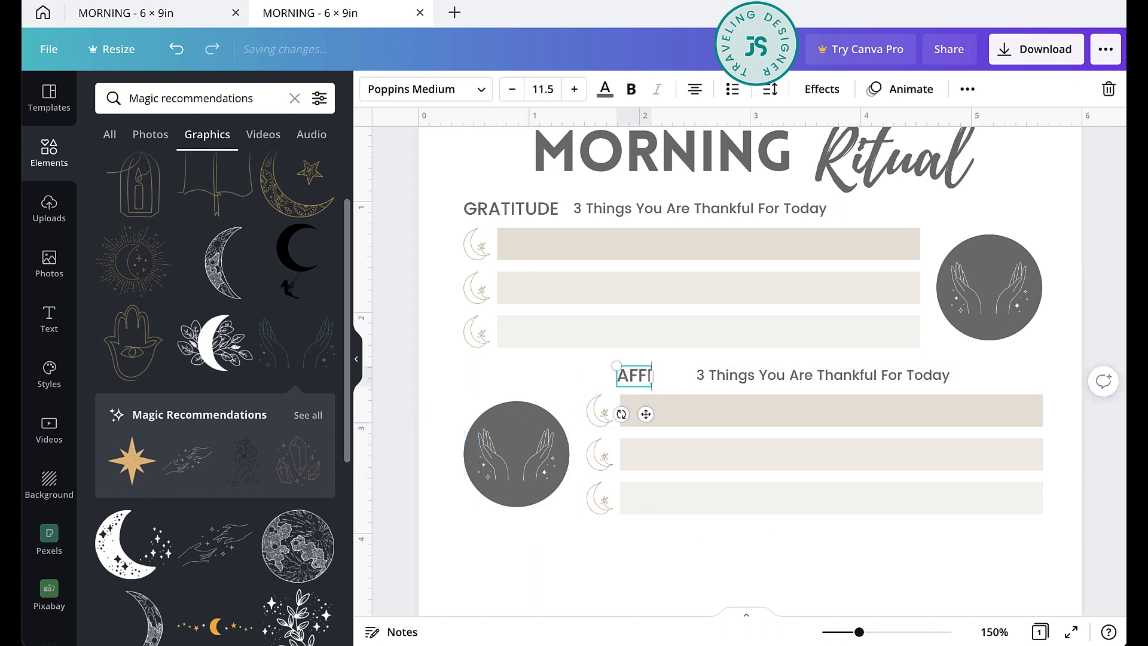
type("RMATION")
Change the copied section's subheading to "Positive Statements Declaring Your Goals" and shift it slightly away from the AFFIRMATION heading.
double_click(823, 375)
type("Pa")
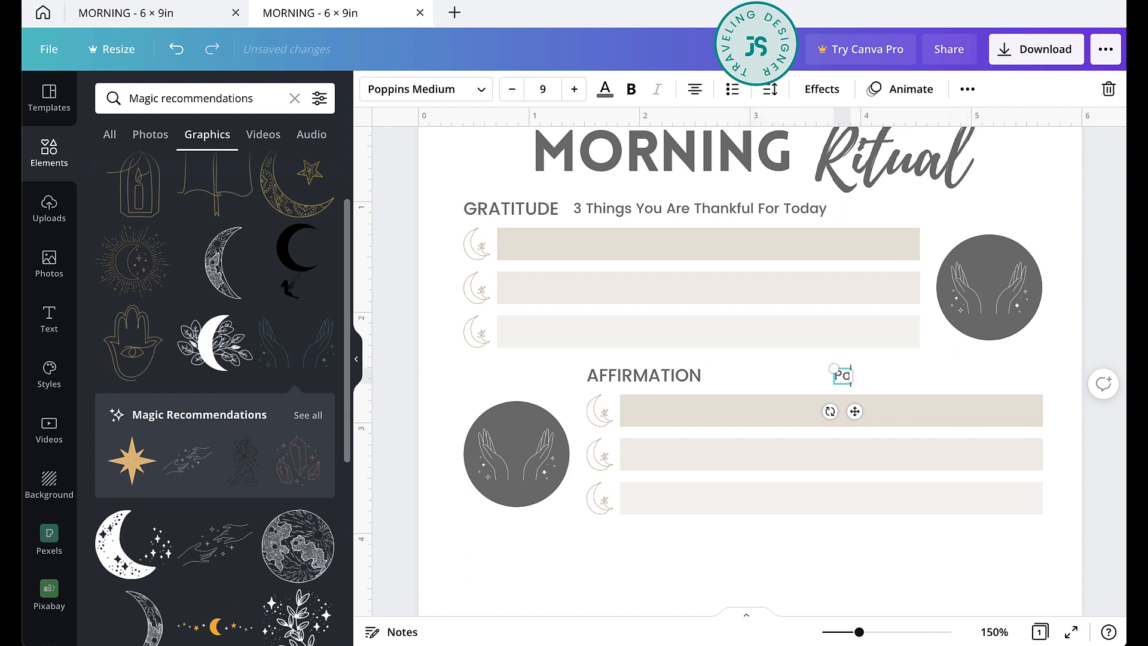
type("sitive State")
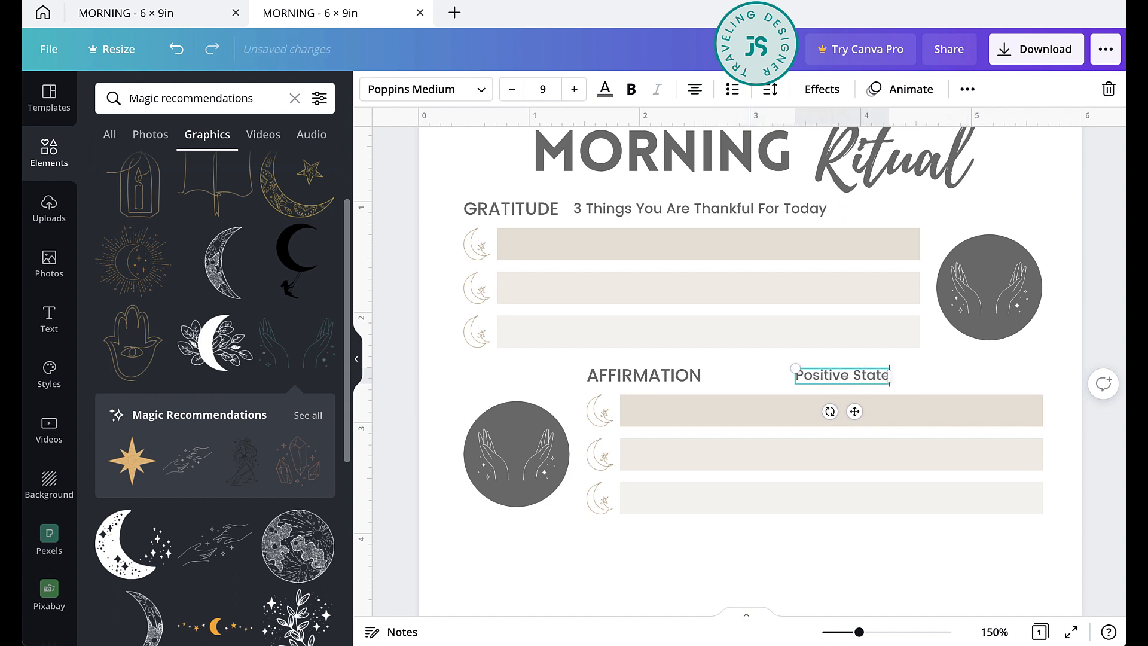
type("ments Declar")
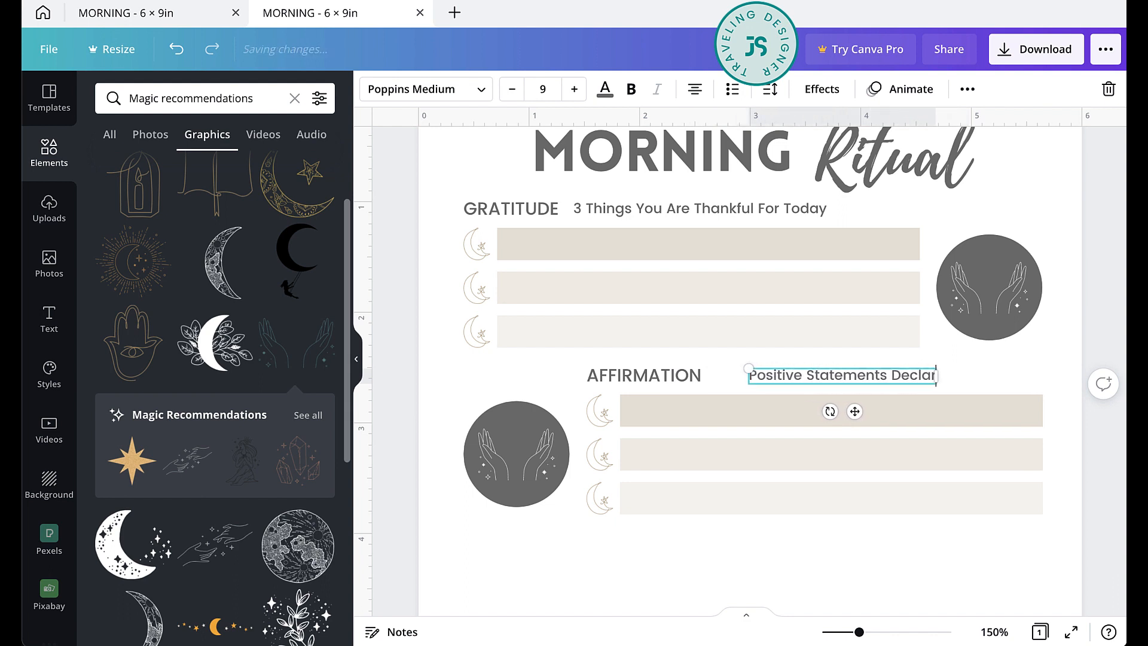
type("ing Your Goa")
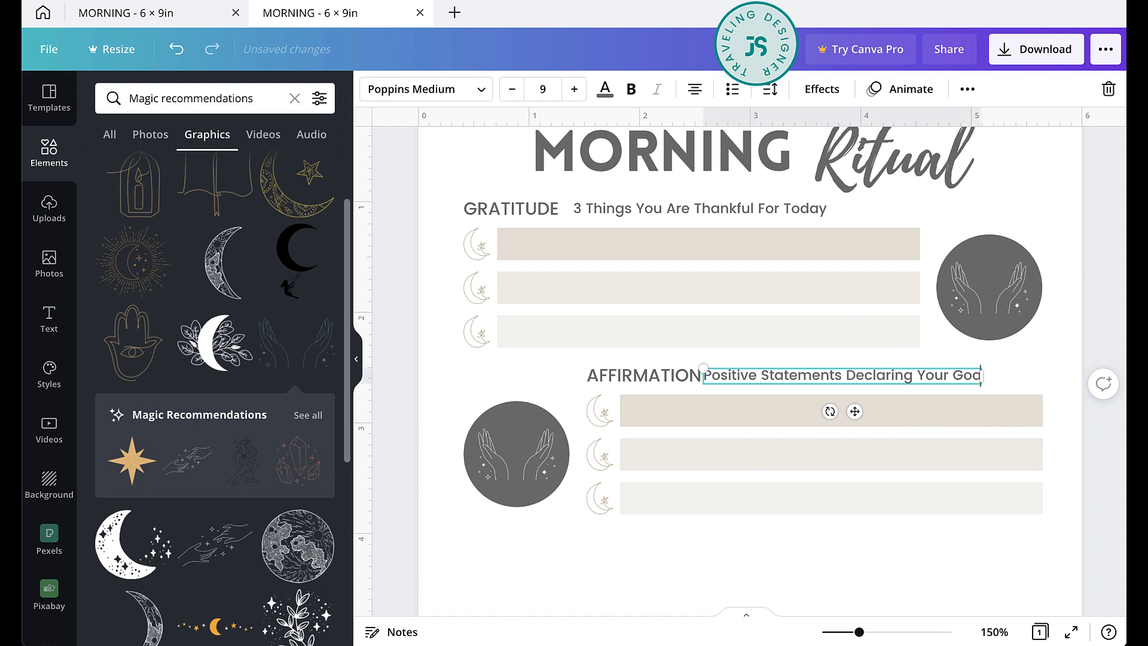
type("ls")
left_click(846, 408)
left_click_drag(836, 380, 845, 378)
left_click(775, 586)
Ungroup the circle and the hands graphic in the affirmation section.
scroll(775, 586, "down", 1)
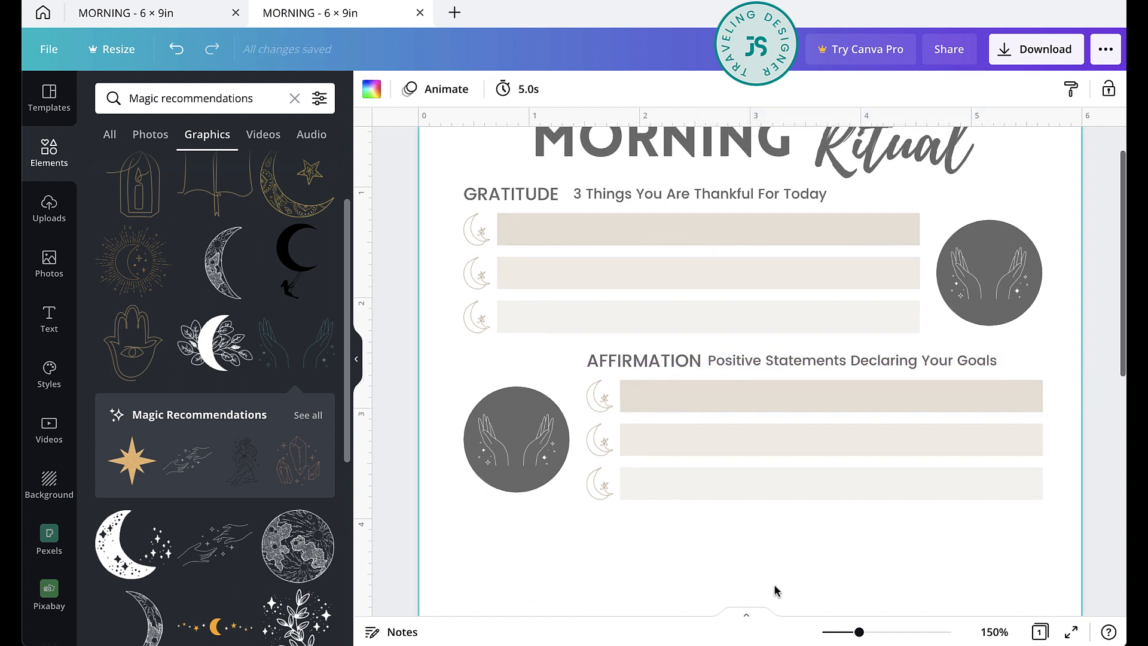
scroll(773, 584, "down", 2)
left_click(526, 299)
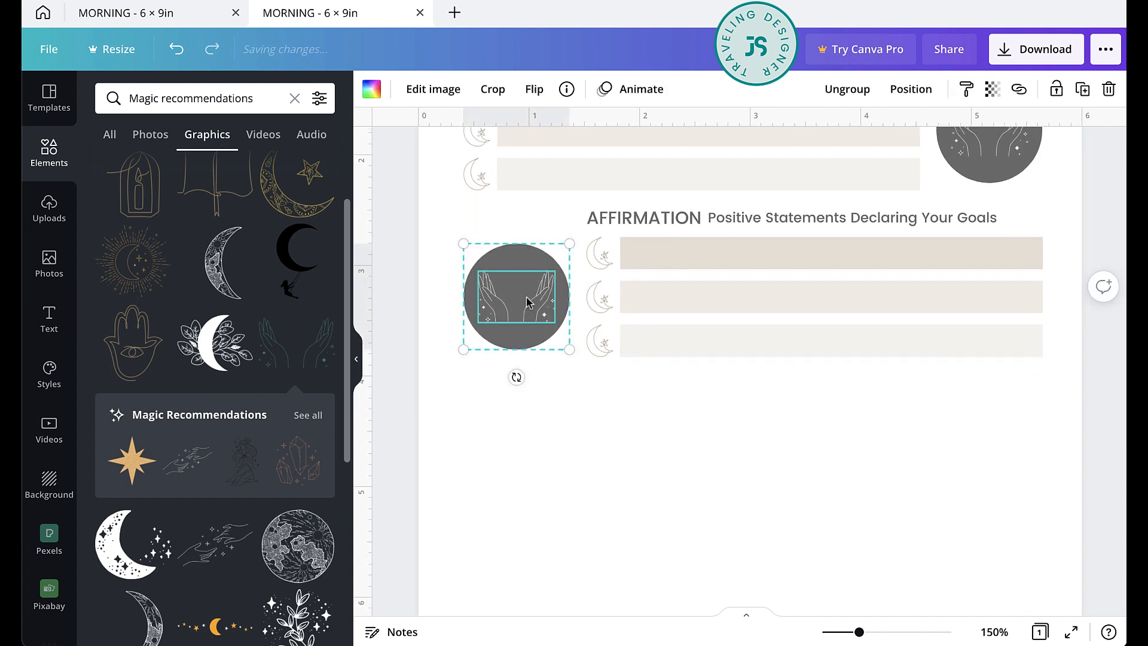
double_click(527, 298)
left_click(651, 458)
left_click(555, 310)
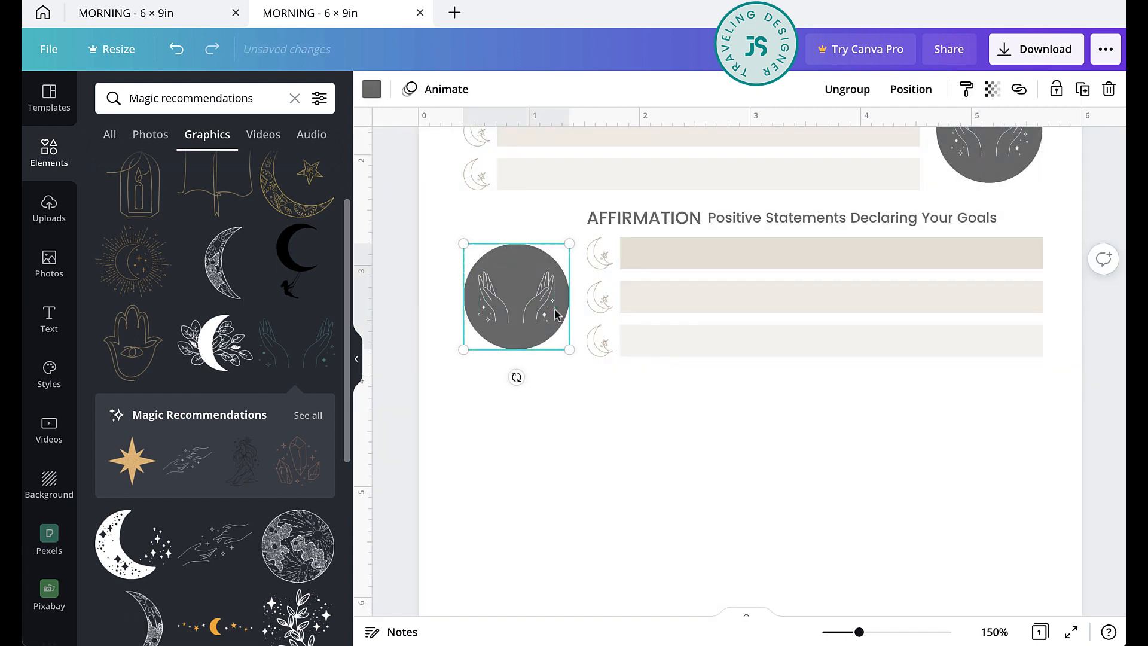
left_click(594, 449)
left_click(533, 307)
left_click(847, 88)
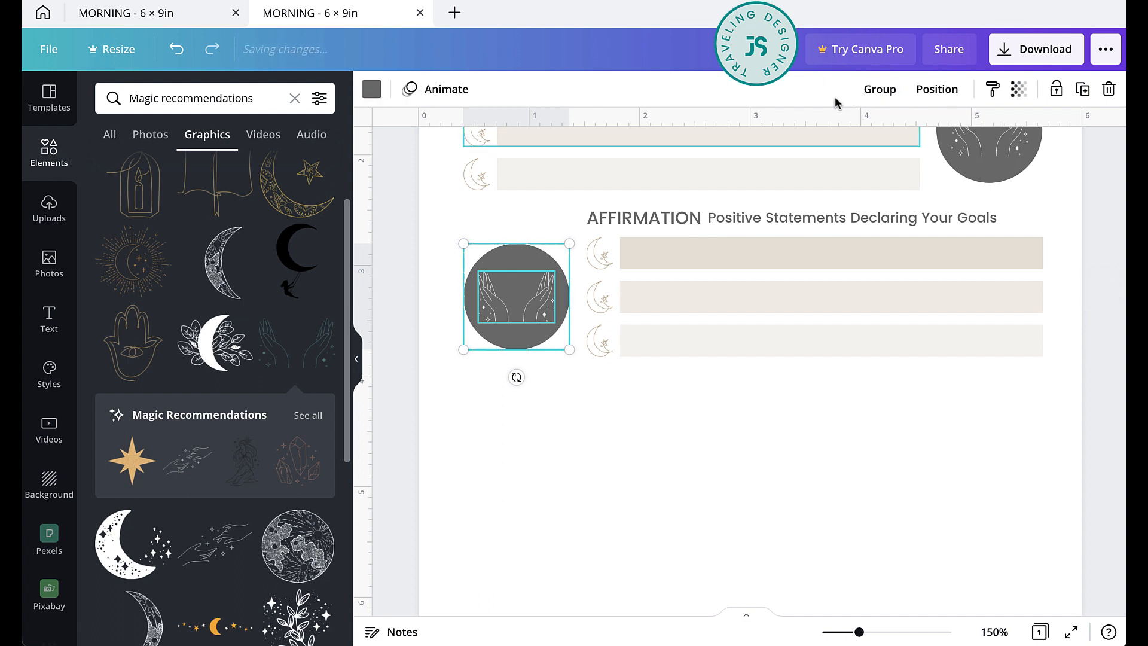
left_click(544, 418)
Add the solid crescent moon with scattered stars graphic to the page and delete the hands from the affirmation circle.
left_click(534, 316)
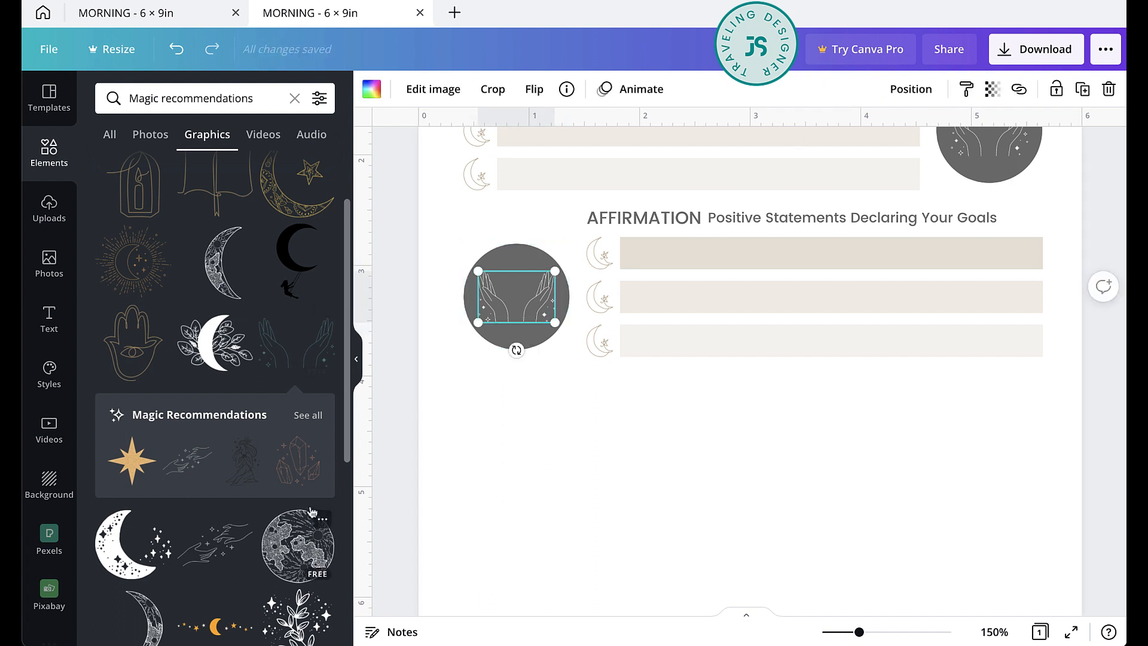
scroll(311, 511, "down", 3)
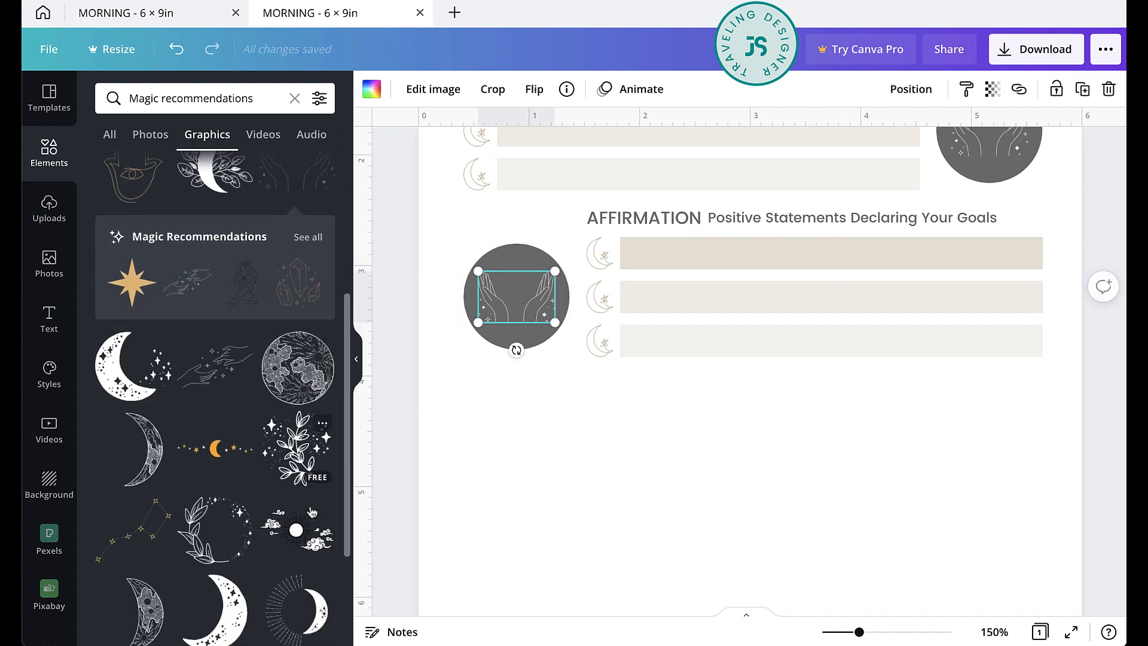
left_click(146, 374)
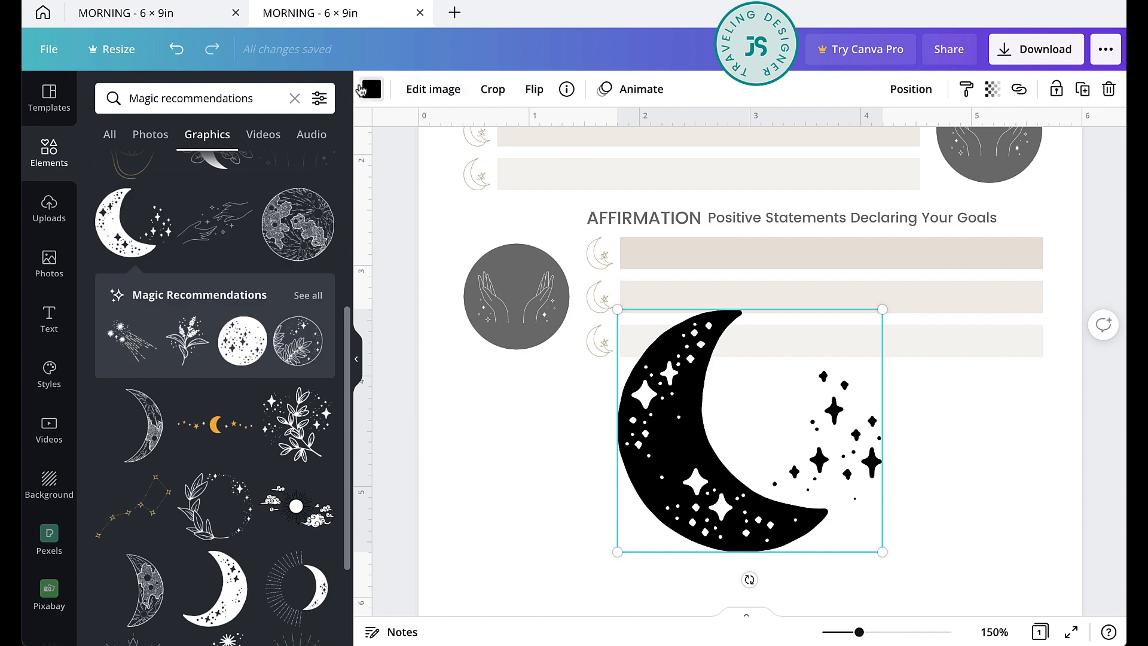
left_click(366, 89)
left_click(516, 299)
key("Delete")
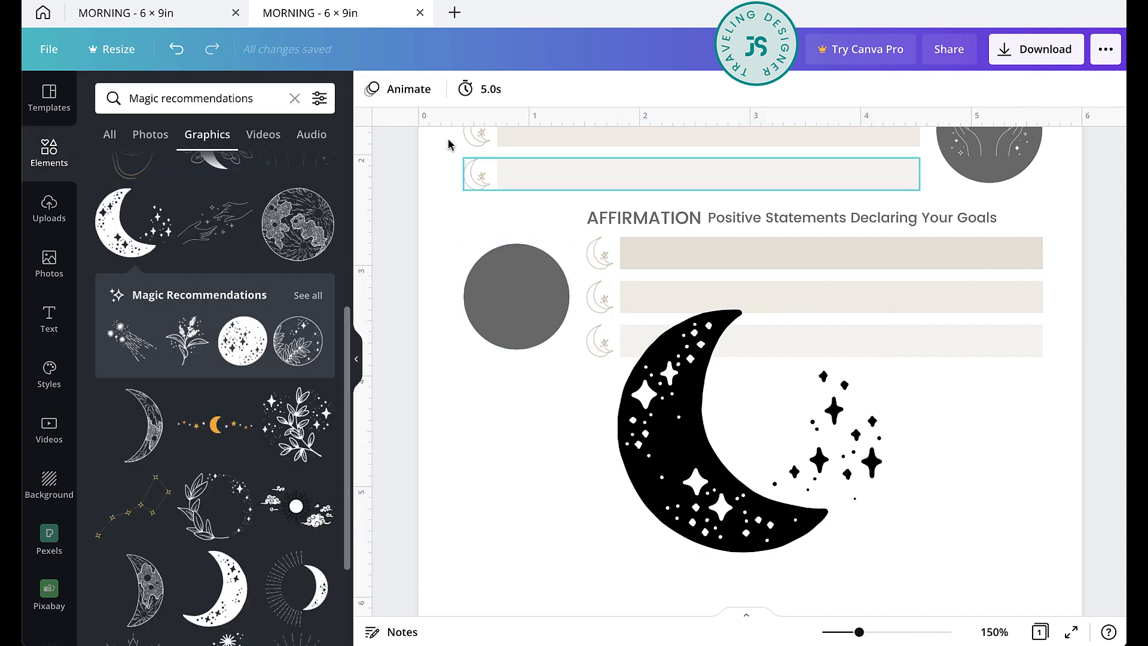
Recolor the crescent moon and stars graphic white and scale it down to about 0.7 in wide.
left_click(741, 427)
left_click(370, 86)
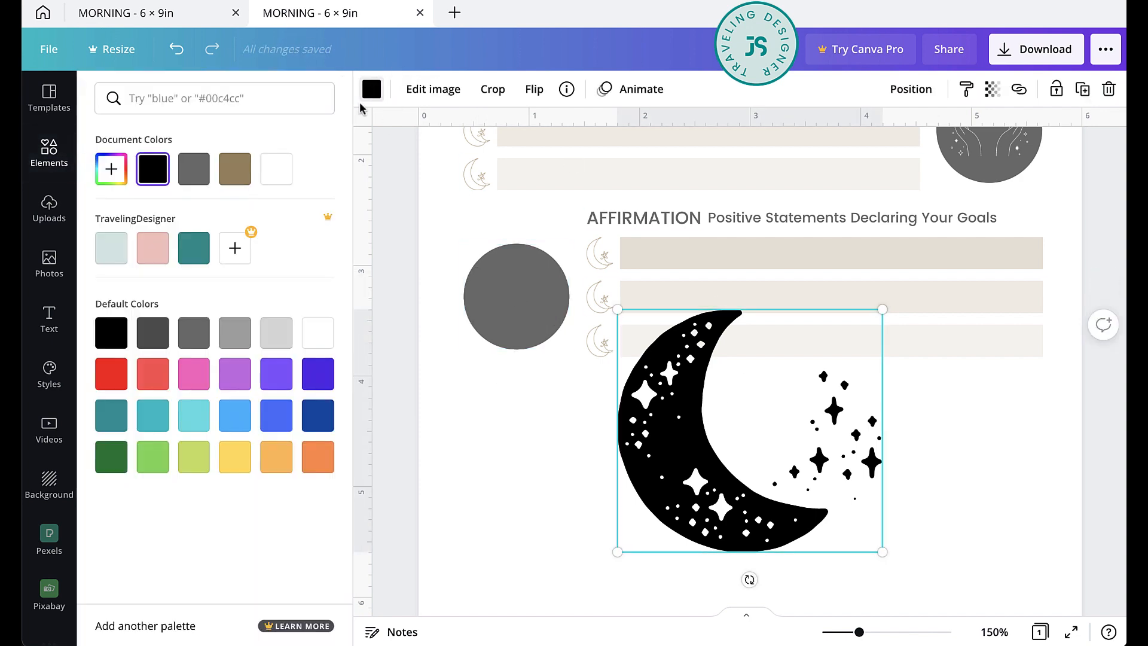
left_click(315, 333)
left_click_drag(881, 311, 679, 482)
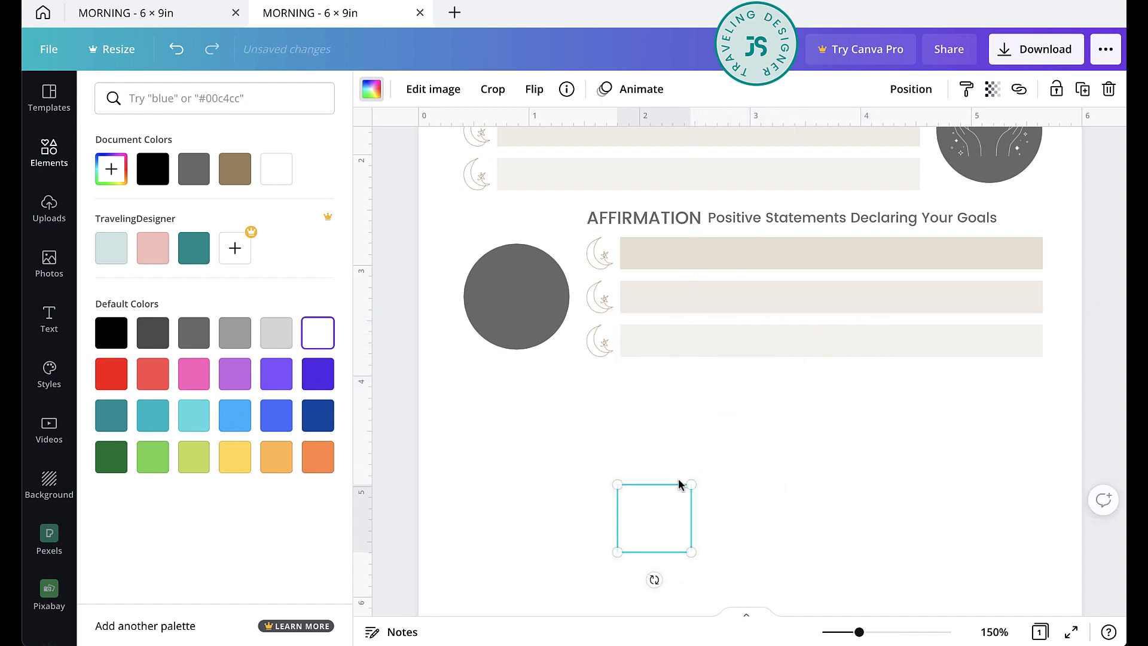
Place the white crescent moon and stars graphic in the middle of the affirmation section's dark circle.
left_click_drag(661, 527, 516, 331)
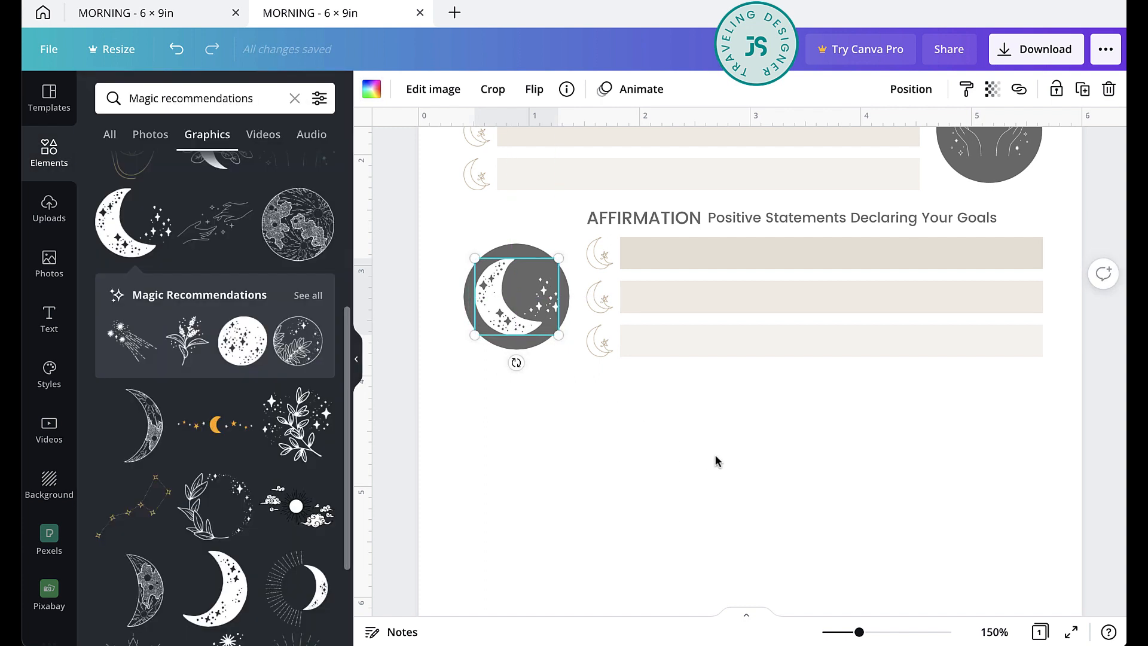
left_click(720, 461)
Duplicate the whole gratitude section, including headings, moon-bulleted bars and hands circle, directly below the affirmation section.
scroll(950, 479, "up", 3)
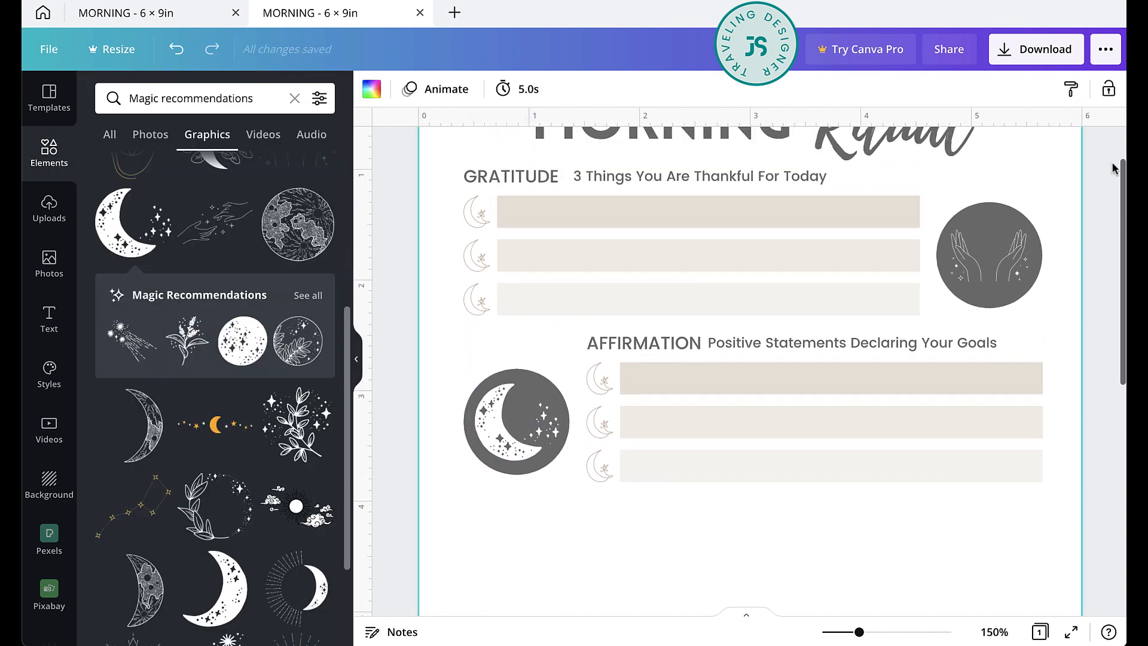
left_click_drag(1073, 185, 443, 315)
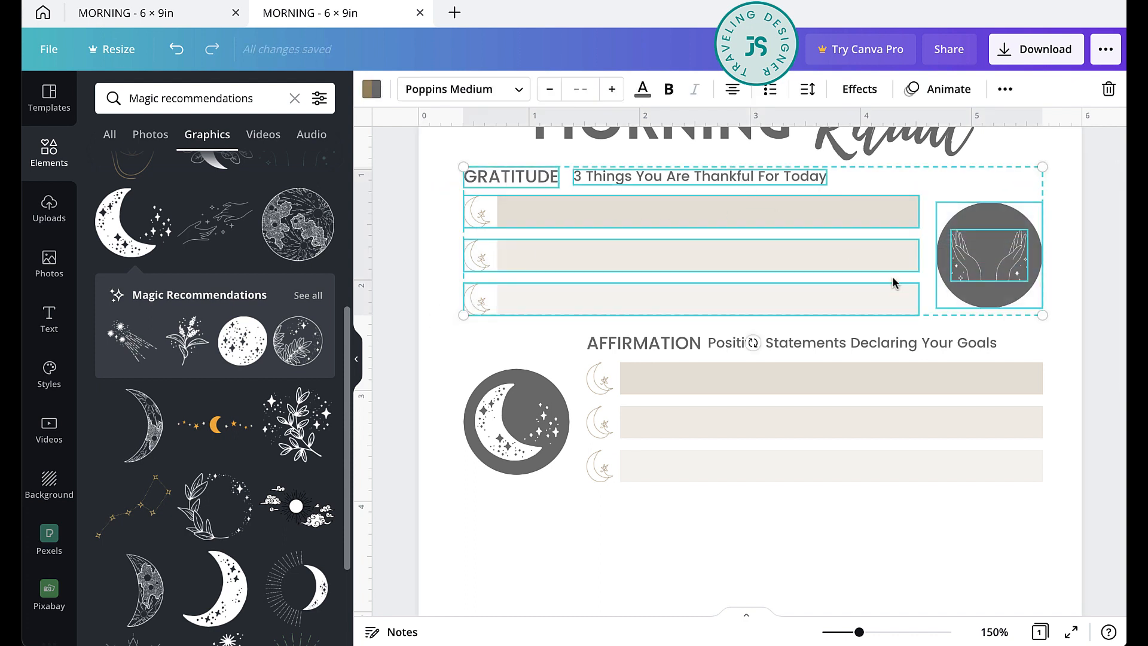
left_click_drag(512, 174, 514, 512, "alt")
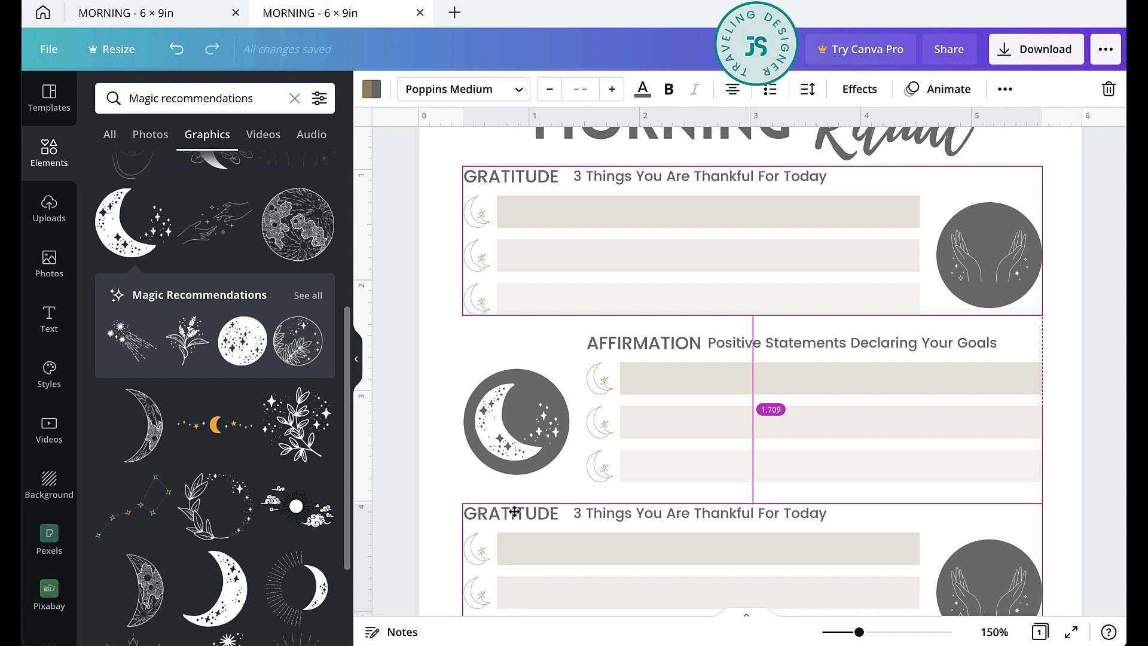
scroll(855, 454, "down", 5)
left_click(863, 456)
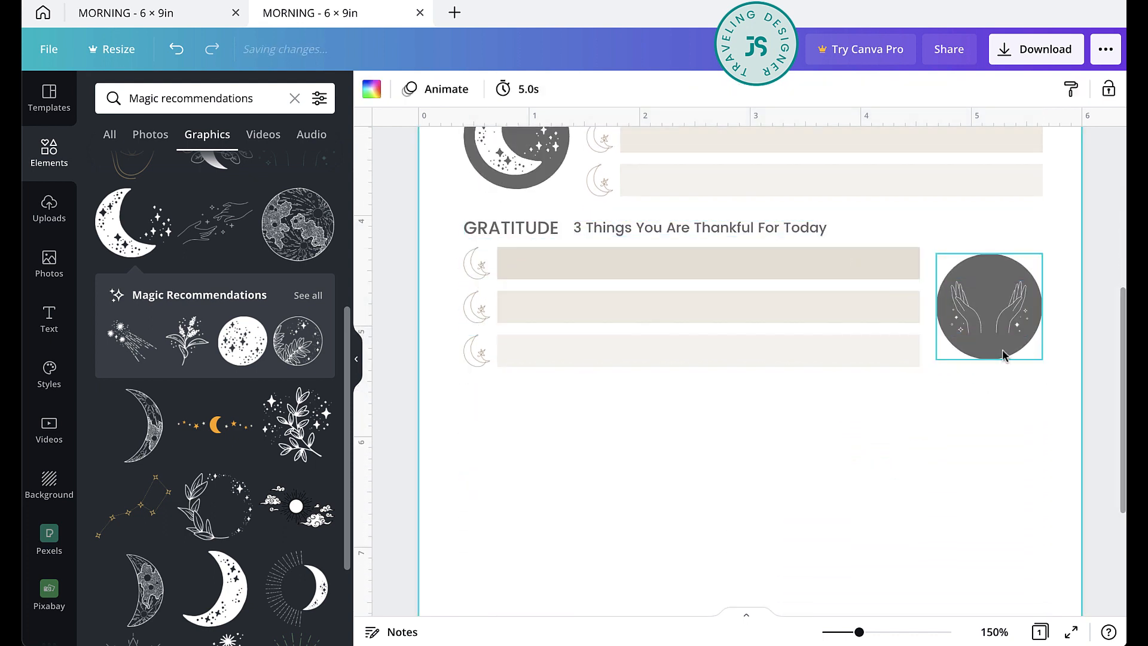
Delete the hands from the copied section's circle, add the shooting star graphic and scale it down to about 1 in wide.
left_click(1002, 349)
key("Delete")
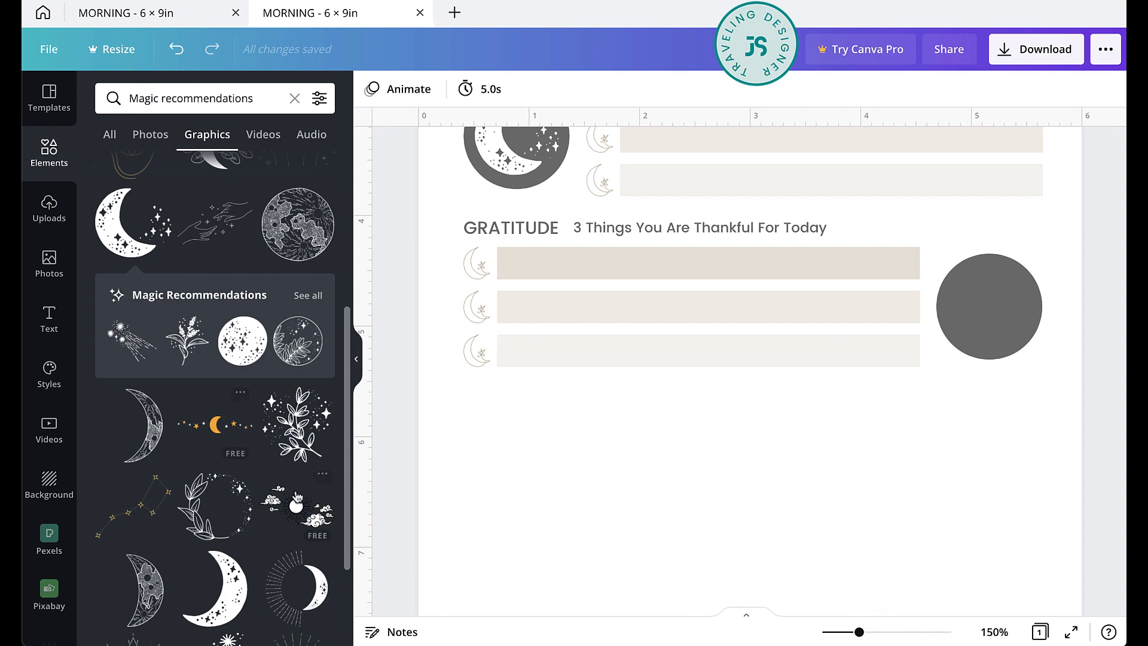
scroll(297, 500, "down", 5)
left_click(216, 505)
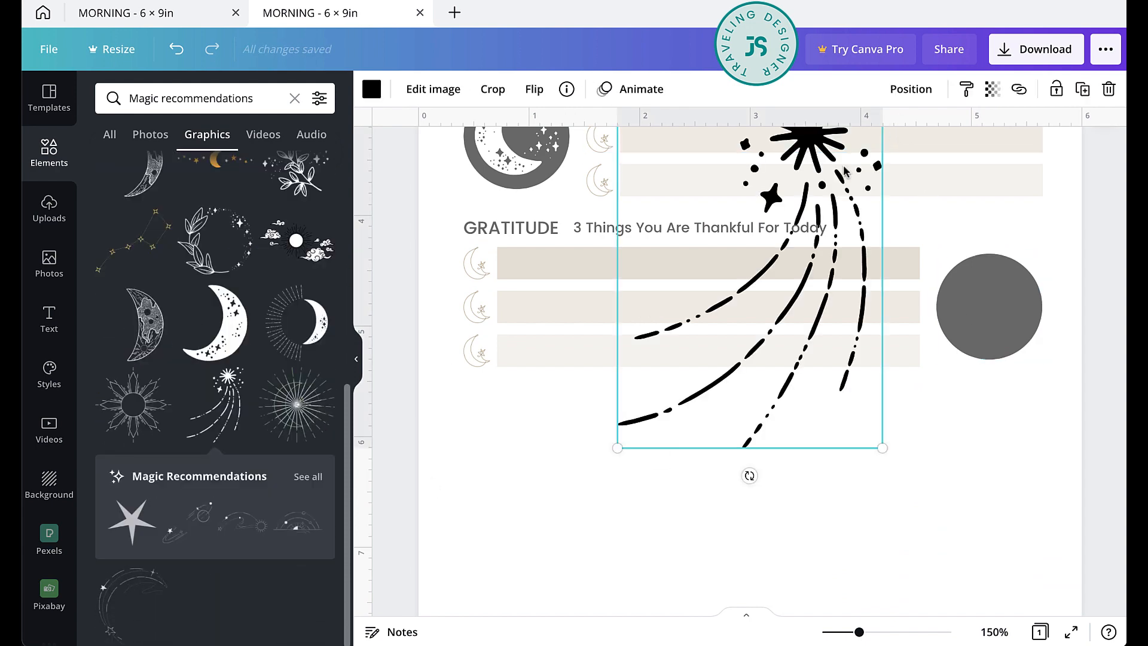
left_click_drag(618, 444, 774, 238)
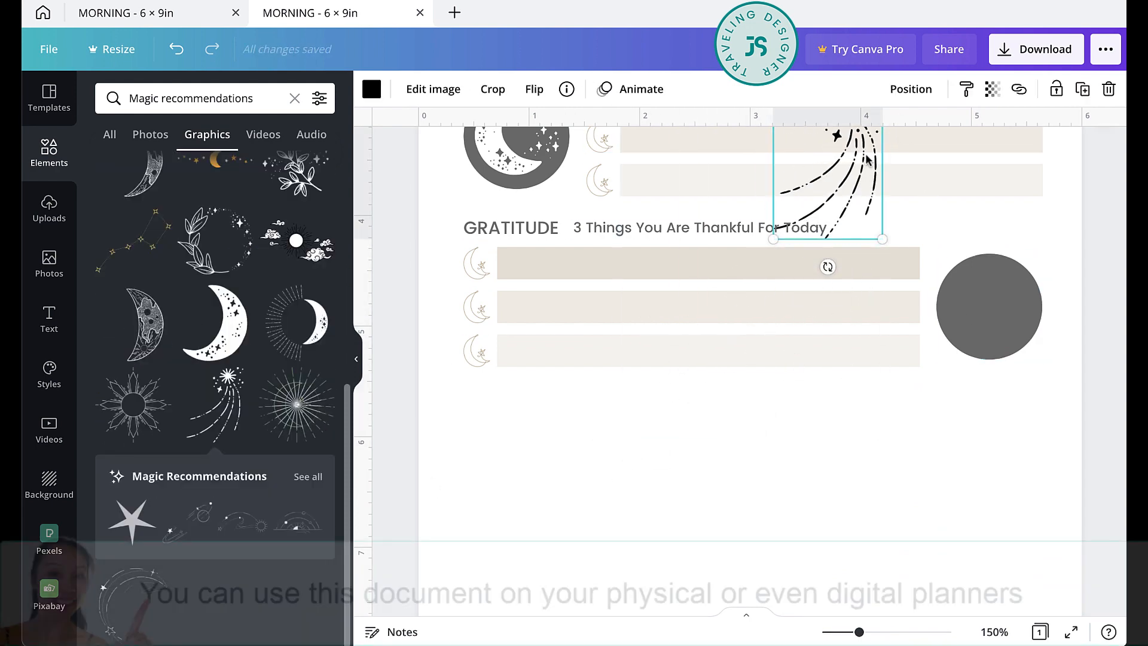
Recolor the shooting star graphic white, move it onto the copied section's circle and shrink it to about 0.7 in wide.
left_click_drag(863, 176, 1001, 304)
left_click(371, 89)
left_click(318, 332)
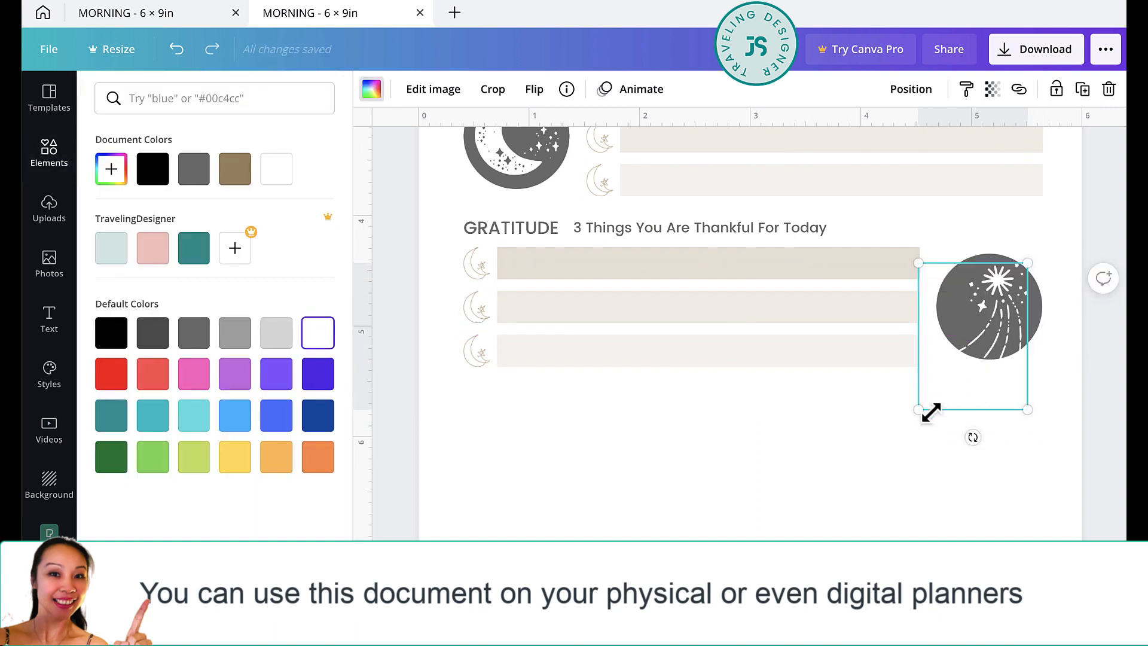
left_click_drag(919, 408, 954, 357)
left_click(833, 397)
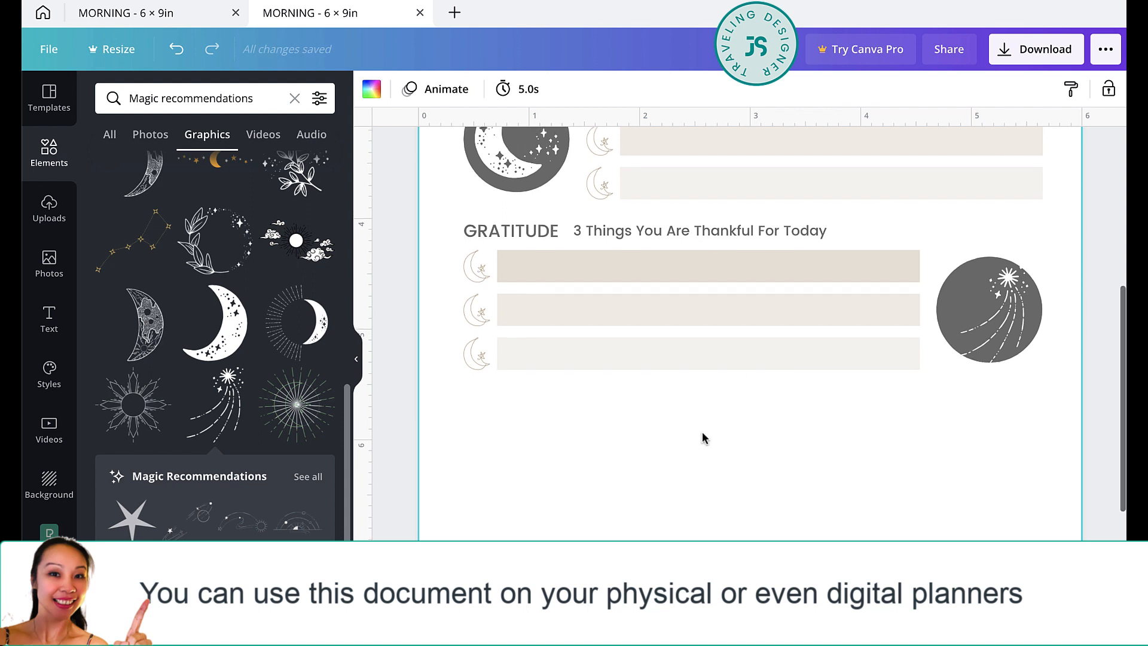
Change the copied section's GRATITUDE heading below the affirmation section to "INTENTIONS".
scroll(704, 438, "up", 2)
left_click(550, 350)
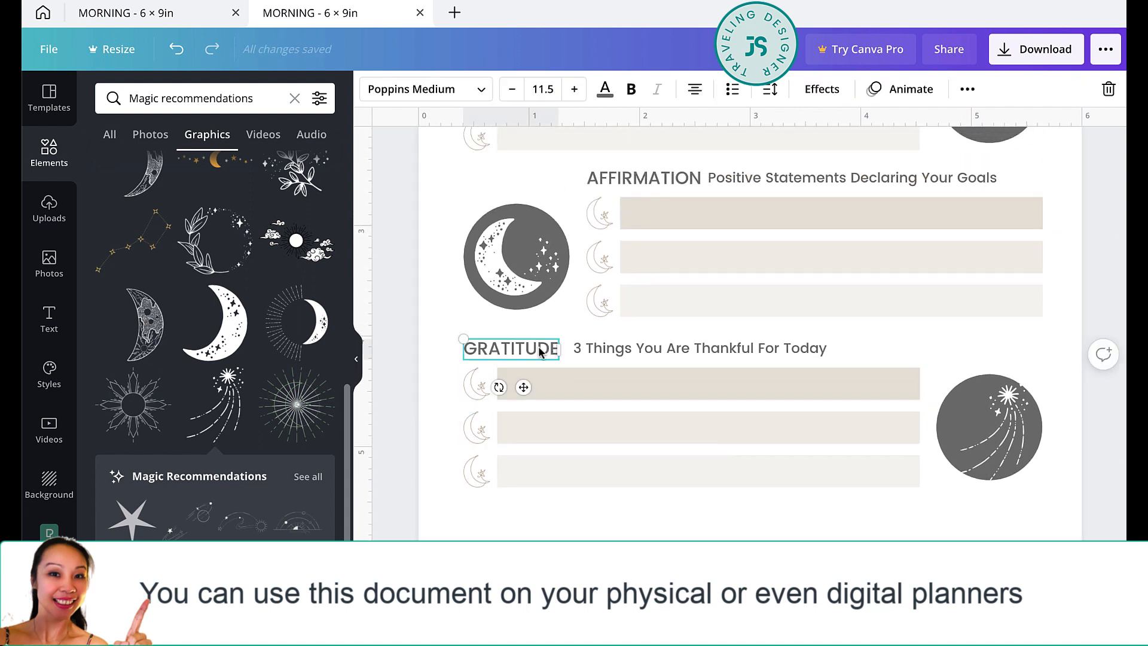
double_click(541, 349)
type("INTENTIONS")
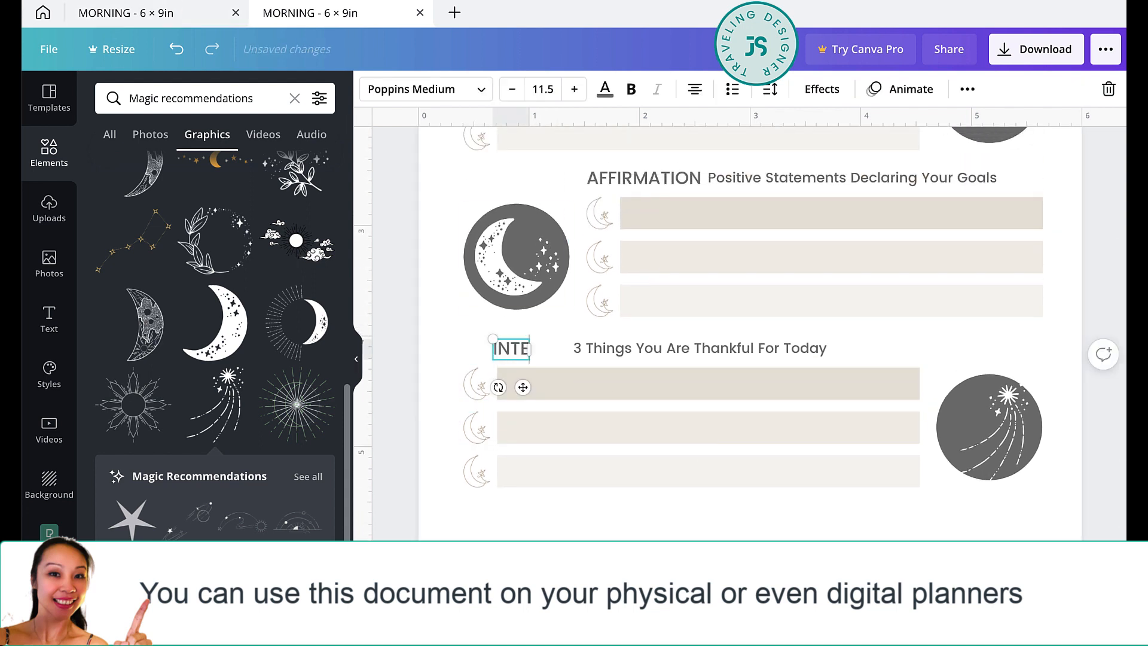
Change the INTENTIONS section's subheading to "3 Things You Would Like To Manifest" and align the heading with the left edge of the bullets.
left_click(623, 348)
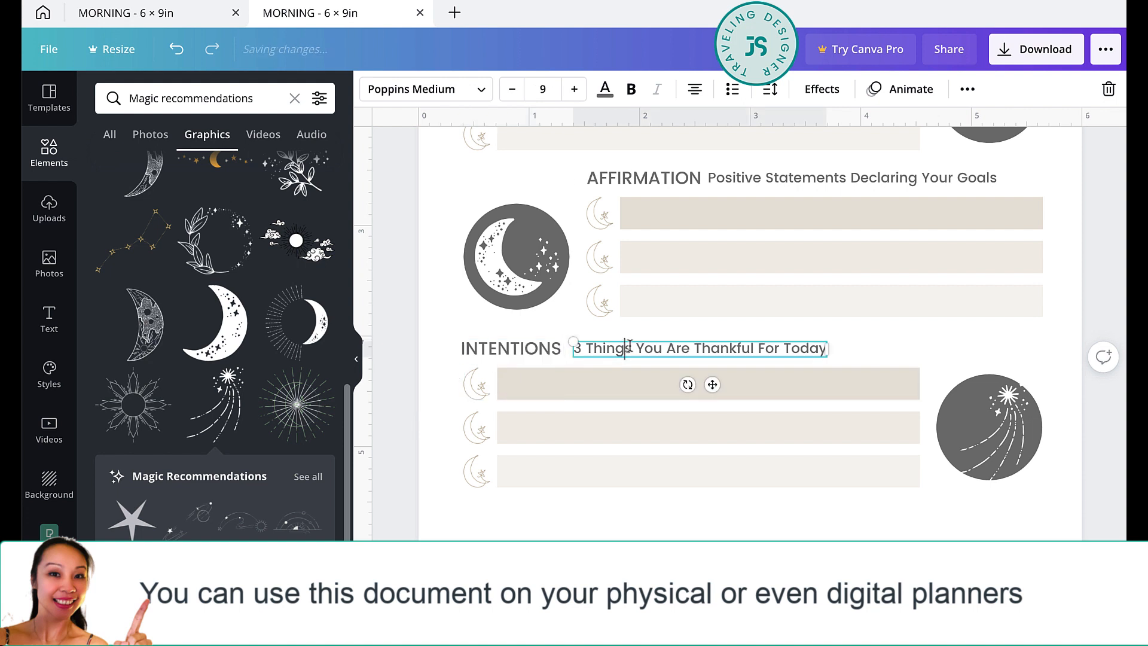
left_click_drag(668, 349, 846, 352)
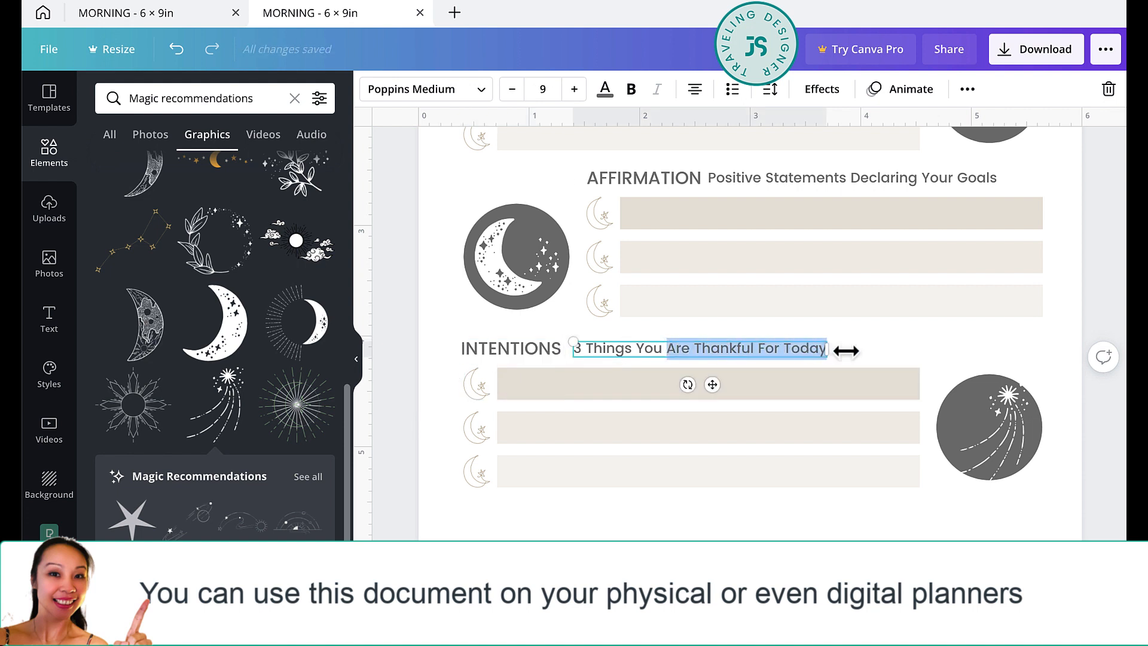
type("Would Like")
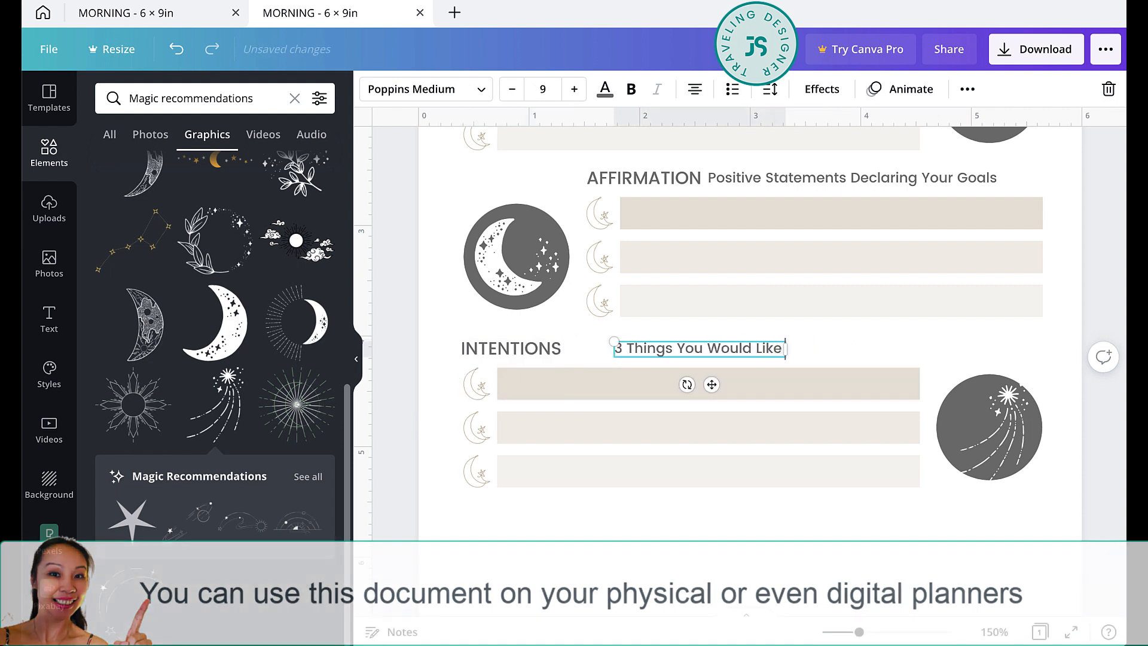
type(" To Manifest")
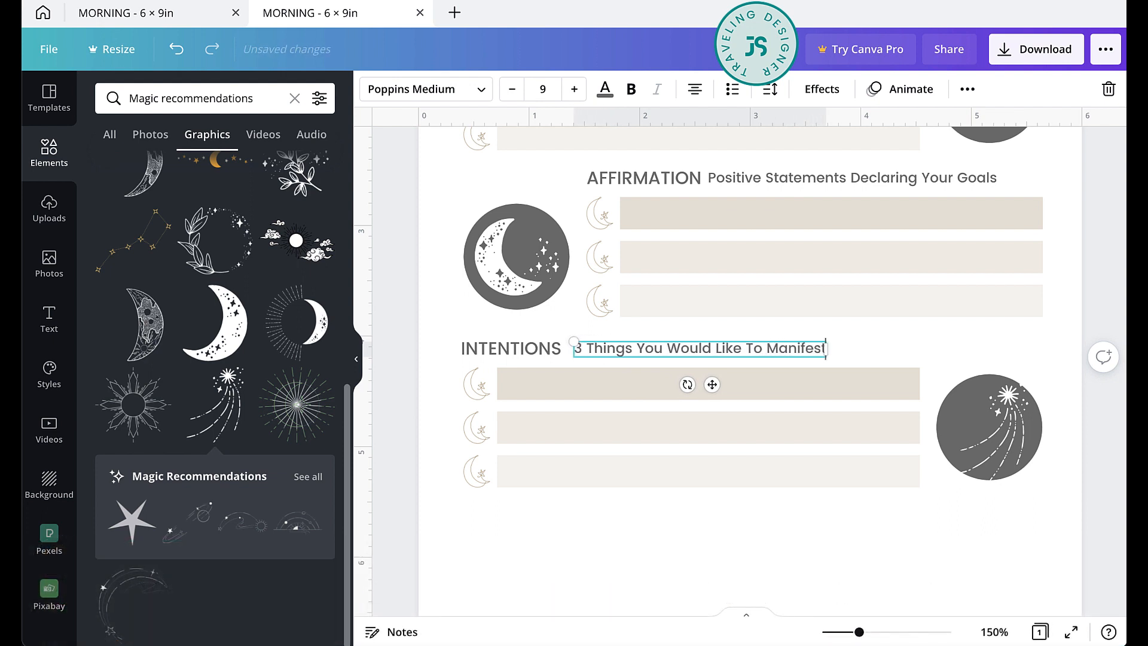
left_click_drag(502, 354, 508, 355)
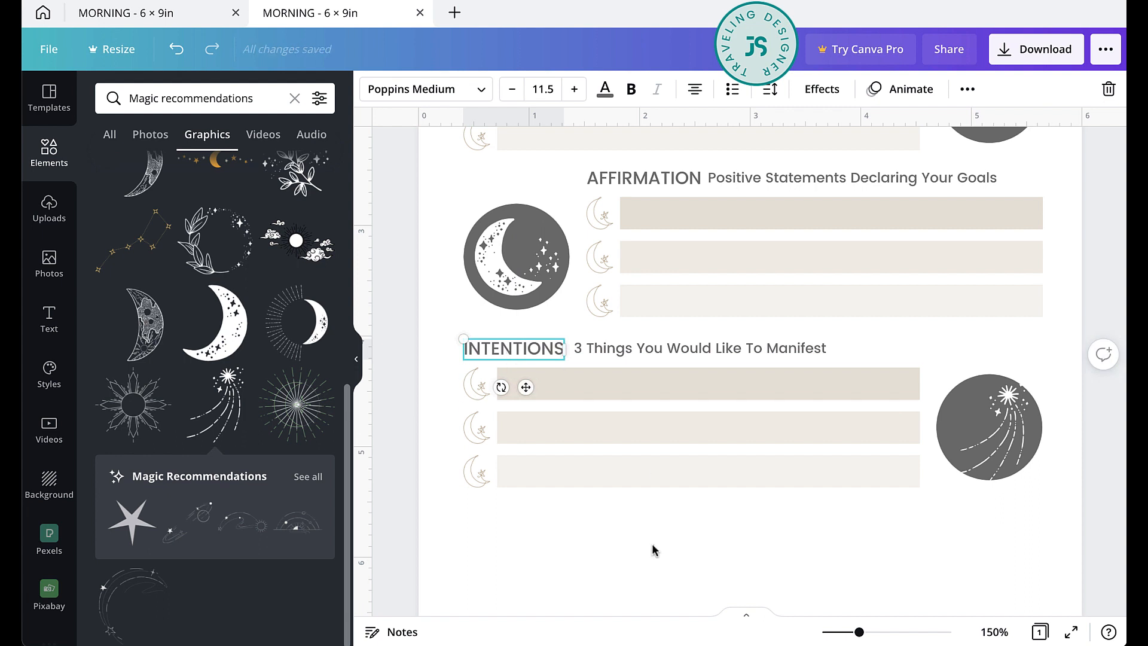
left_click(652, 544)
Duplicate the INTENTIONS heading and its three moon-bulleted bars, without subheading or circle, directly below that section.
scroll(652, 544, "down", 3)
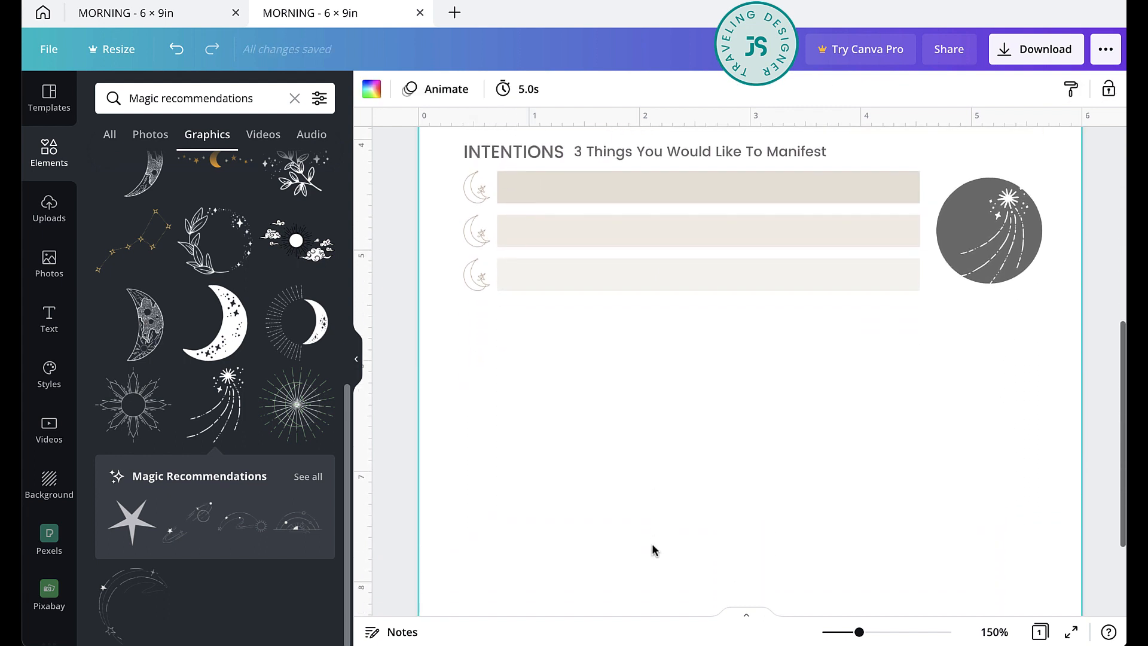
left_click_drag(442, 154, 526, 239)
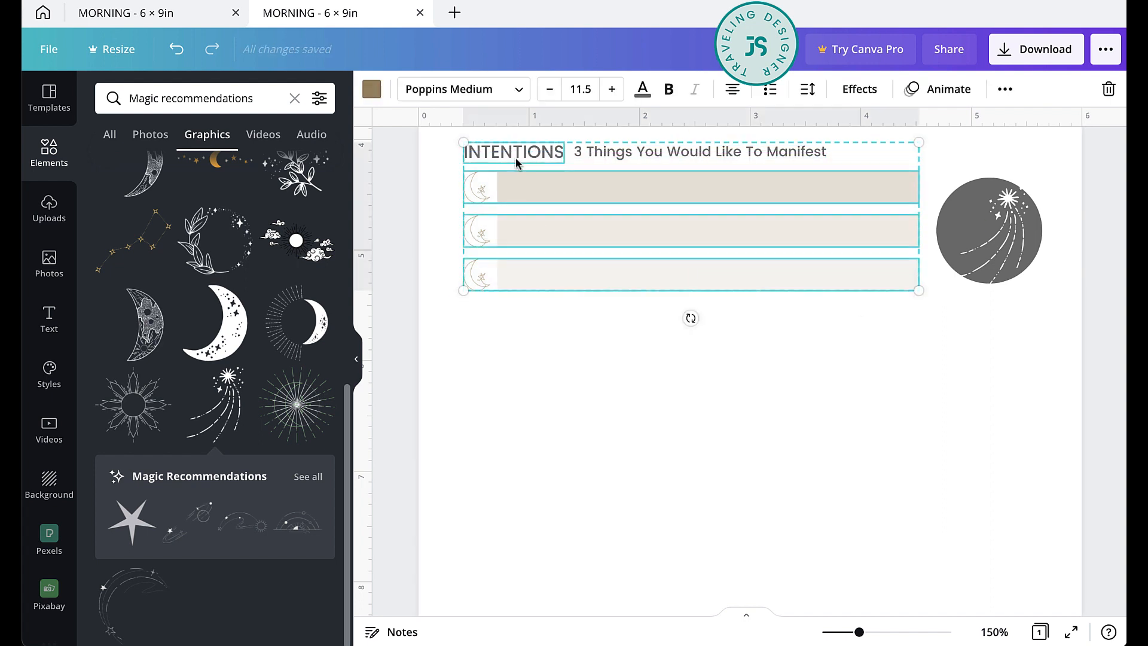
left_click_drag(531, 158, 531, 323)
left_click(871, 476)
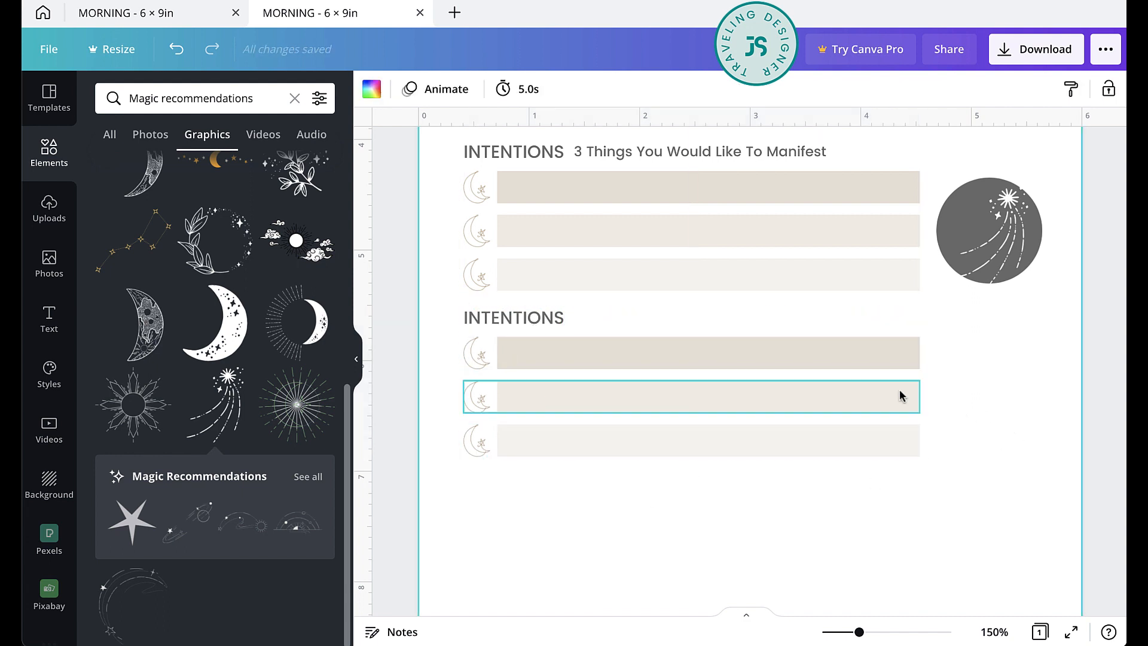
Ungroup the first moon-bulleted bar in the new copy and extend the bar to align with the circle's right edge.
left_click(912, 357)
left_click(922, 359)
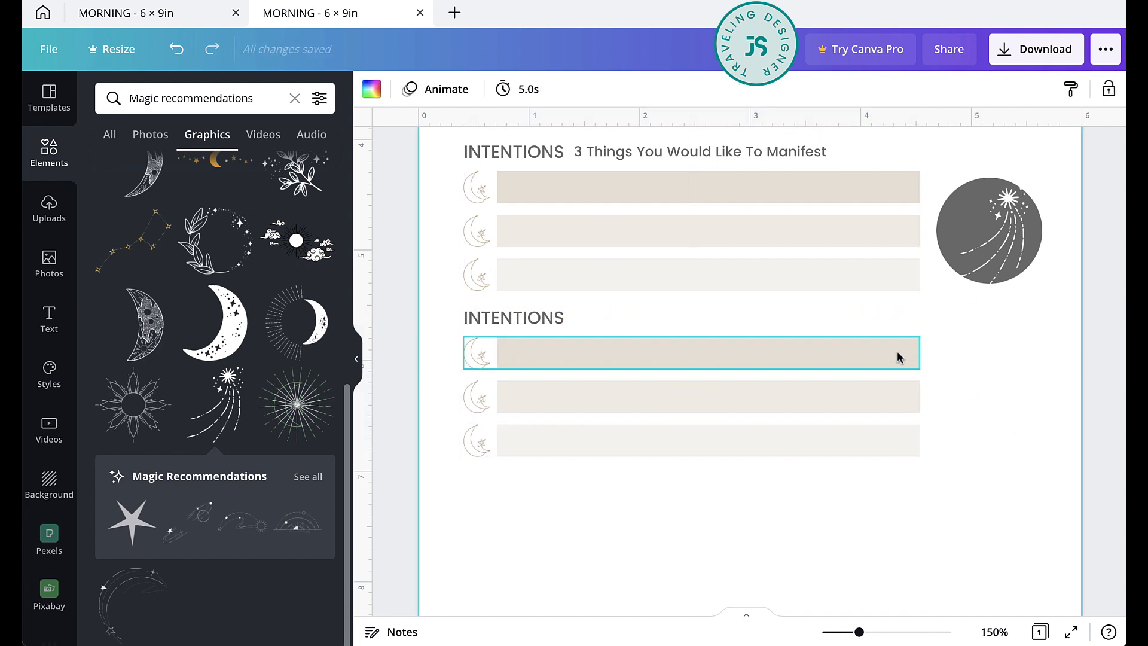
left_click(865, 355)
left_click(846, 89)
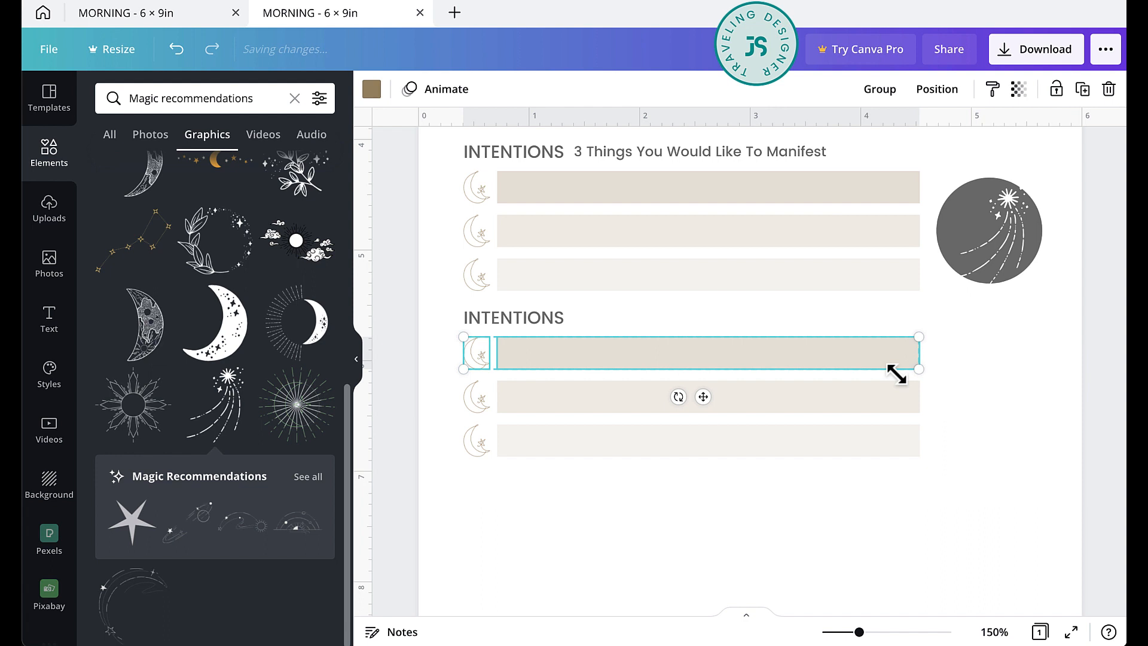
left_click(940, 353)
left_click(913, 352)
left_click_drag(916, 351, 1041, 347)
Ungroup the second moon-bulleted bar in the new copy and extend it to the same length as the first.
left_click(825, 400)
left_click(845, 89)
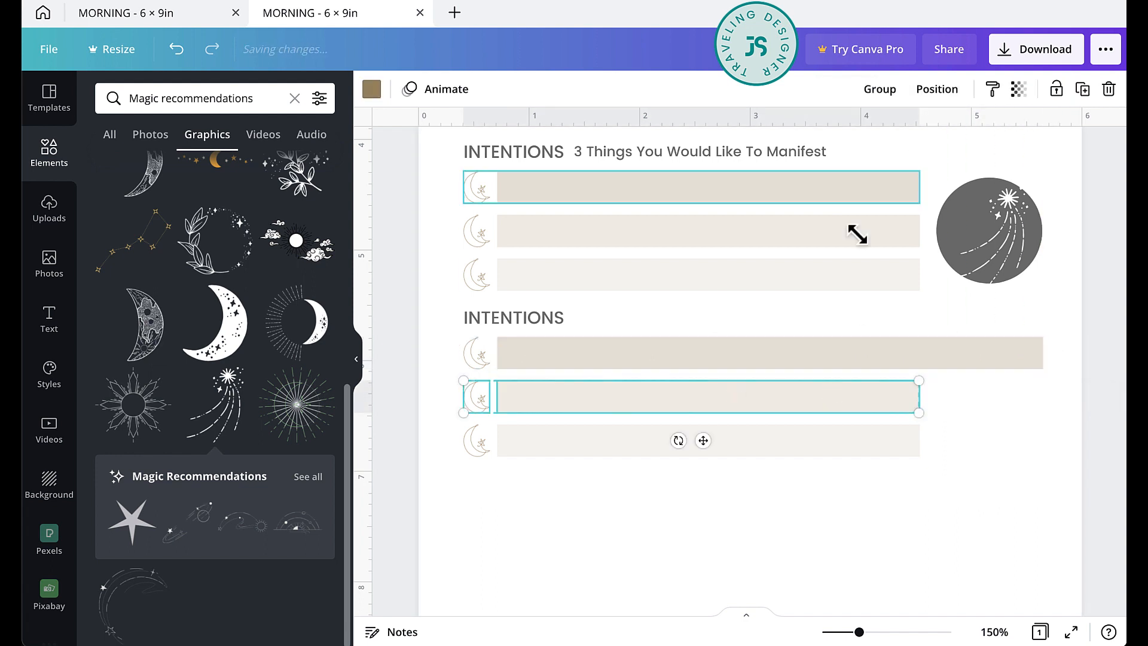
left_click(933, 406)
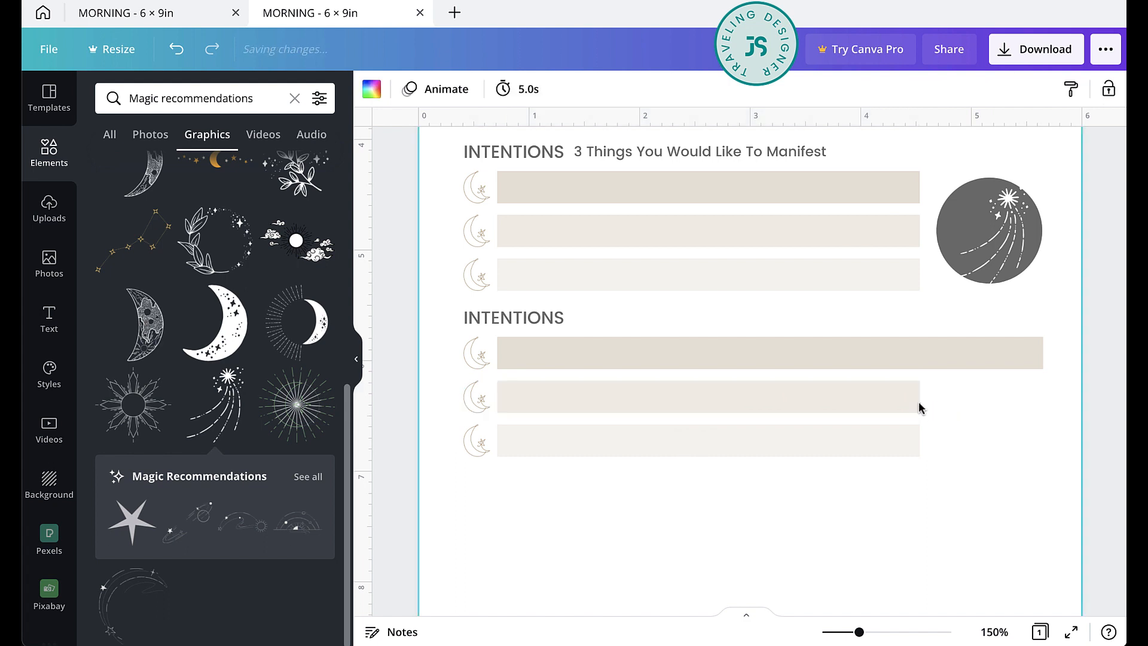
left_click(915, 405)
left_click_drag(920, 397, 1040, 397)
Ungroup the third moon-bulleted bar in the new copy and extend it to match the two bars above.
left_click(846, 444)
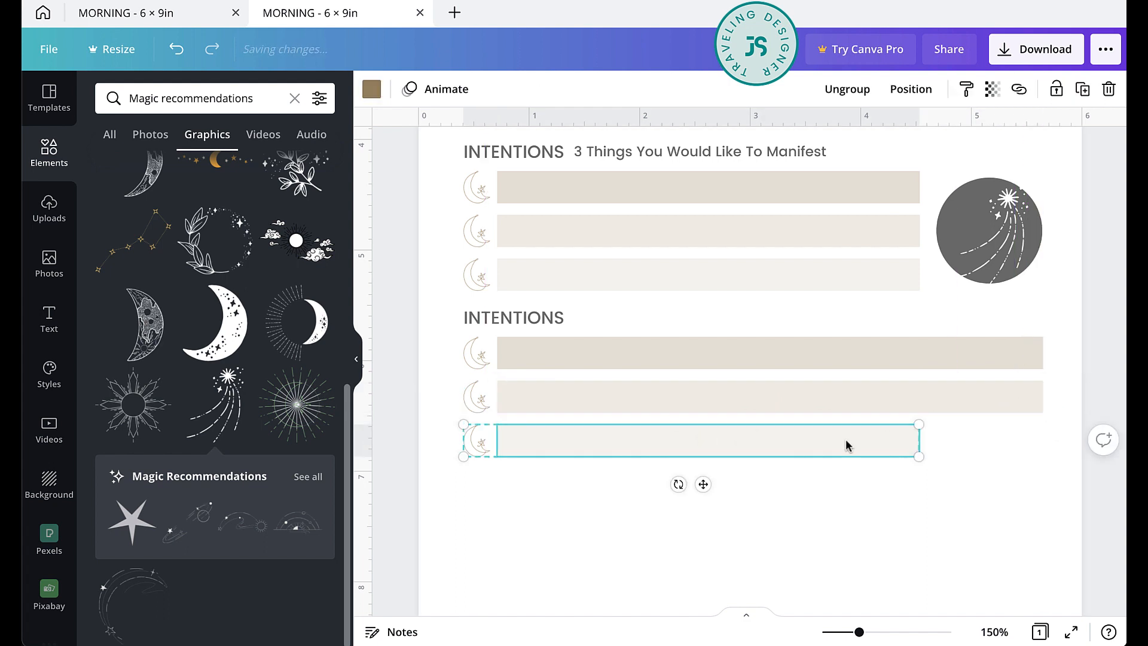
left_click(924, 496)
left_click(914, 447)
left_click(847, 89)
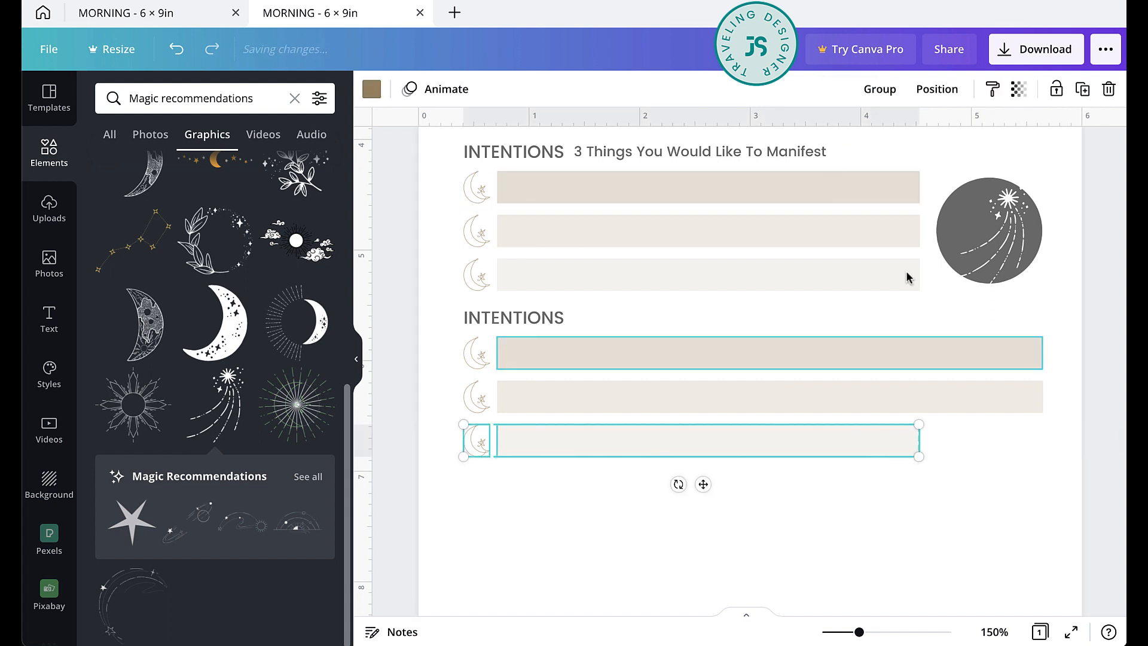
left_click(960, 485)
left_click(912, 440)
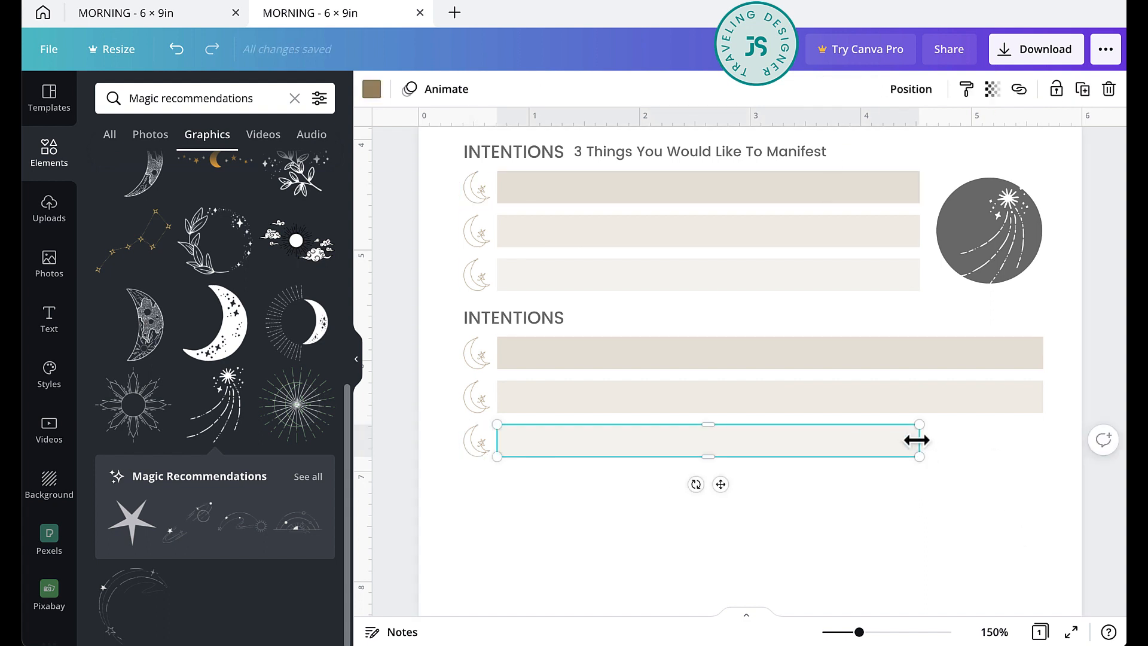
left_click_drag(917, 440, 1043, 438)
scroll(959, 466, "down", 2)
left_click_drag(454, 230, 491, 364)
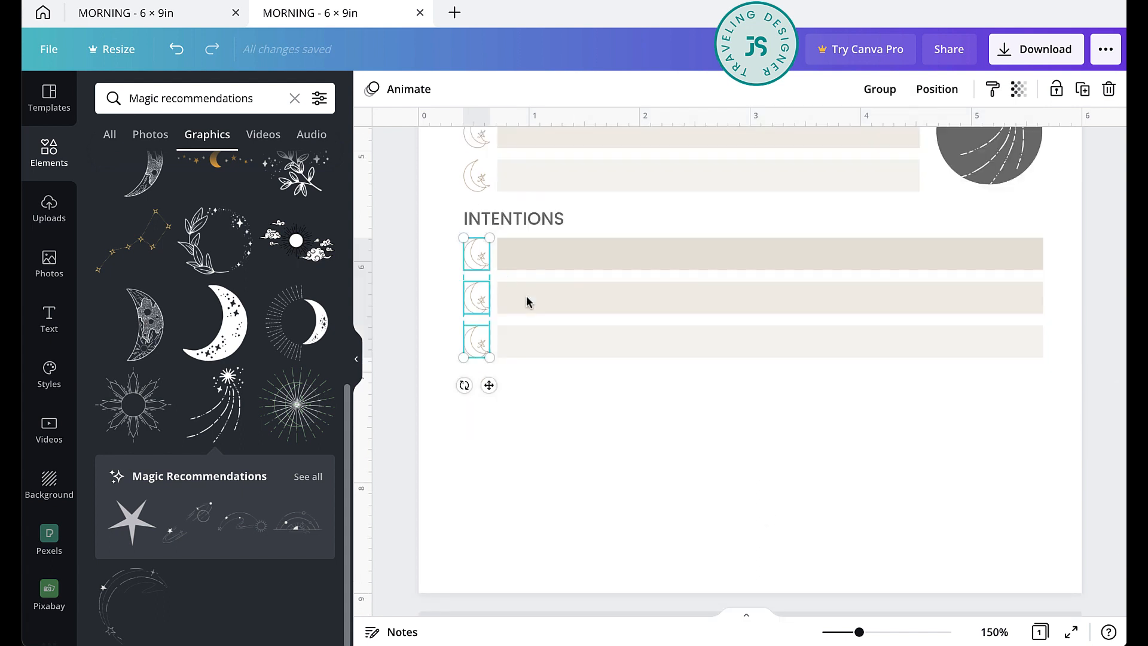
left_click(569, 408)
Change the heading above the three full-width bars to "TO DO LIST".
double_click(487, 216)
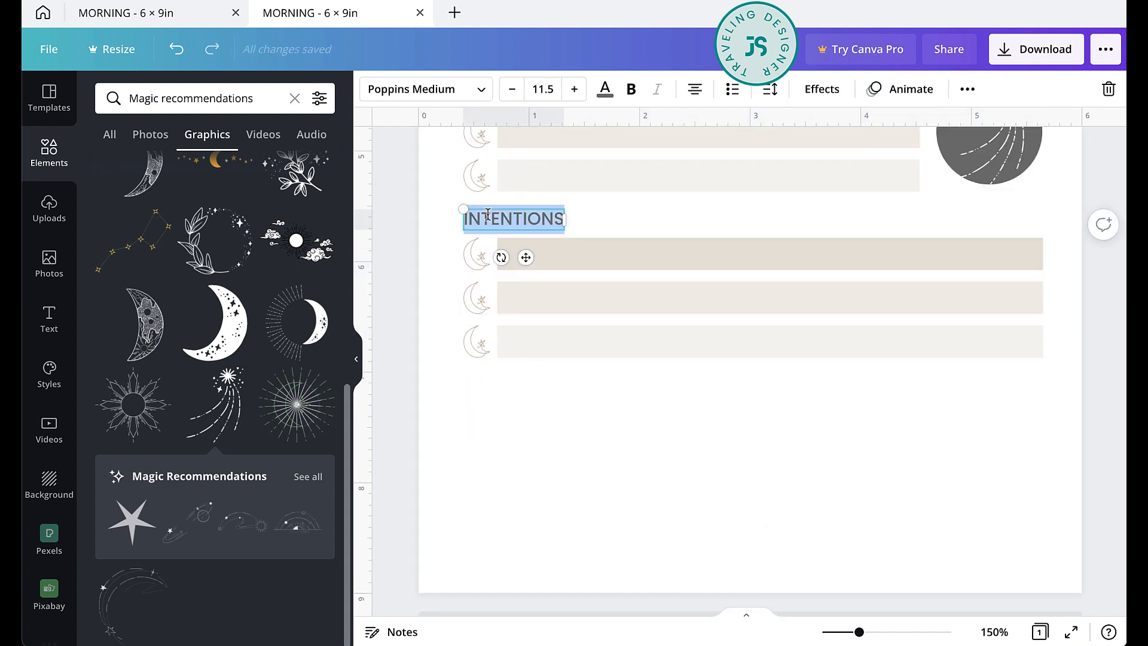
type("TO DO LIST")
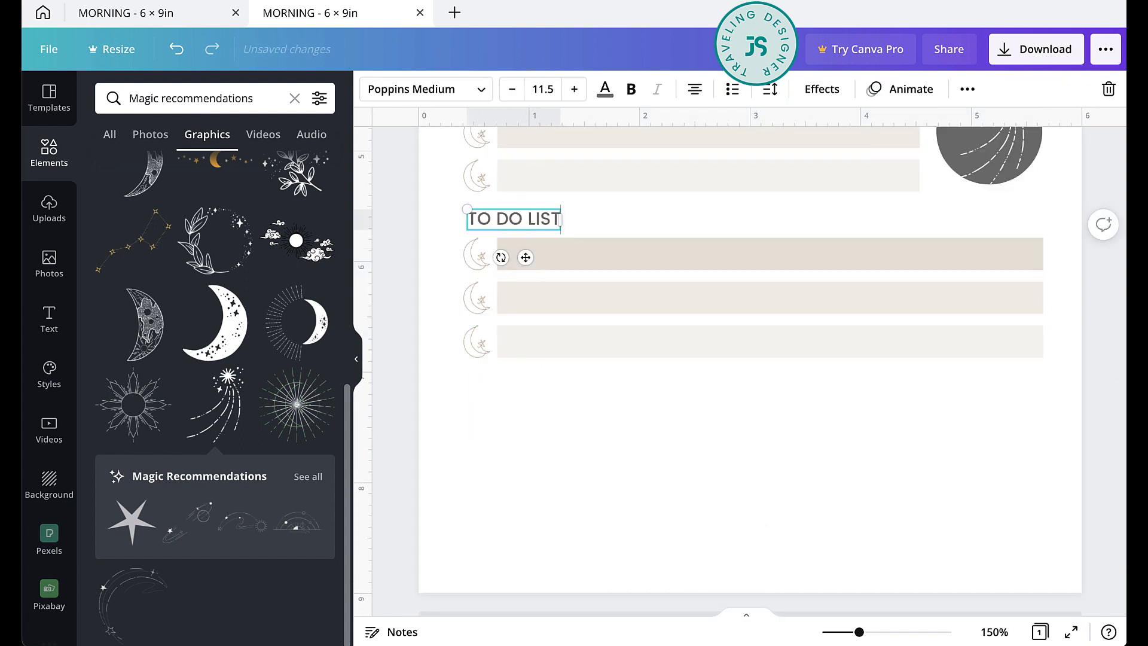
left_click(569, 447)
Duplicate the TO DO LIST heading and its first bar, without the moon, below the section's last bar.
left_click_drag(435, 224, 615, 251)
left_click_drag(536, 221, 545, 380)
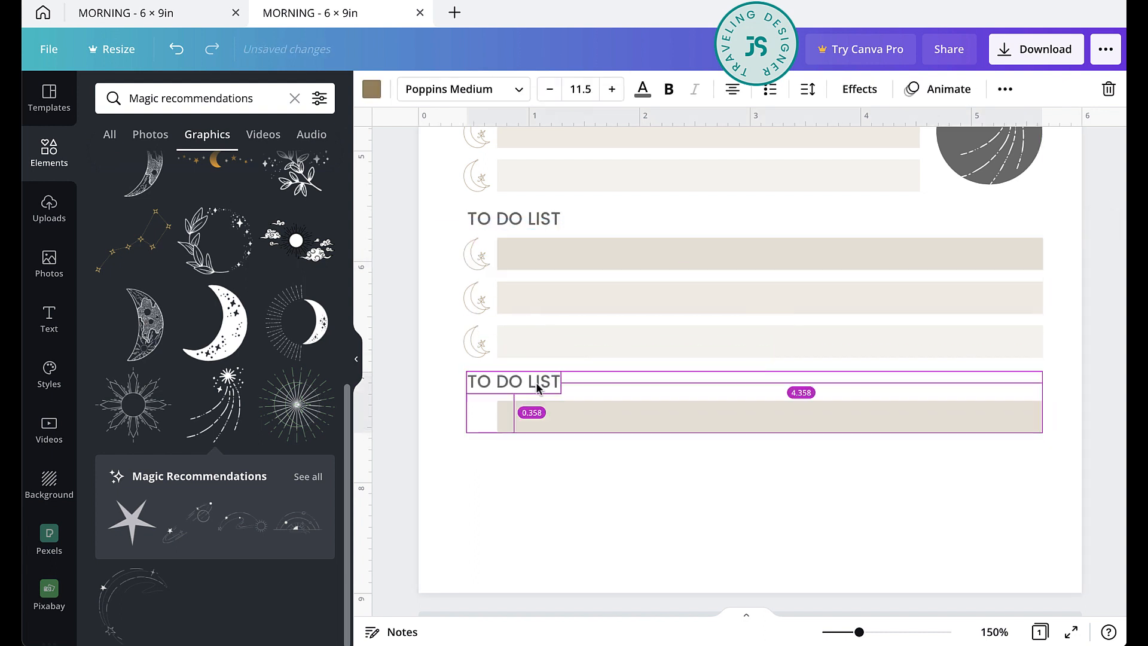
left_click(635, 517)
Change the lower copied heading to "REFLECTIONS" and left-align it with the TO DO LIST heading.
left_click(536, 385)
left_click(535, 388)
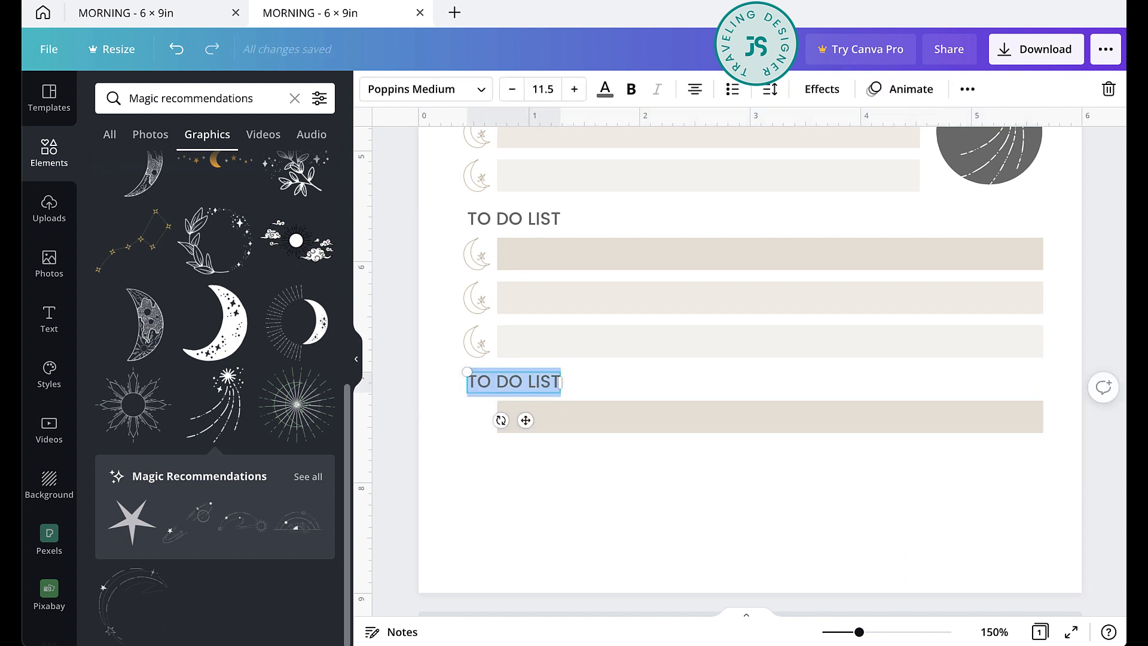
type("REFLECTIONS")
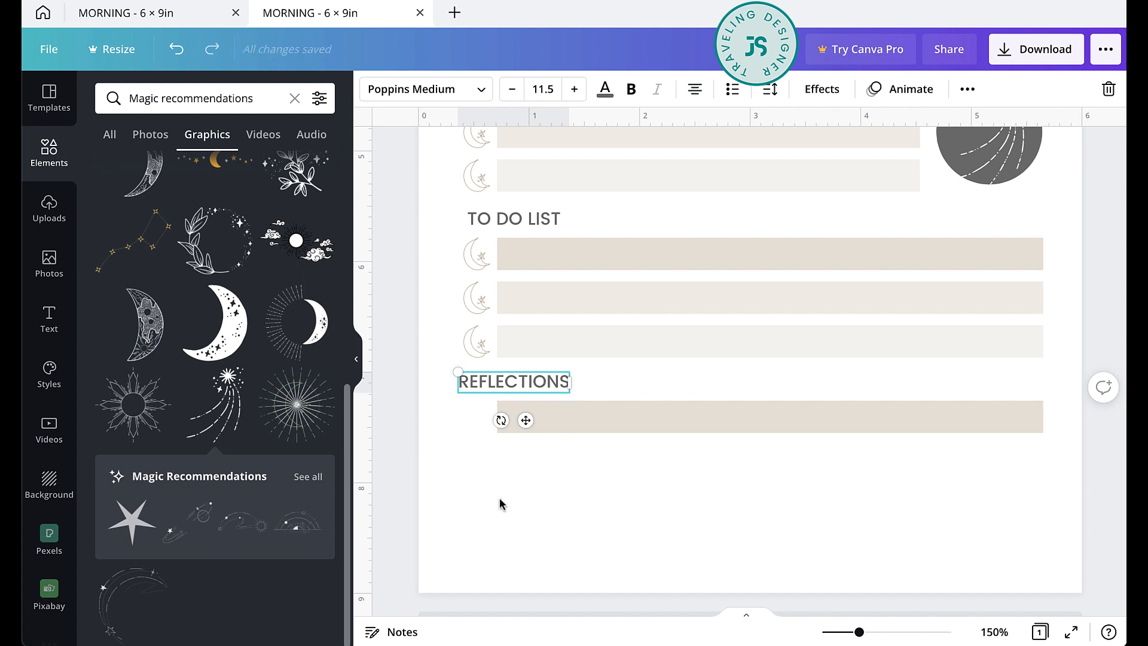
left_click(498, 501)
left_click(510, 385)
left_click_drag(510, 385, 519, 385)
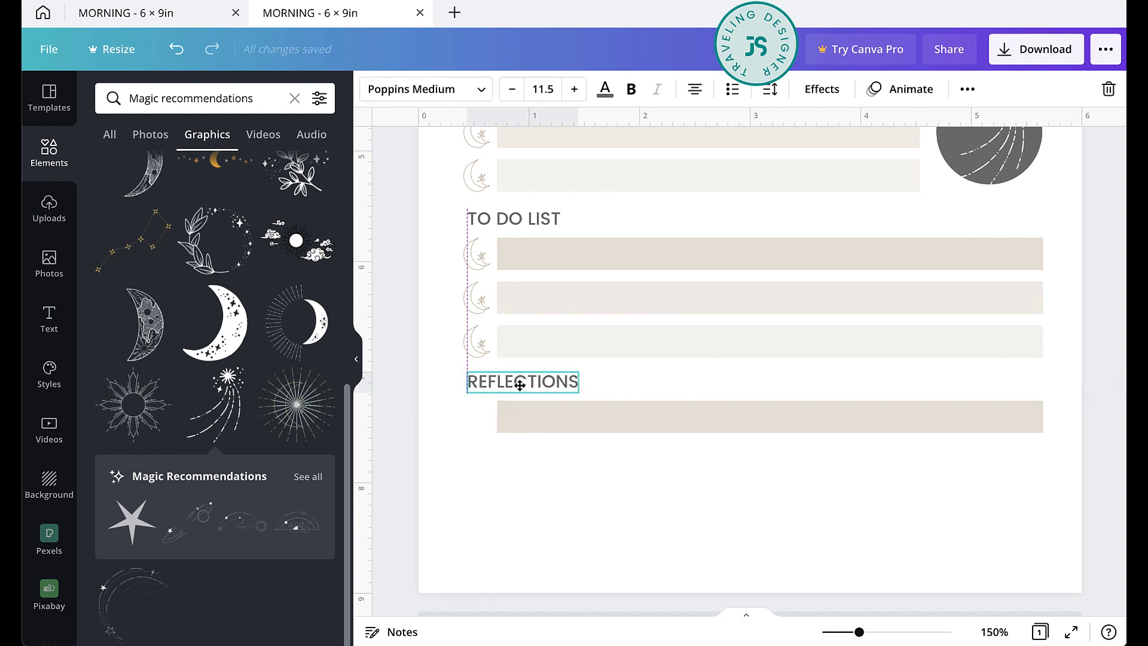
Enlarge the bar under REFLECTIONS into a writing box about 5.2 × 1.4 in, extended to the heading's starting edge and down near the page's end.
left_click(572, 429)
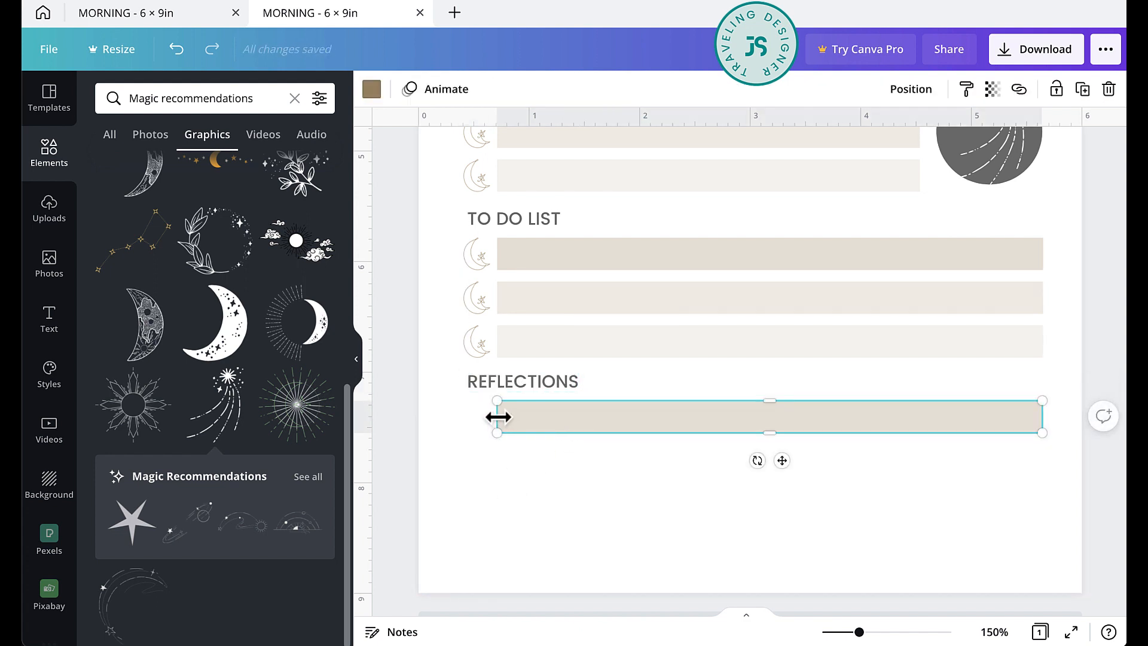
left_click_drag(497, 415, 464, 416)
left_click_drag(755, 438, 751, 565)
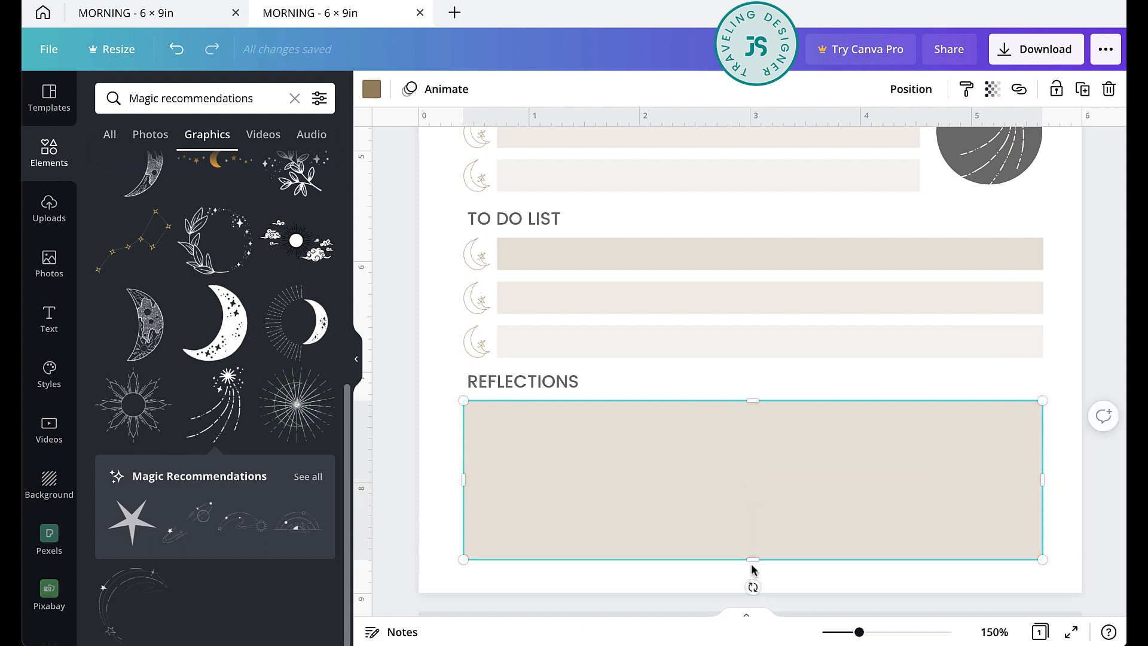
Place a copy of the TO DO LIST moon just above the far right corner of the REFLECTIONS box, level with the heading.
left_click(660, 387)
left_click_drag(481, 263, 1026, 378)
left_click(959, 398)
Choose PDF Print as the file type for downloading the finished planner page and close the download options.
scroll(992, 371, "up", 1)
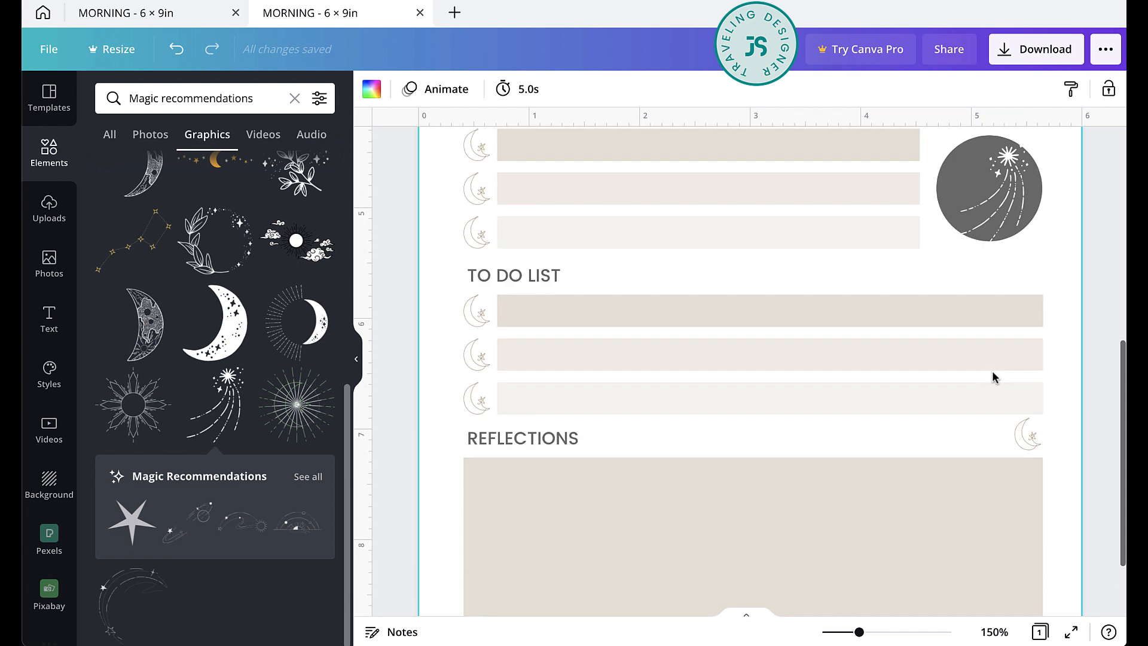
key("ctrl+minus")
key("ctrl+minus")
key("ctrl+minus")
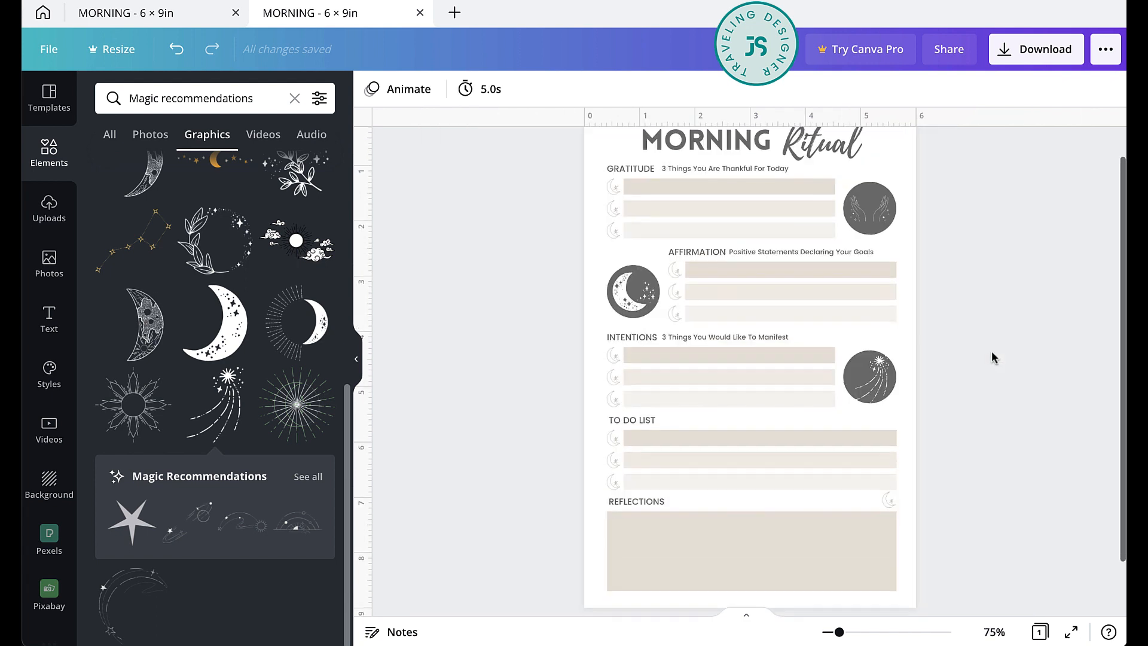
scroll(991, 358, "up", 1)
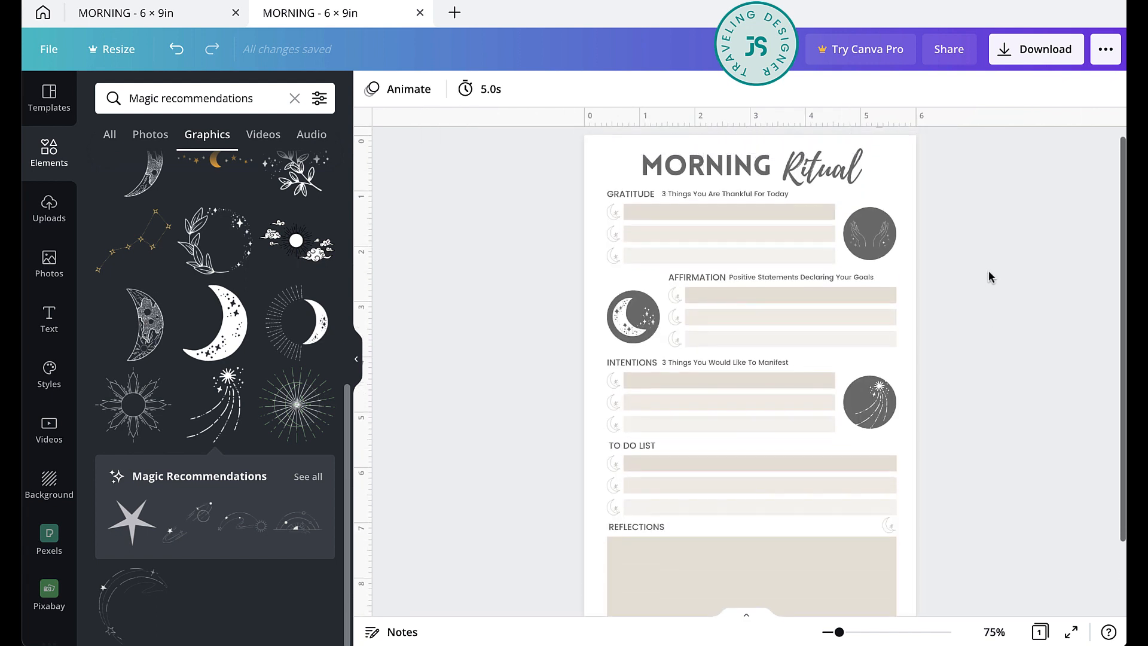
left_click(1053, 53)
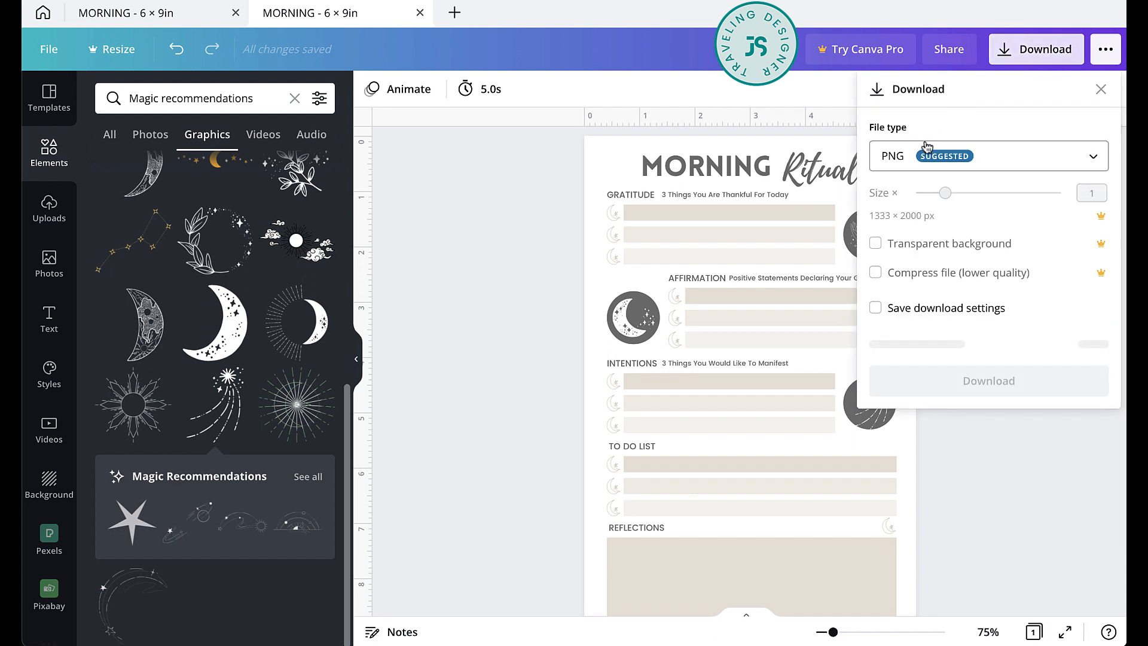
left_click(1064, 158)
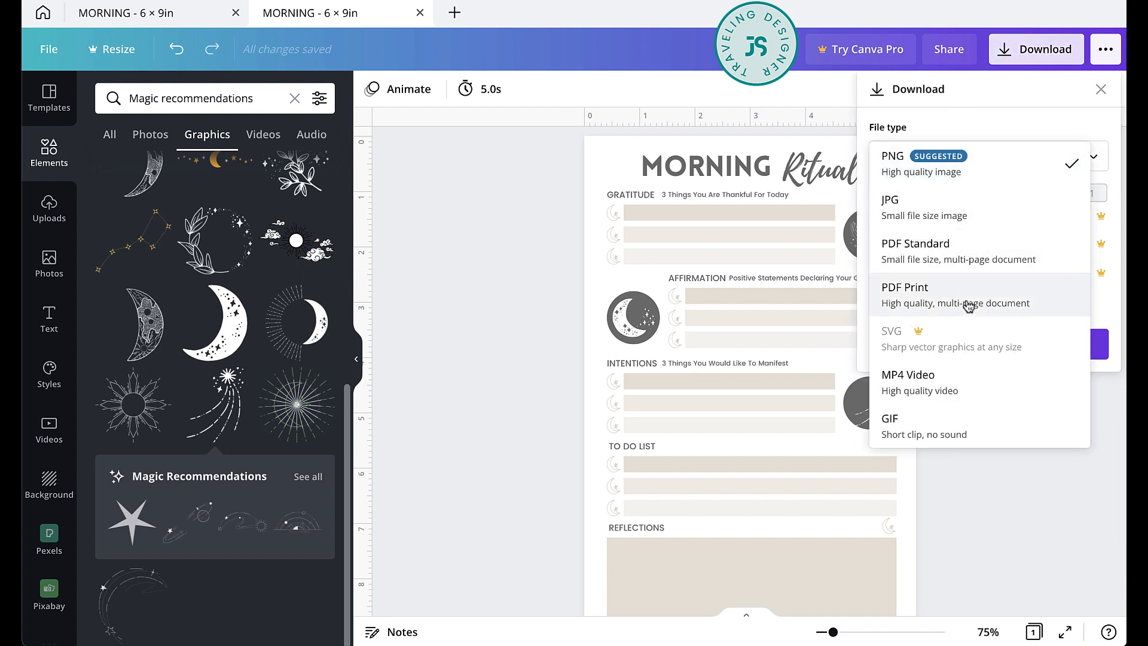
left_click(1020, 305)
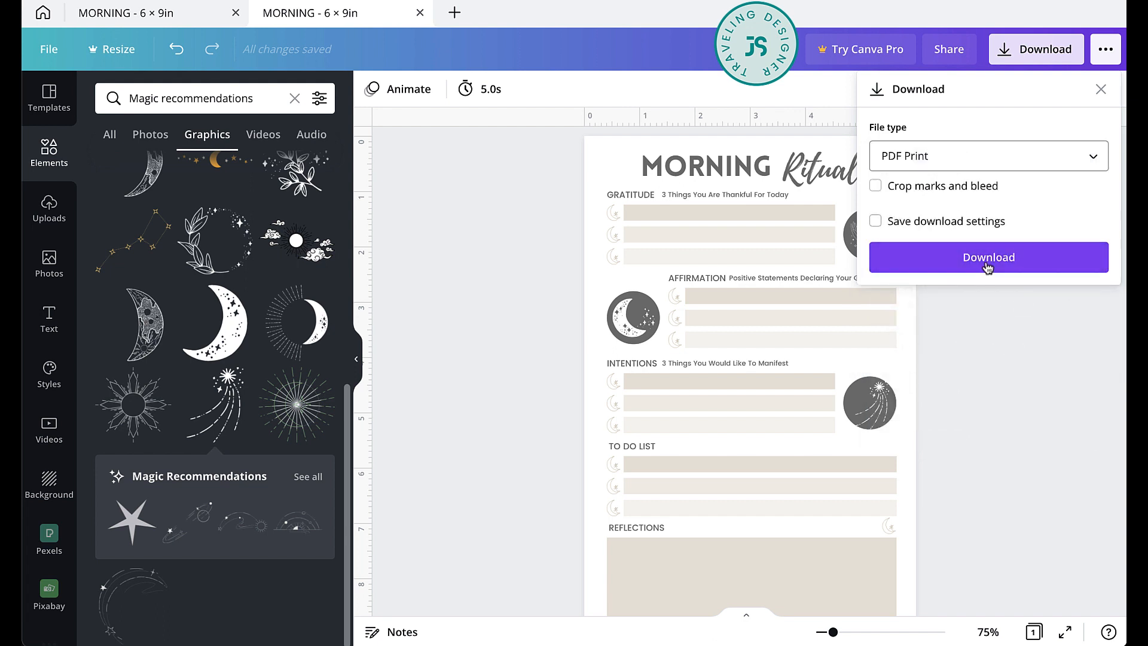
left_click(1032, 405)
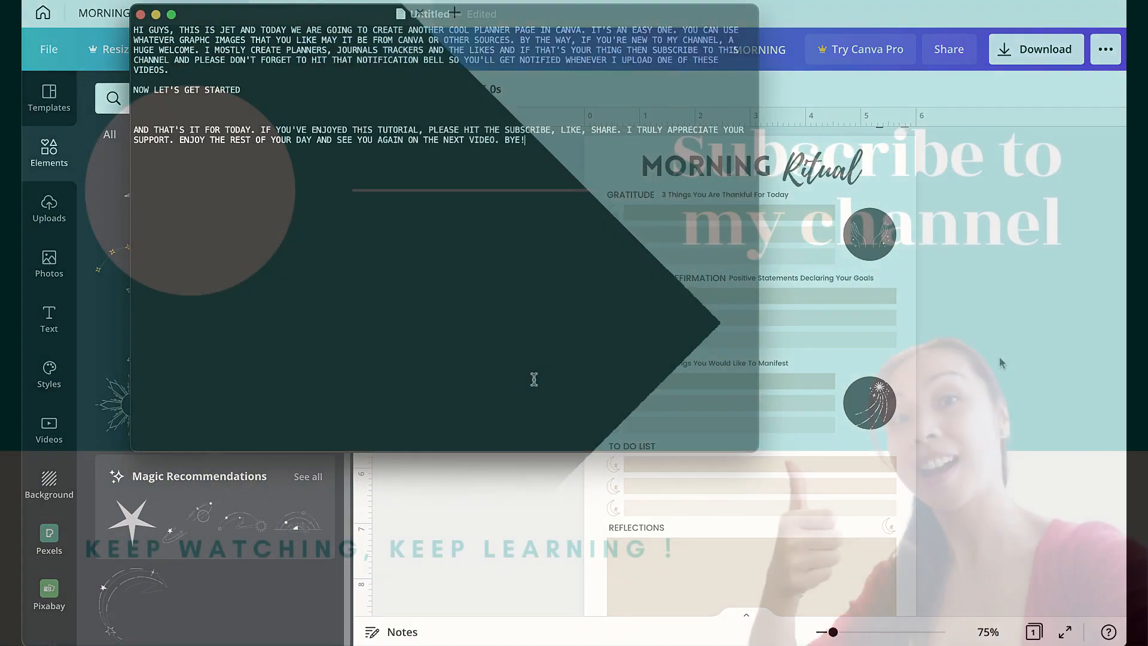